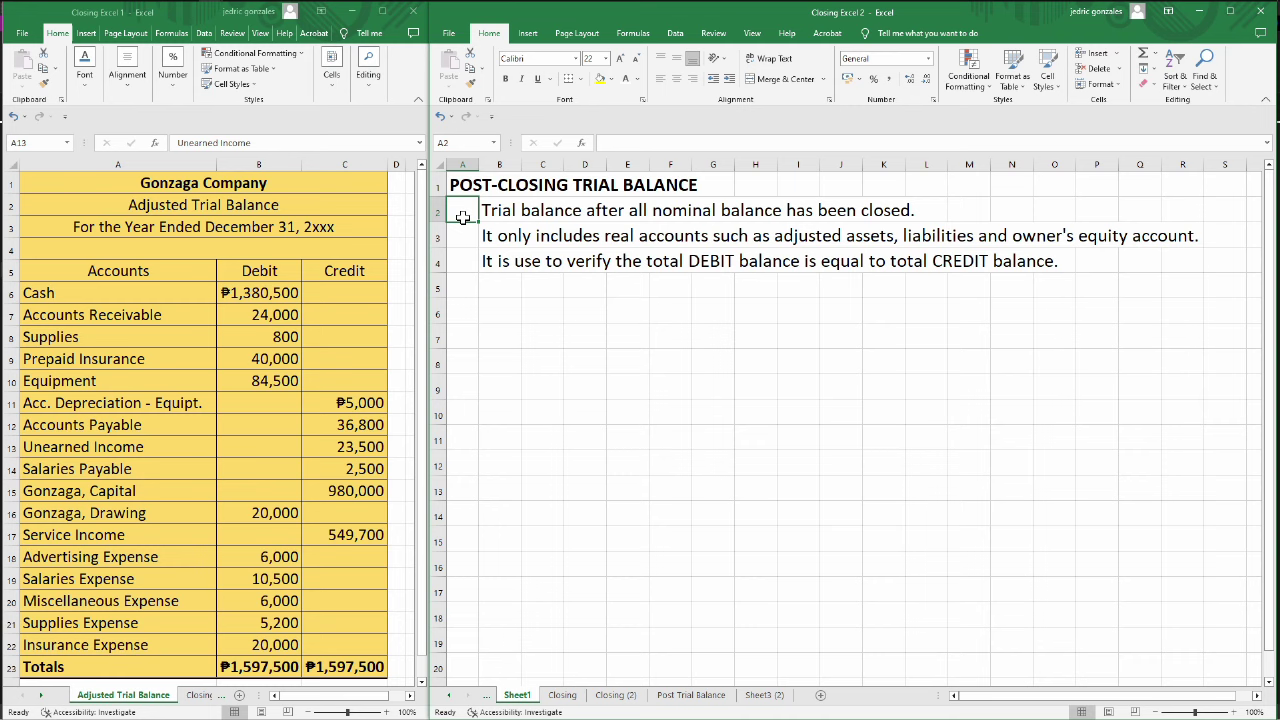
key(Down)
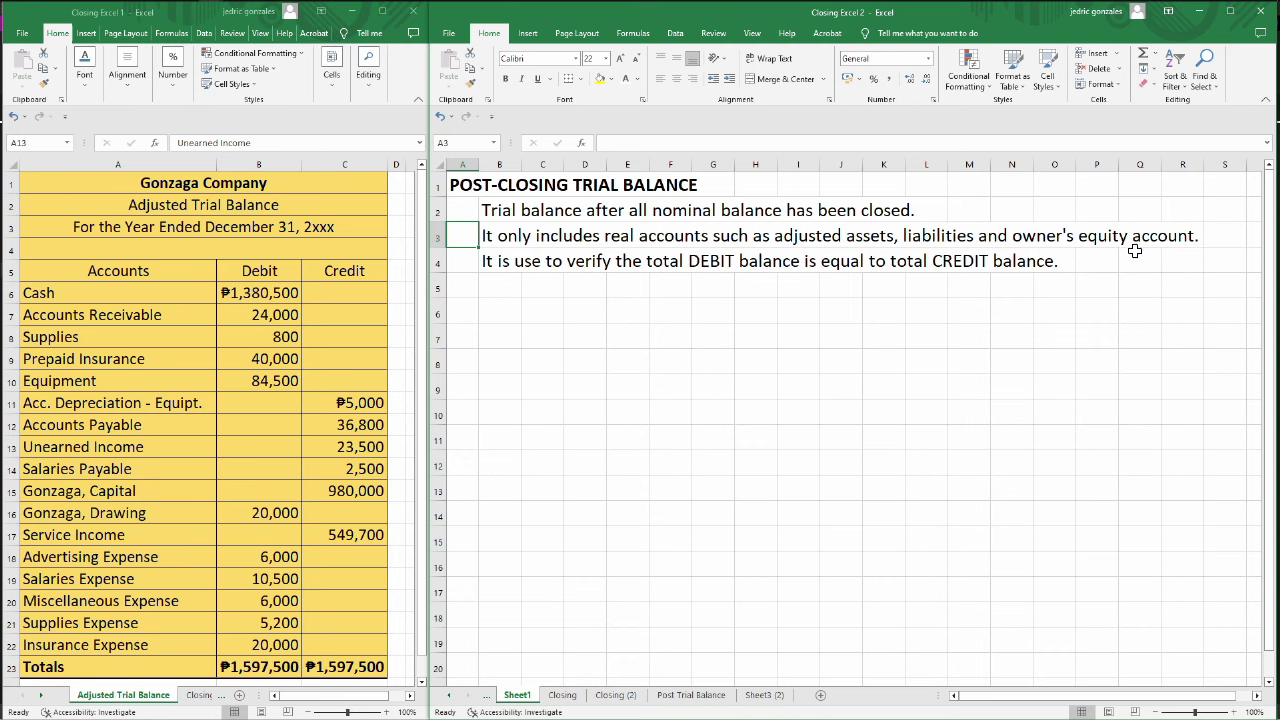
click(834, 359)
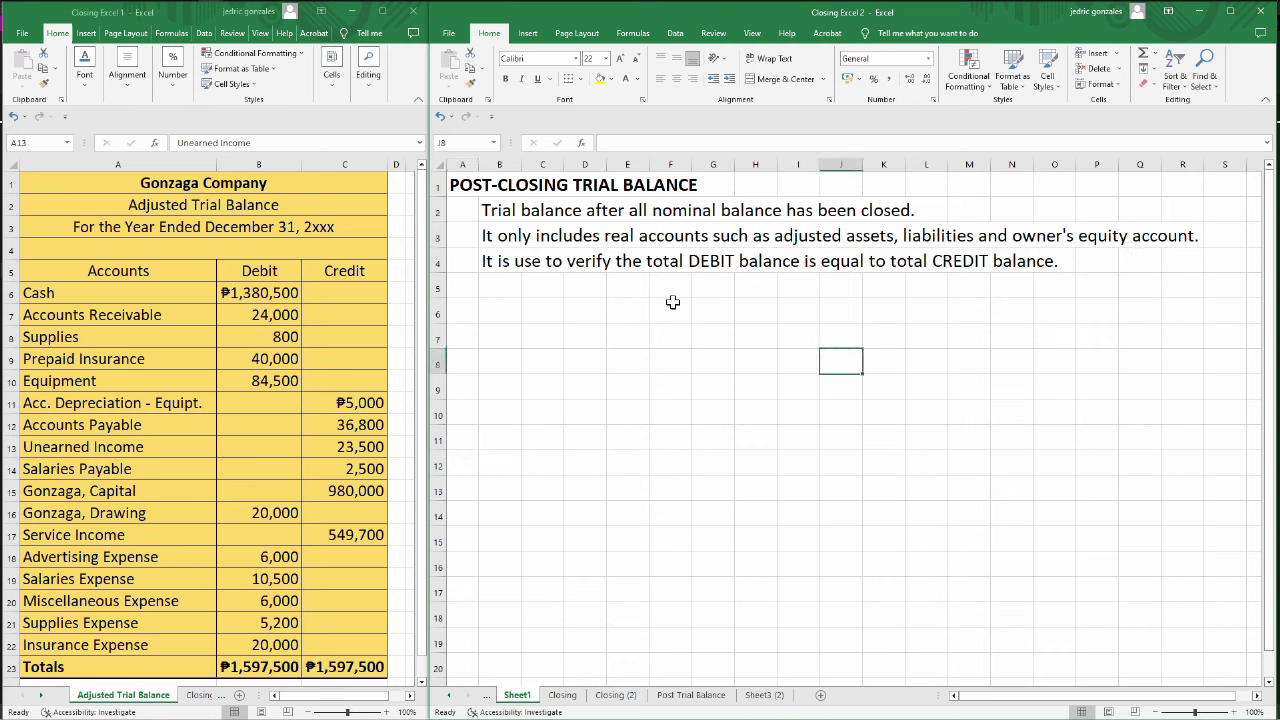
click(714, 291)
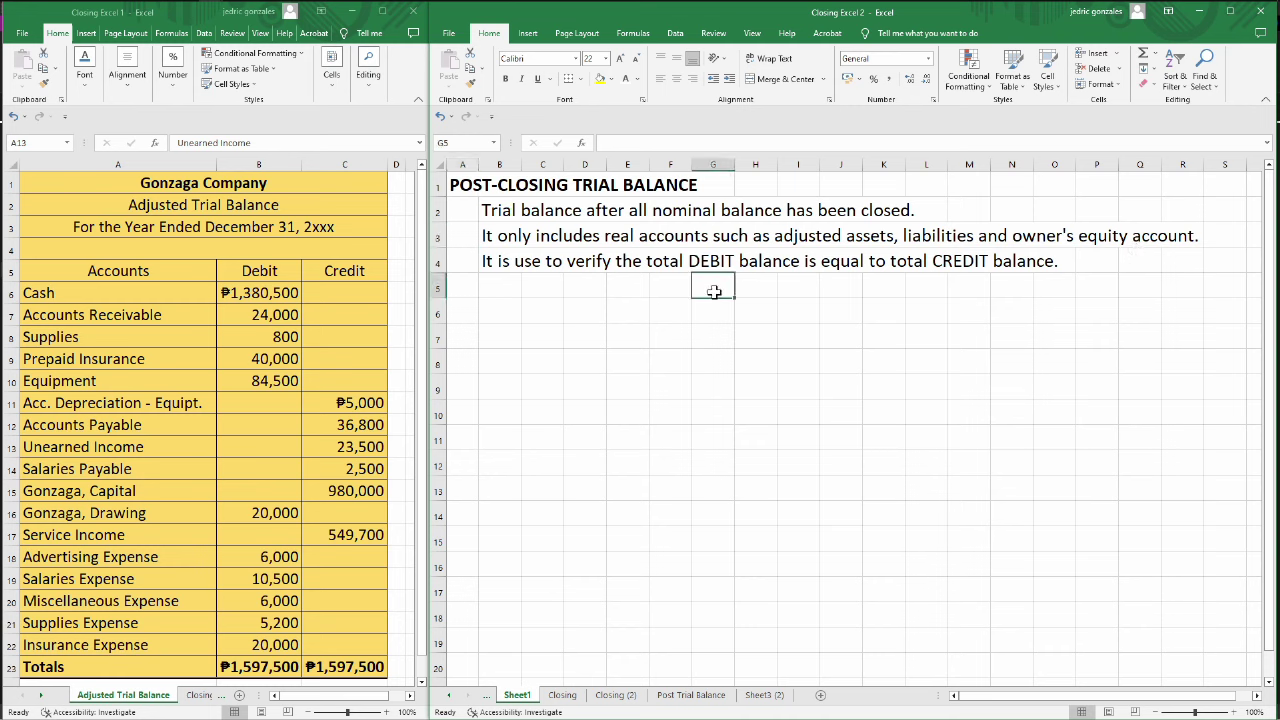
key(Right)
key(Right)
key(Right)
key(Right)
key(Right)
key(Right)
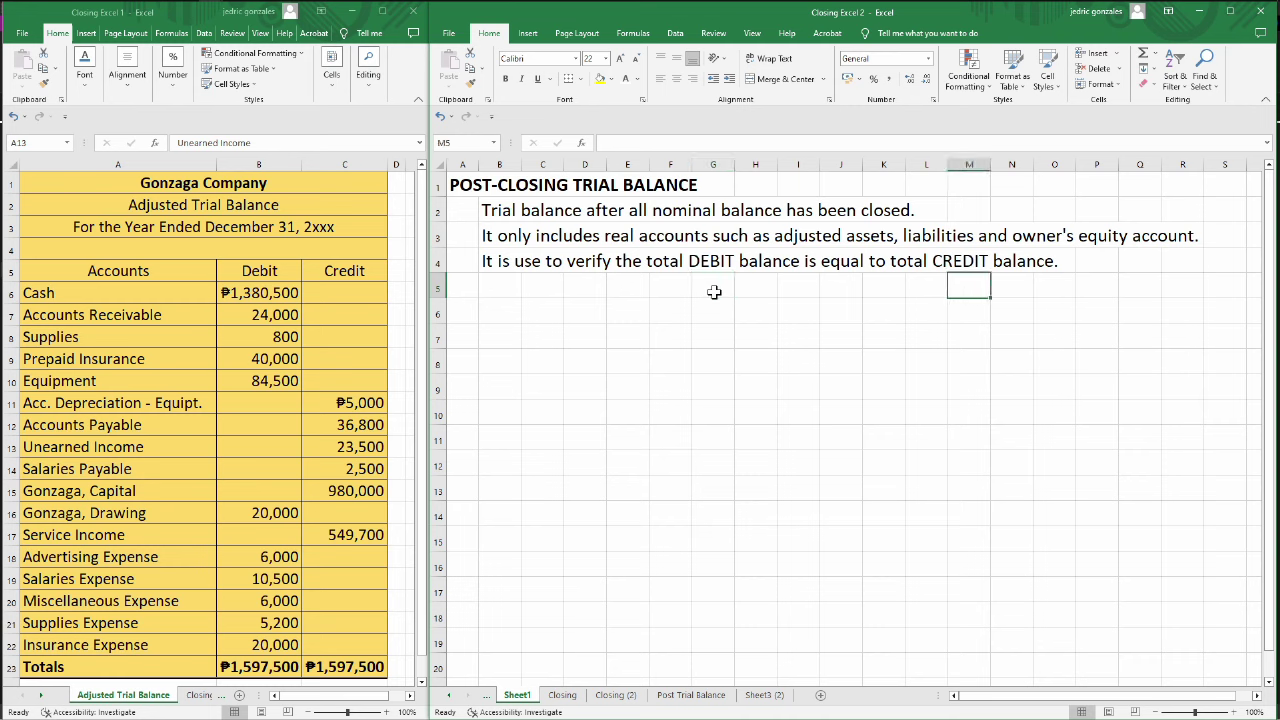
key(Left)
key(Left)
key(Left)
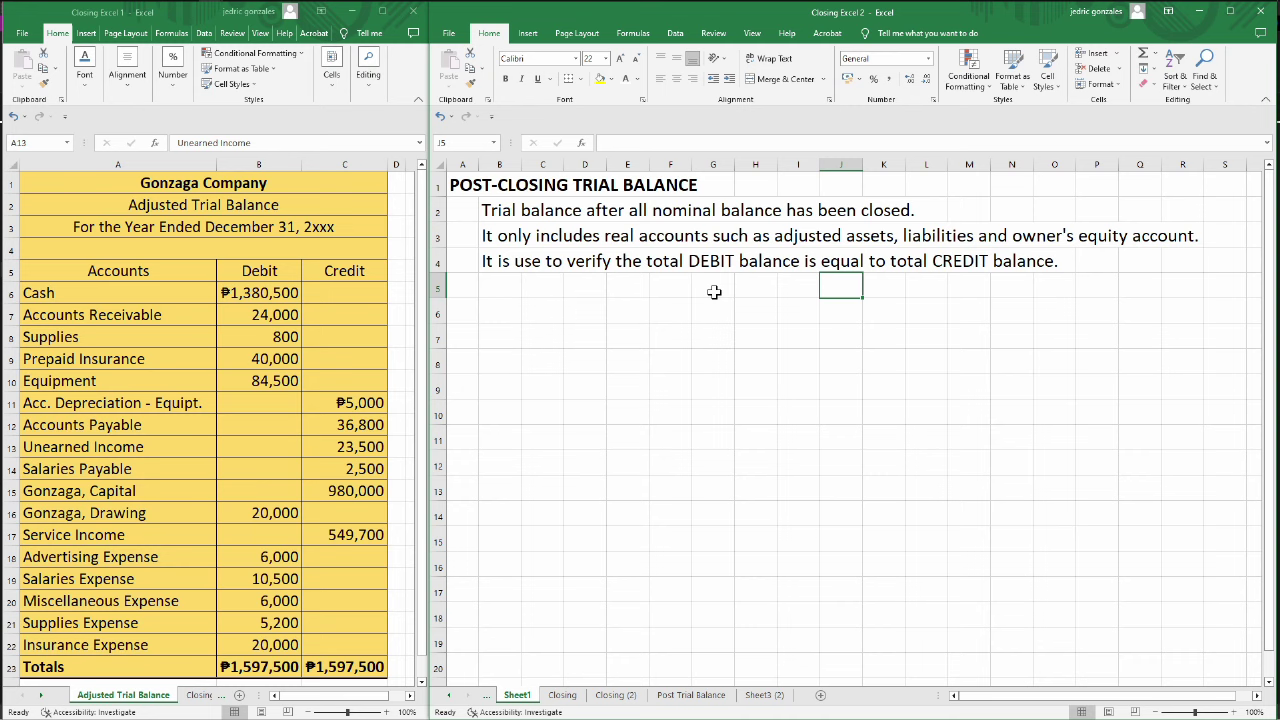
Open the Sheet3 (2) worksheet and clear the 0 from the heading cell A1.
click(763, 695)
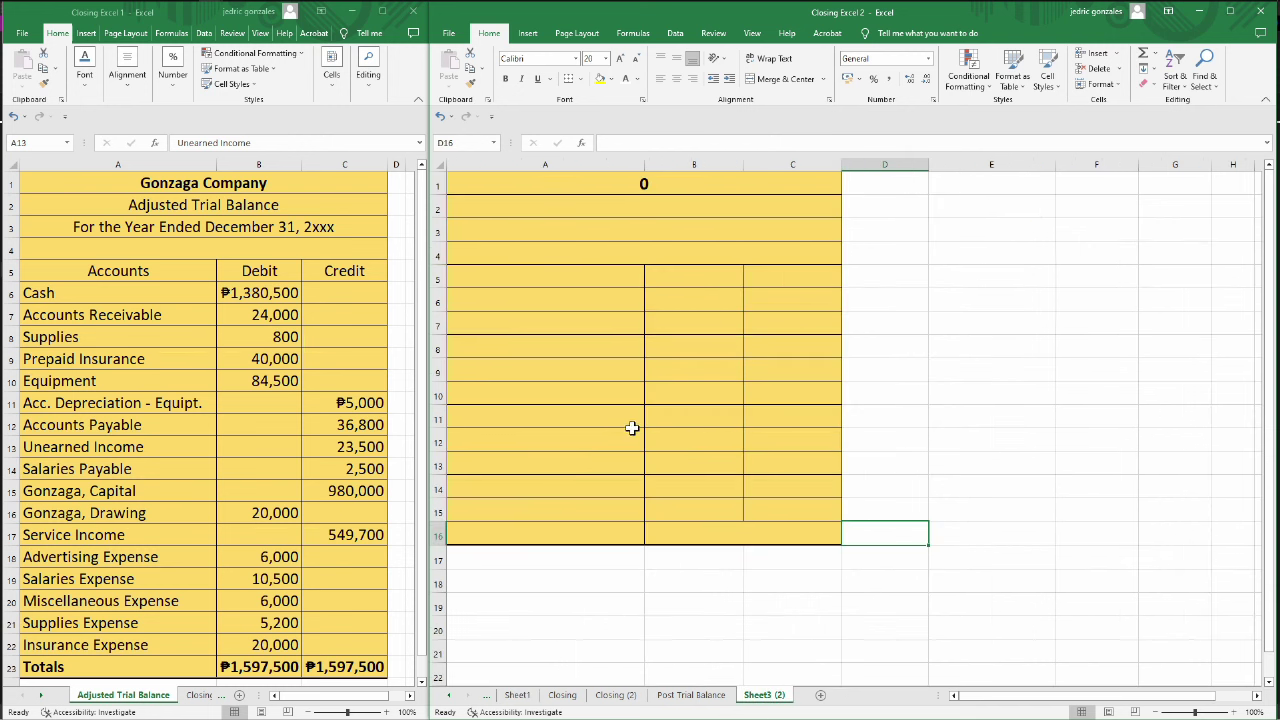
click(643, 181)
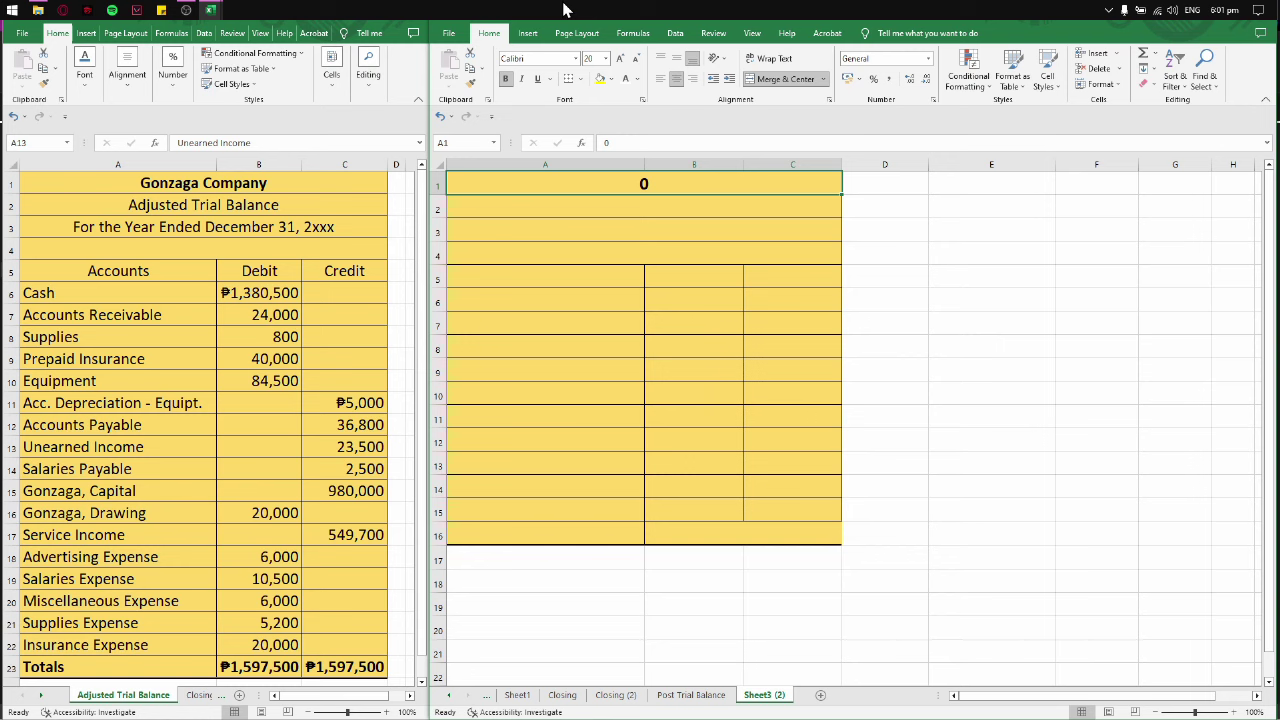
key(Delete)
click(610, 256)
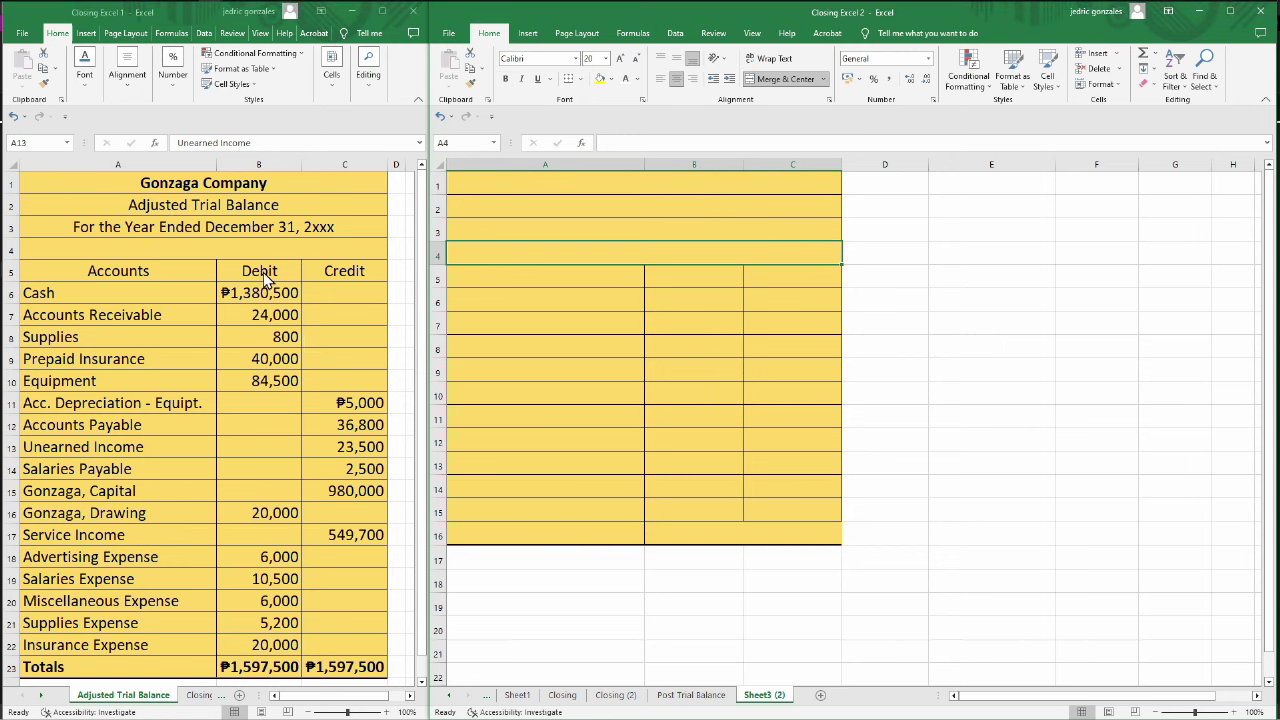
click(145, 187)
double_click(145, 187)
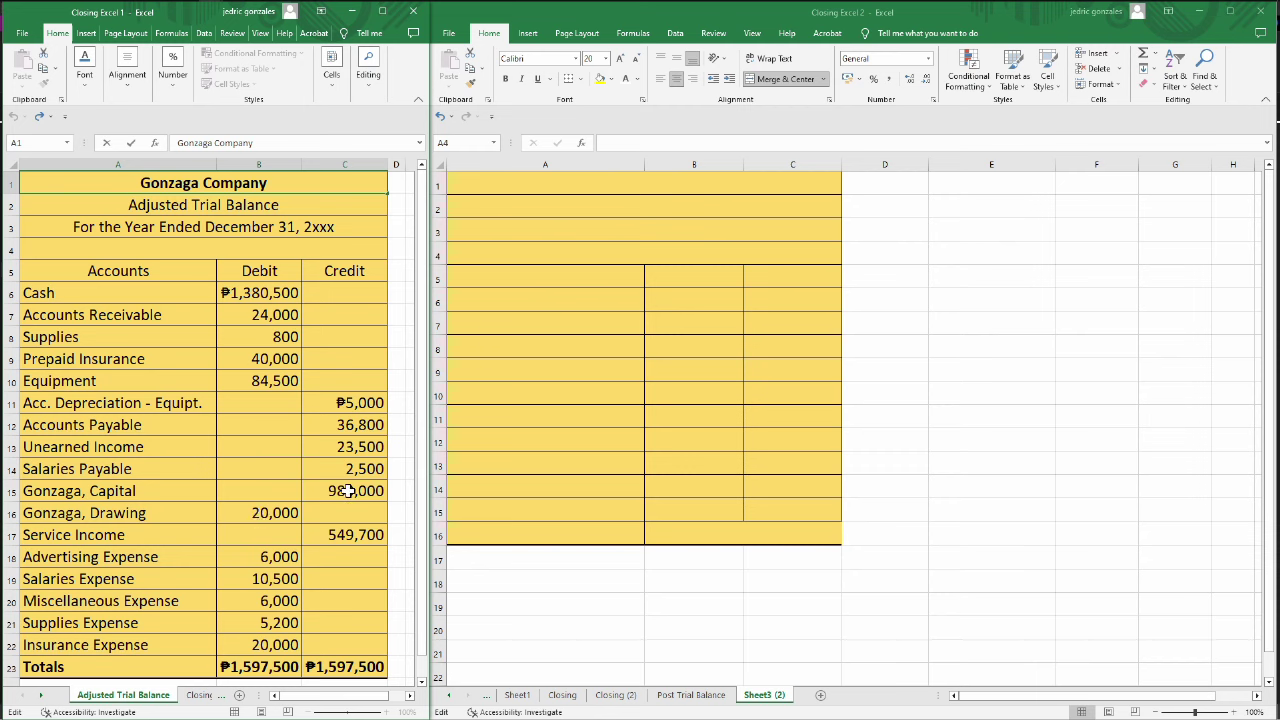
click(671, 330)
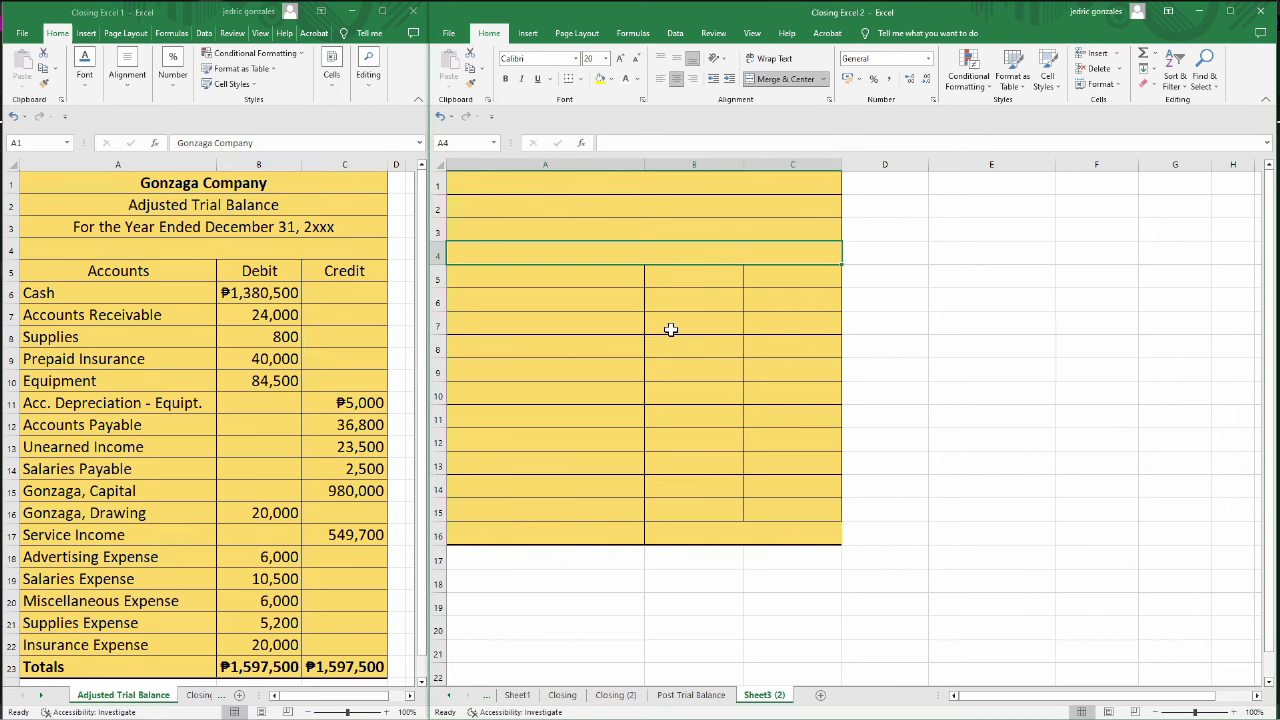
Link cell A1 of Sheet3 (2) to the company name heading in the Adjusted Trial Balance sheet of Closing Excel 1.
key(Up)
key(Up)
key(Up)
text(=)
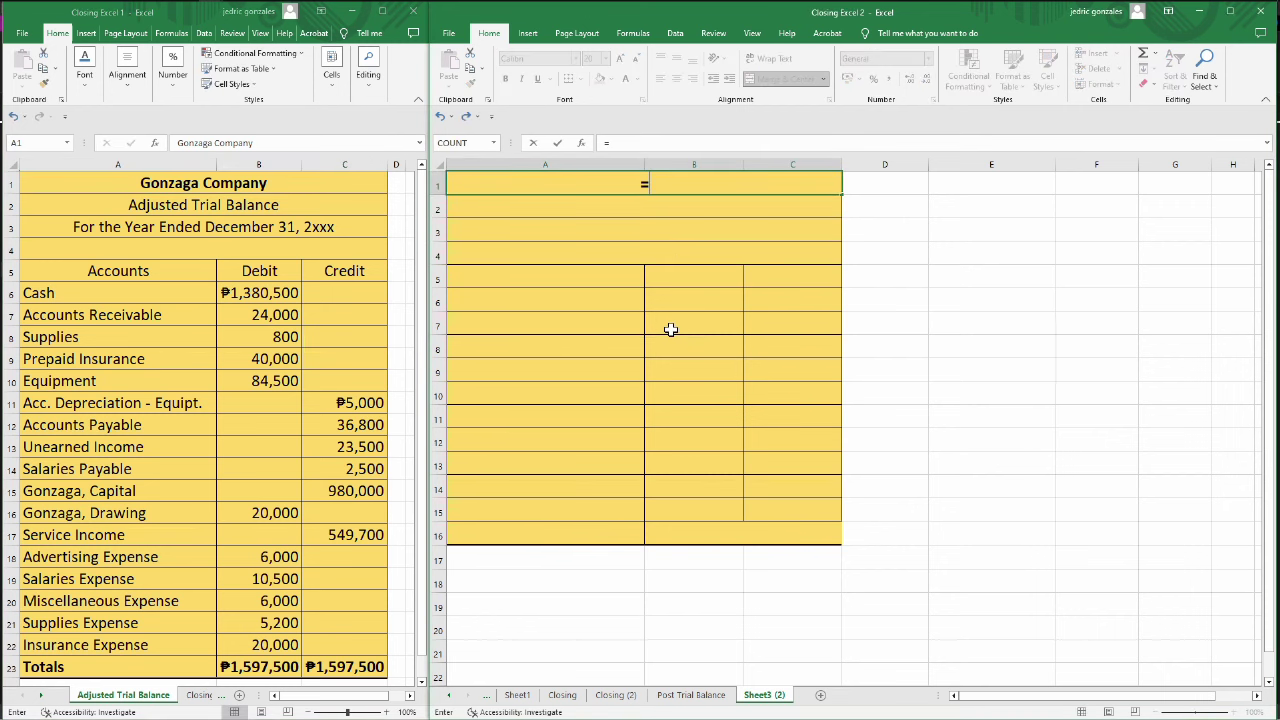
click(222, 180)
click(222, 180)
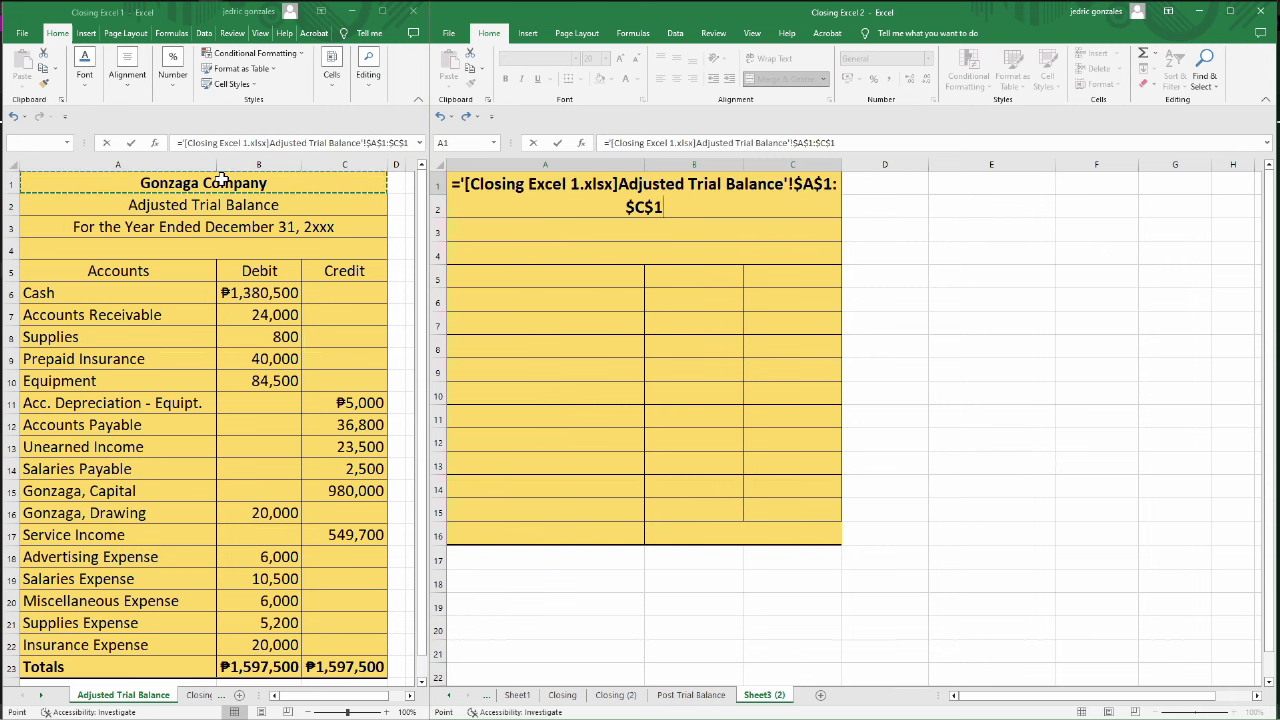
key(Return)
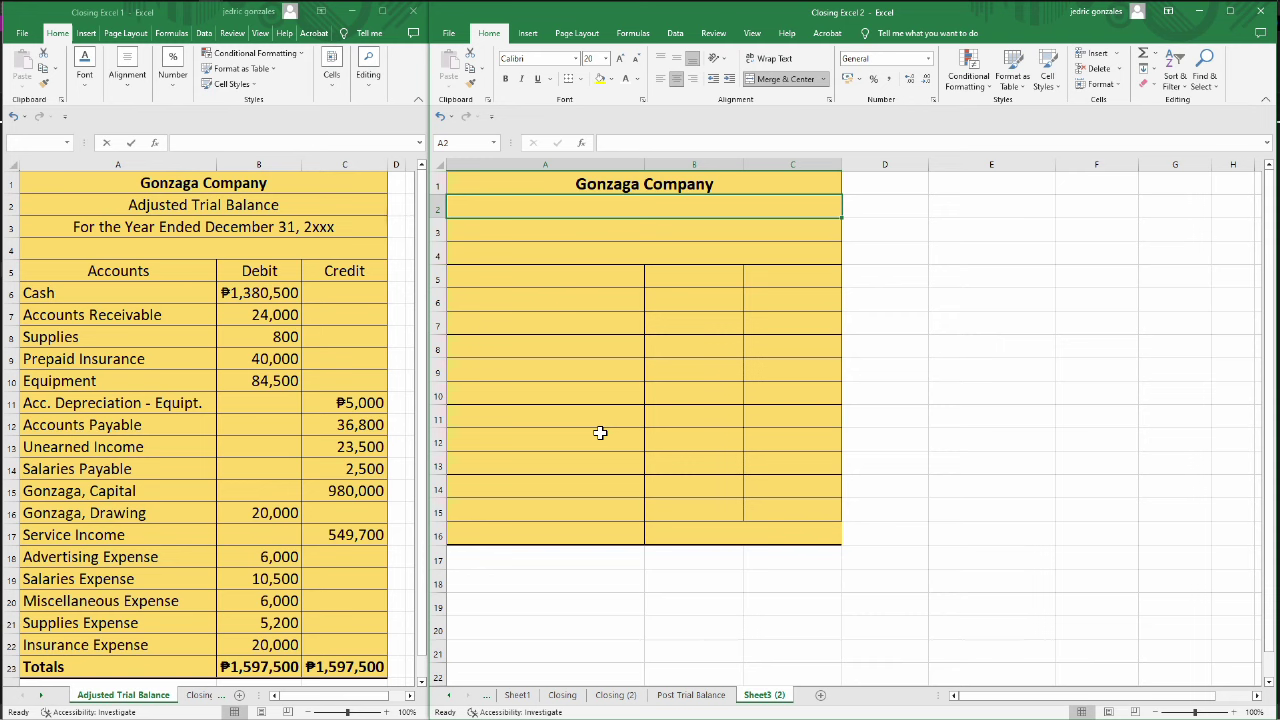
Enter "Post-closing Trial Balance" as the statement title in cell A2.
text(Post)
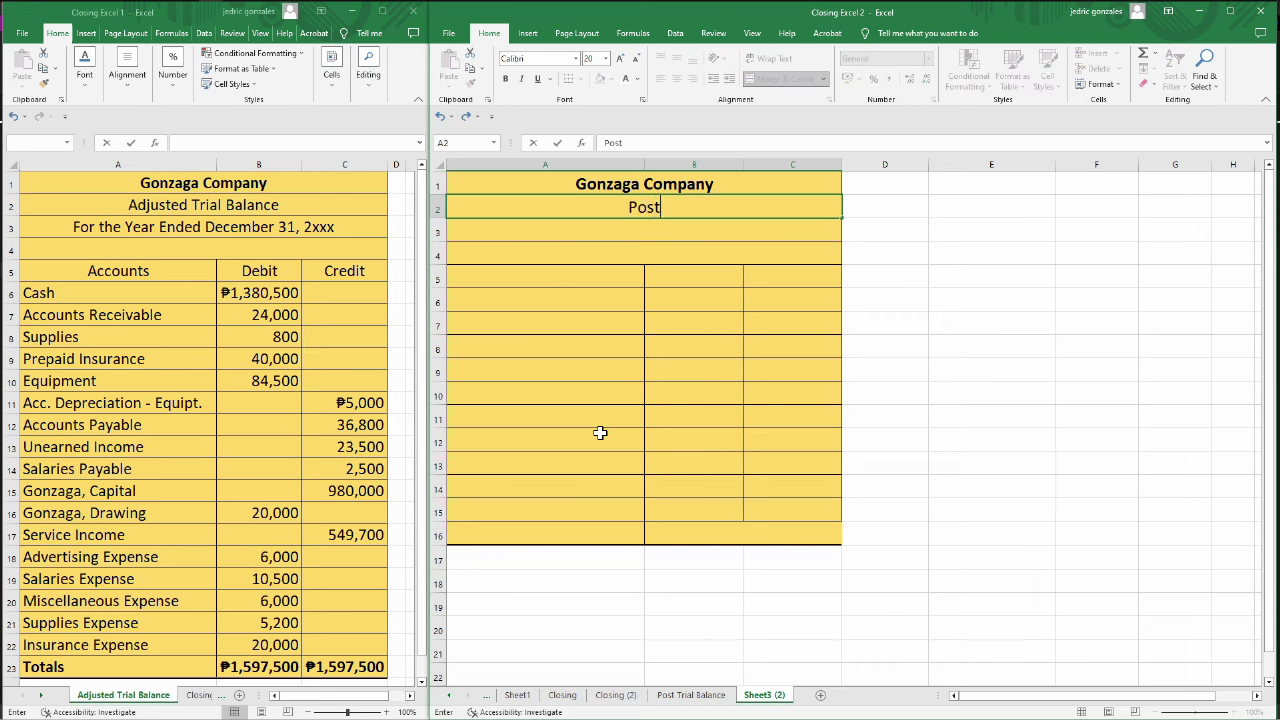
text(-closing )
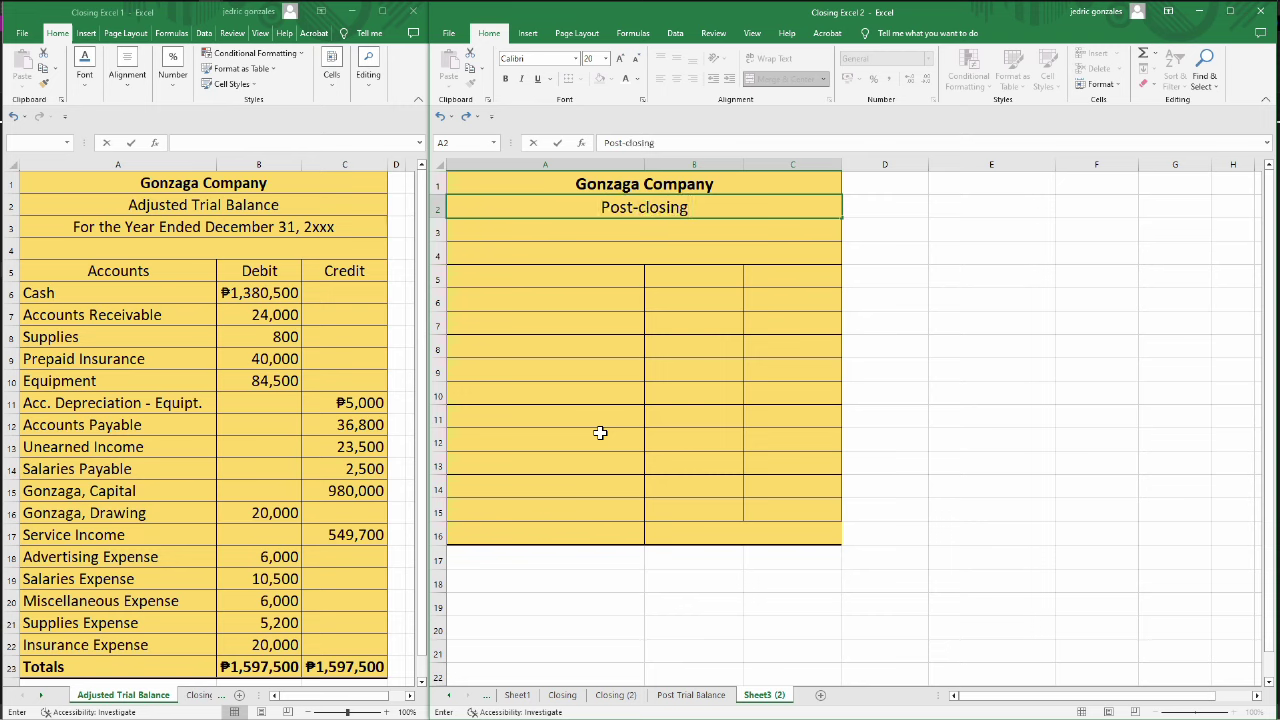
text(Trial Bal)
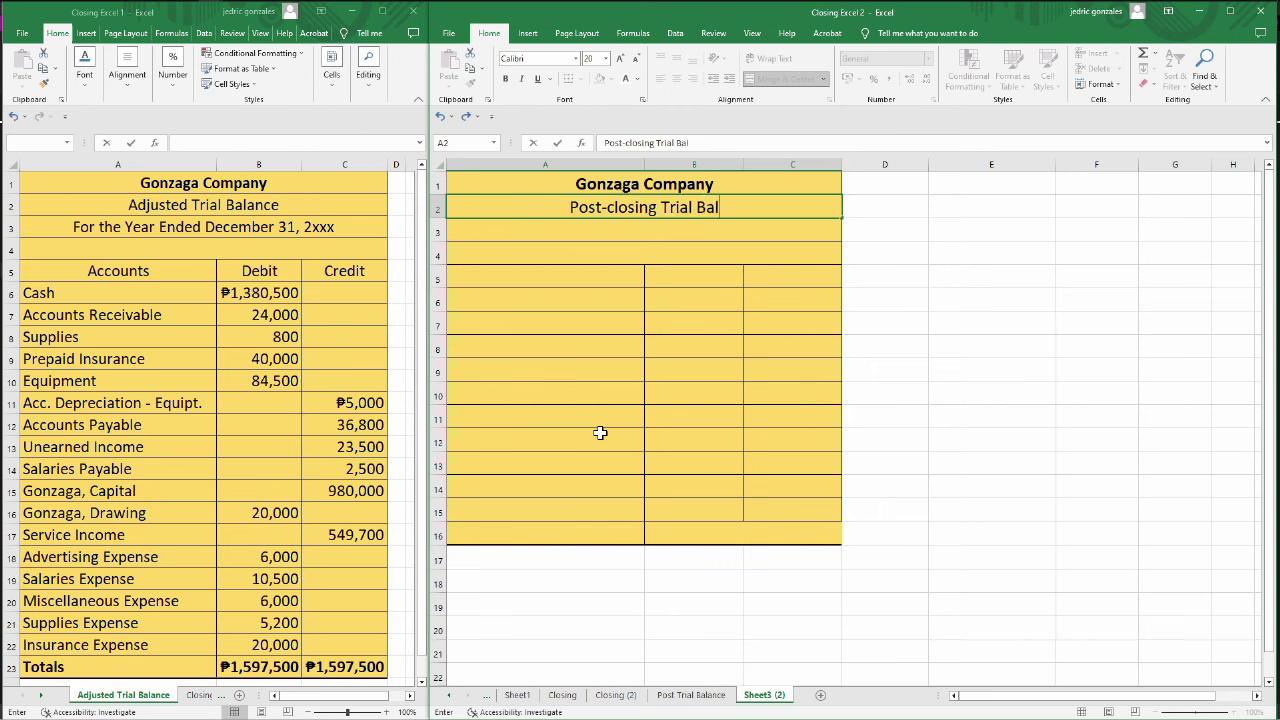
text(ance)
key(Return)
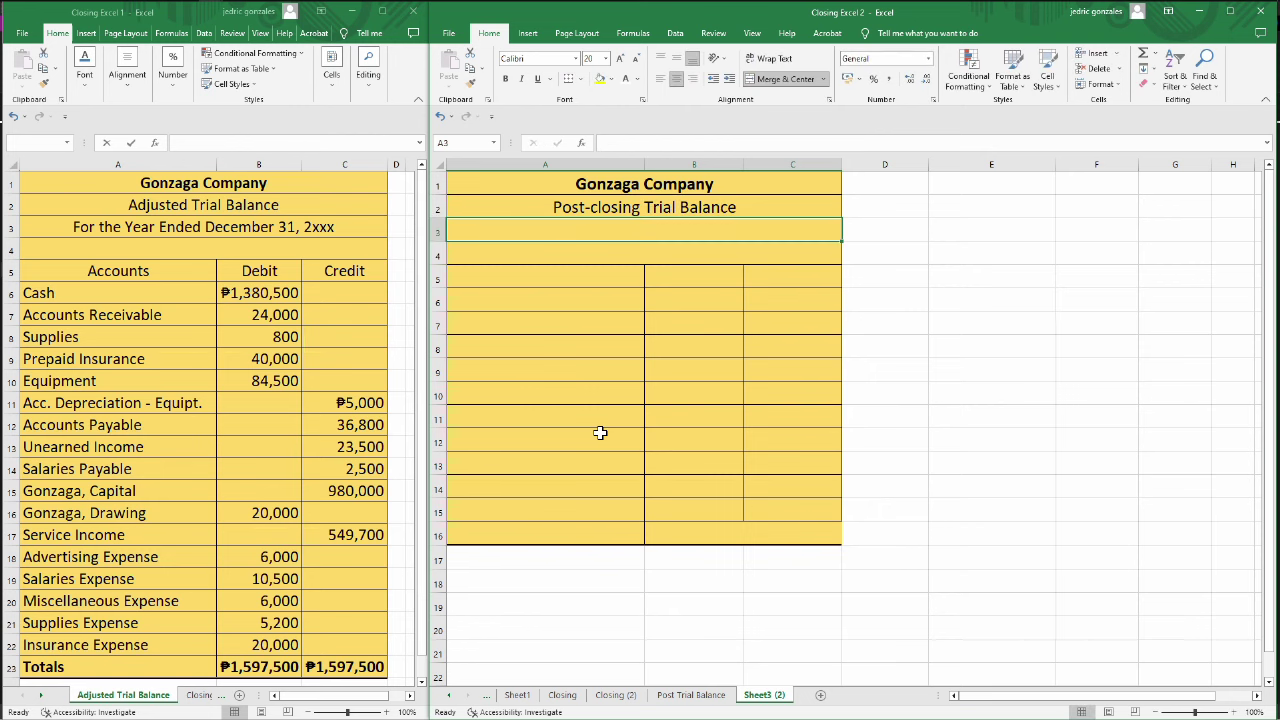
Link cell A3 to the "For the Year Ended" period line of the Adjusted Trial Balance sheet.
text(=)
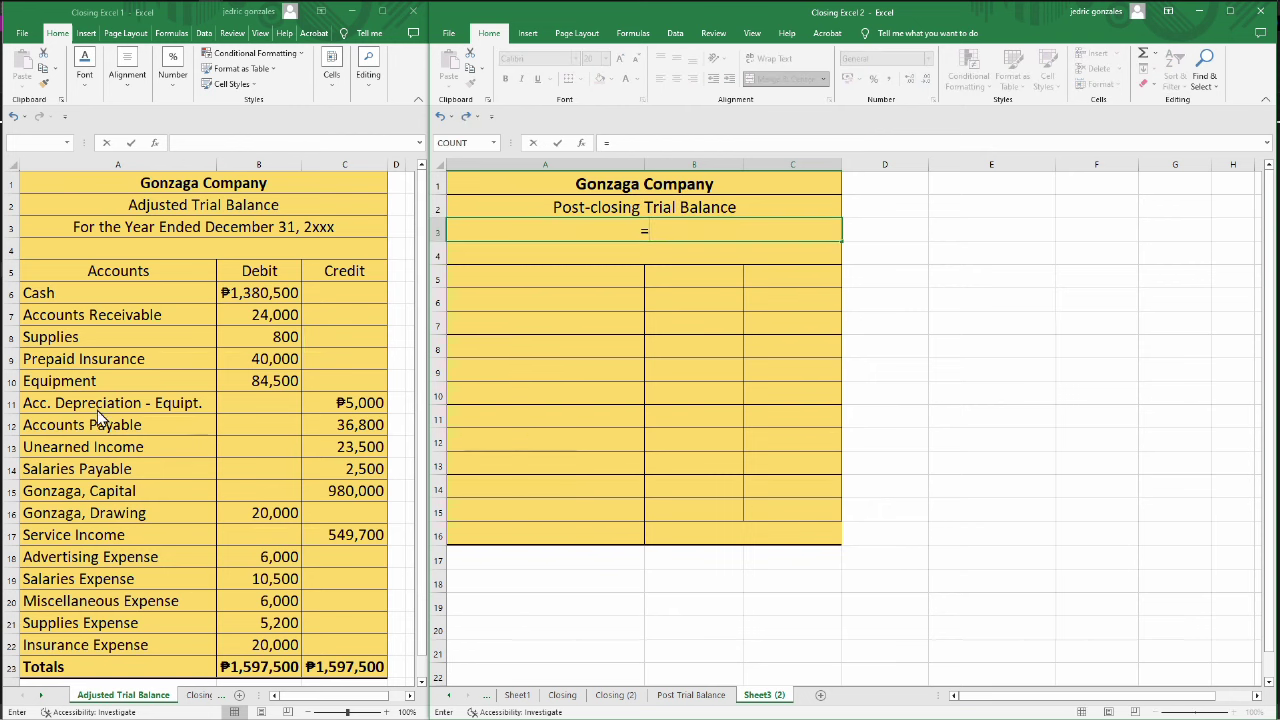
click(112, 228)
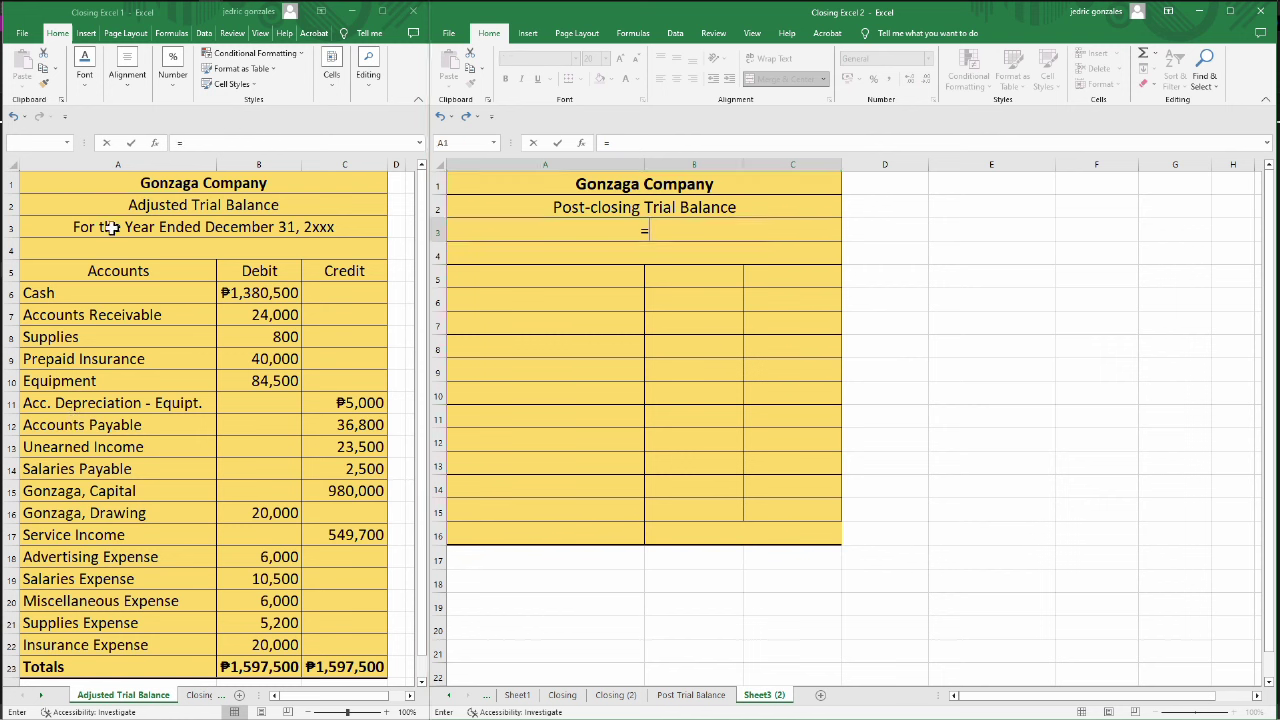
click(112, 228)
key(Return)
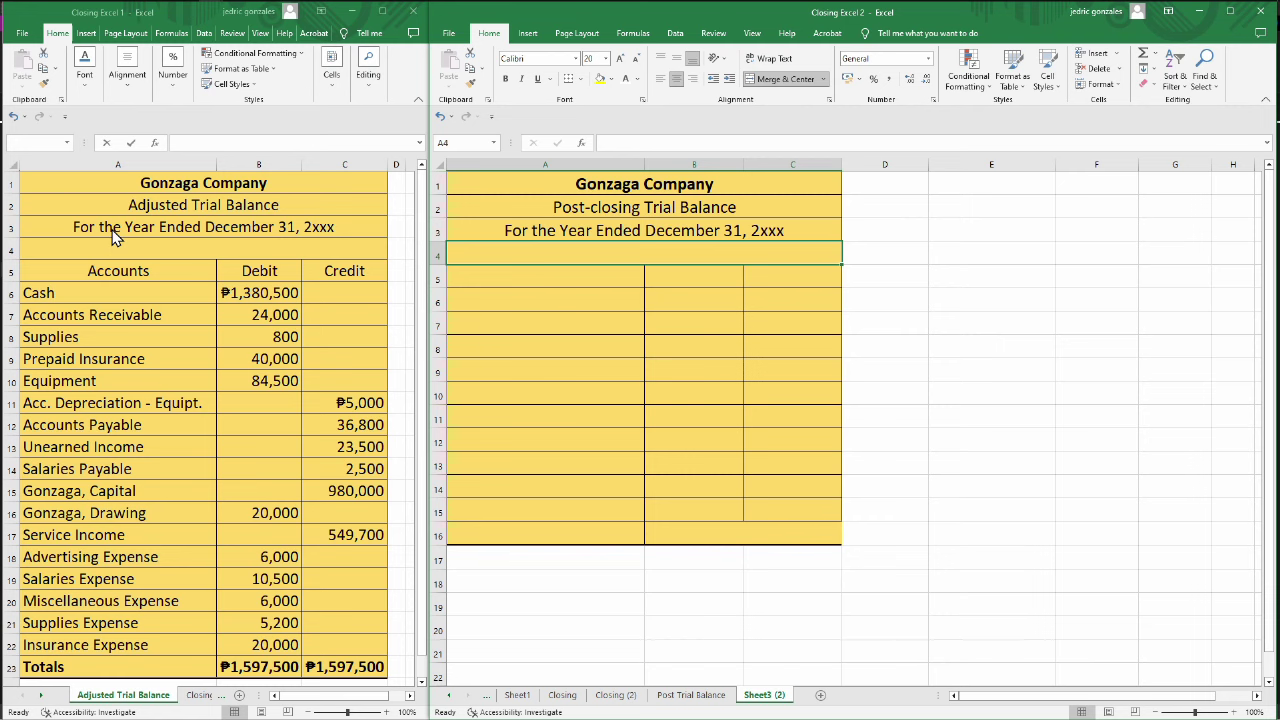
Enter the column headings Accounts, Debit and Credit in row 5 of the post-closing trial balance.
key(Down)
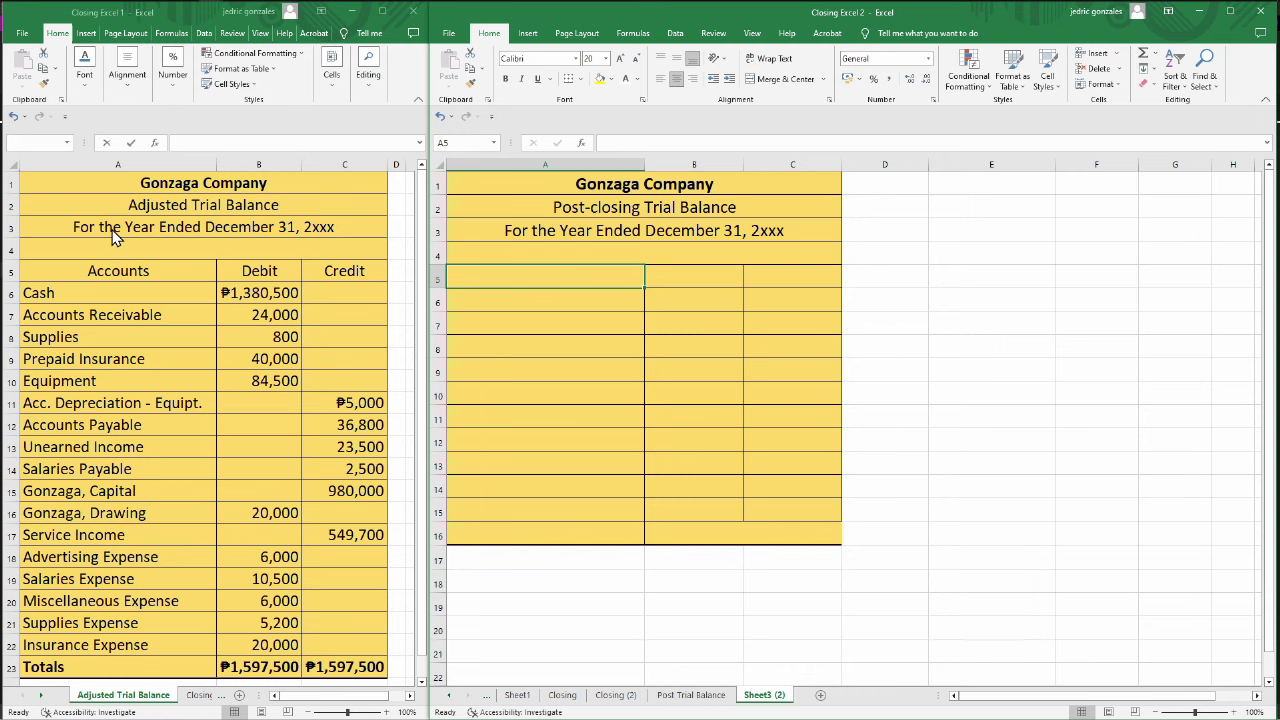
text(Accounts)
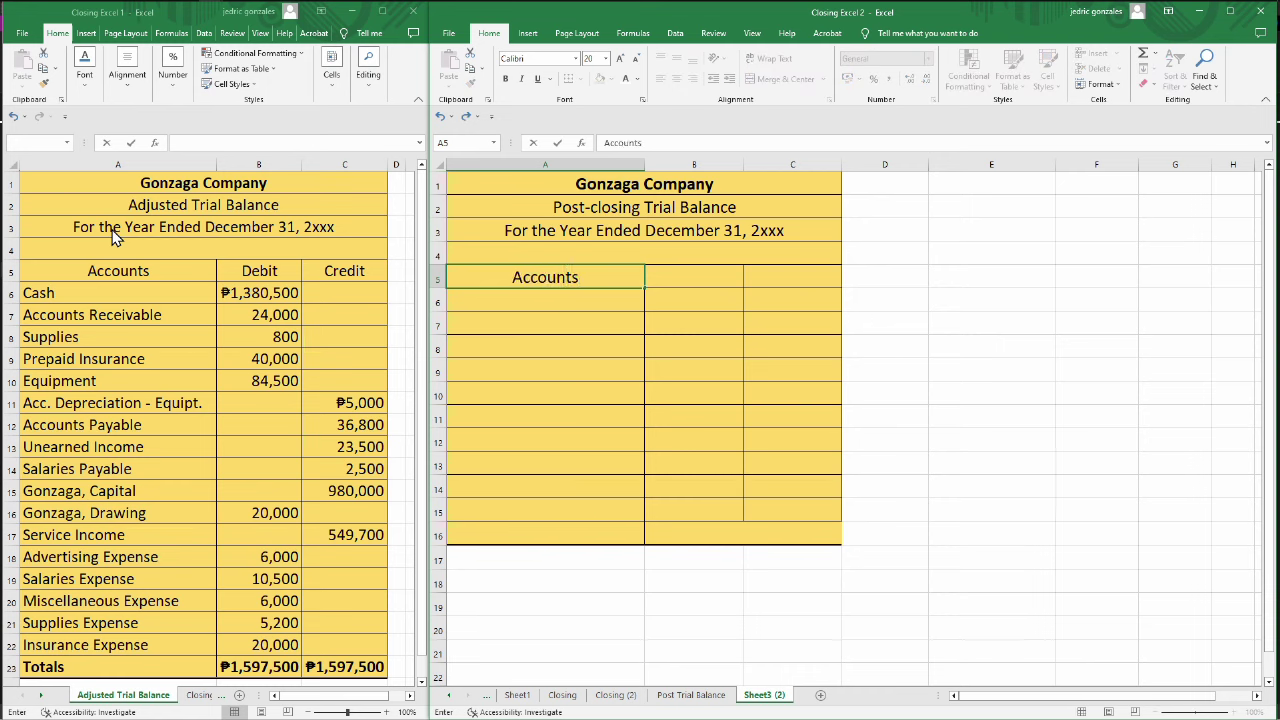
key(Tab)
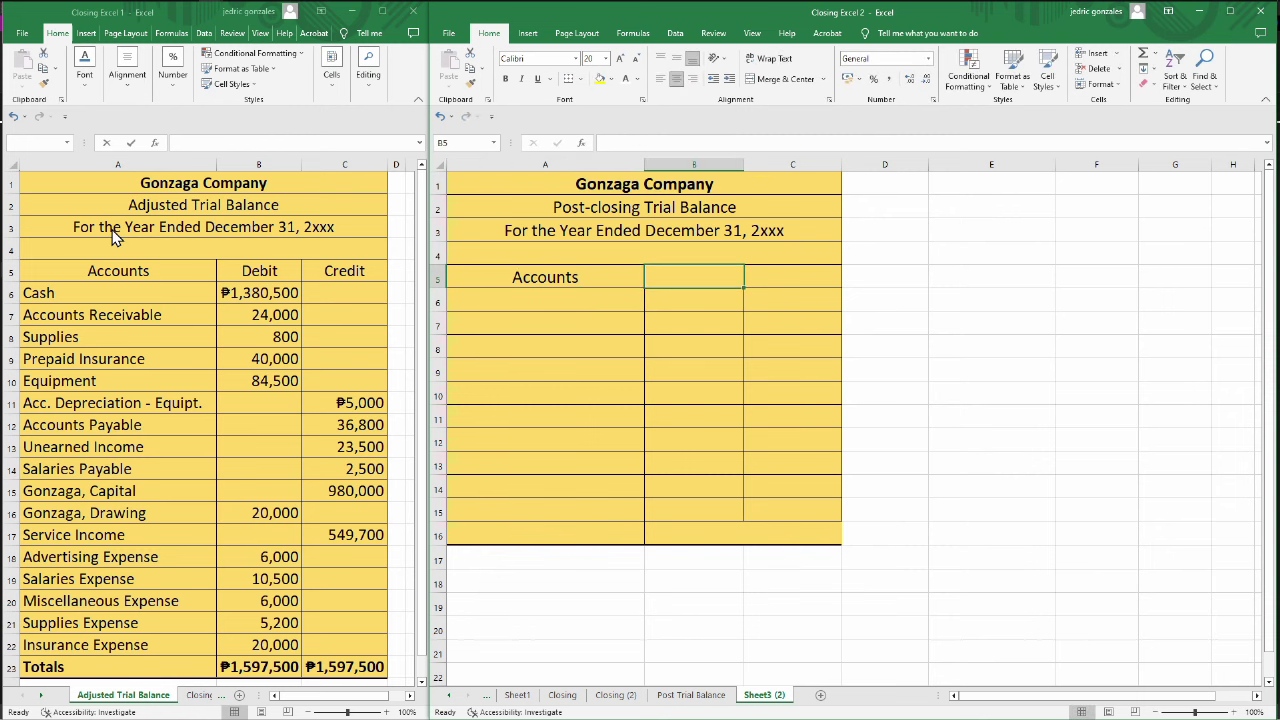
text(Debit)
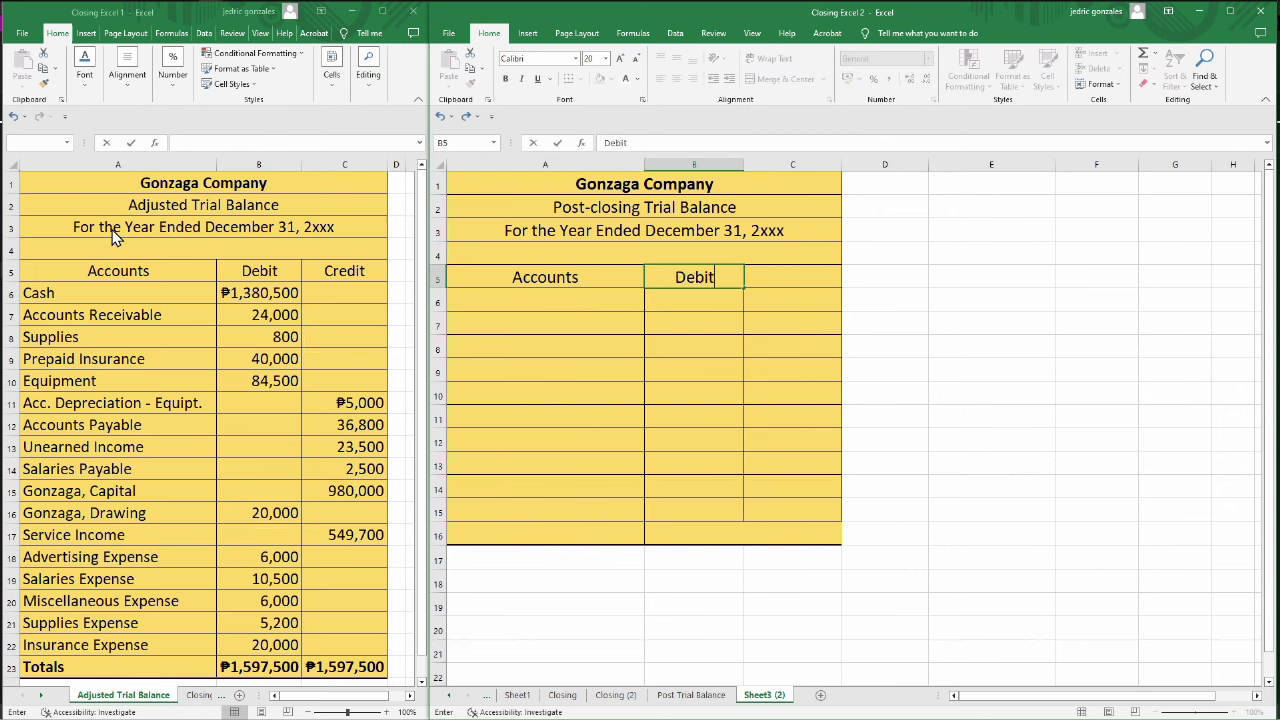
key(Tab)
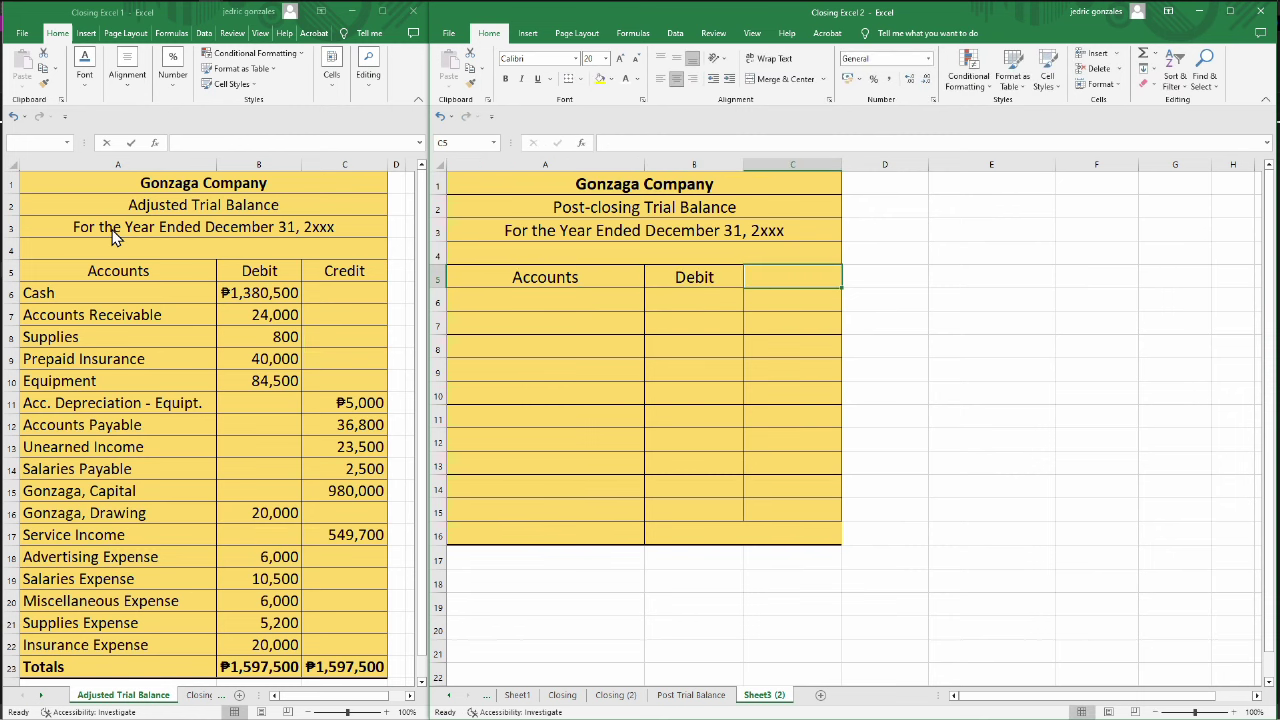
text(CRedit)
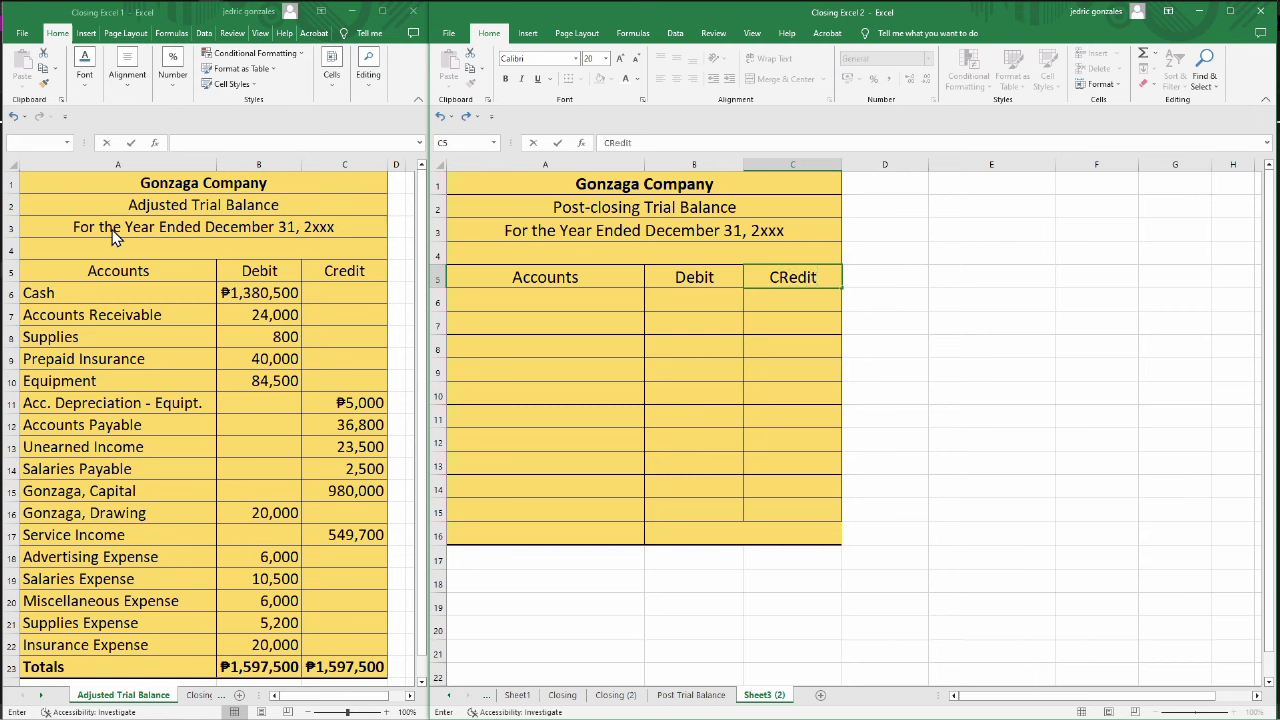
key(BackSpace)
key(BackSpace)
key(BackSpace)
key(BackSpace)
key(BackSpace)
text(redit)
key(Return)
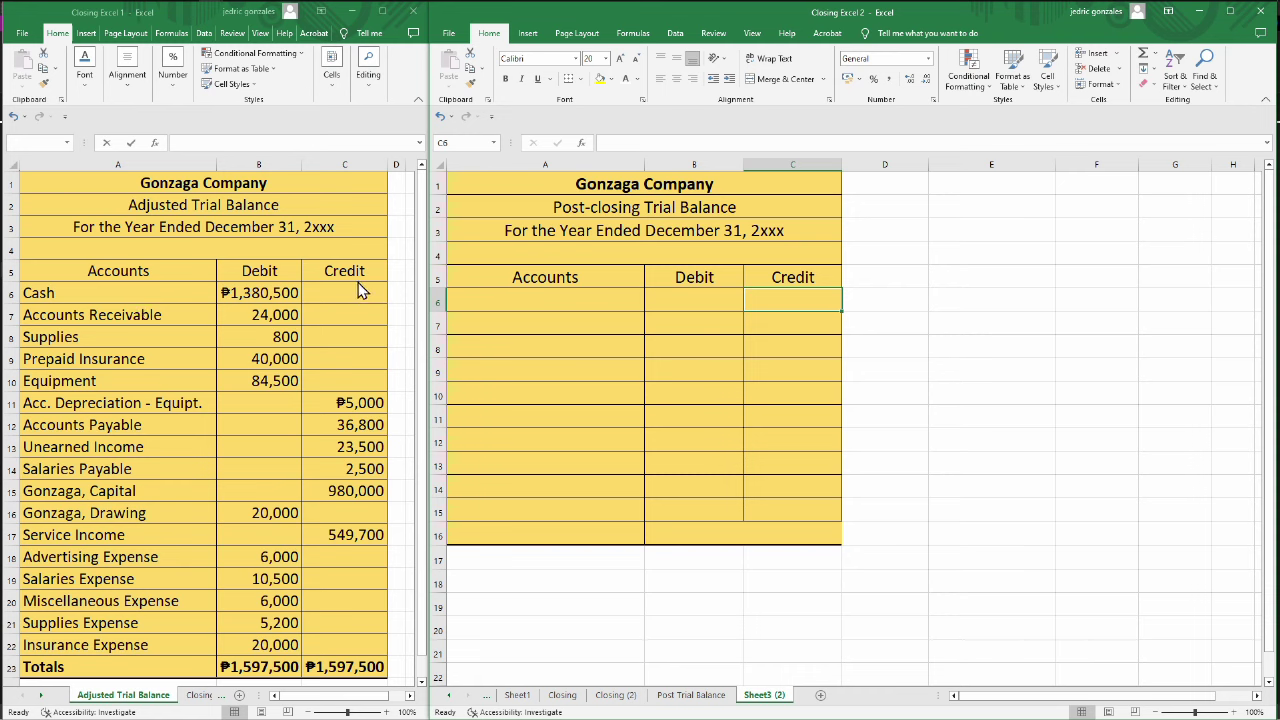
Mark the asset accounts down to Equipment with an "a" in column D of the Adjusted Trial Balance sheet.
click(397, 294)
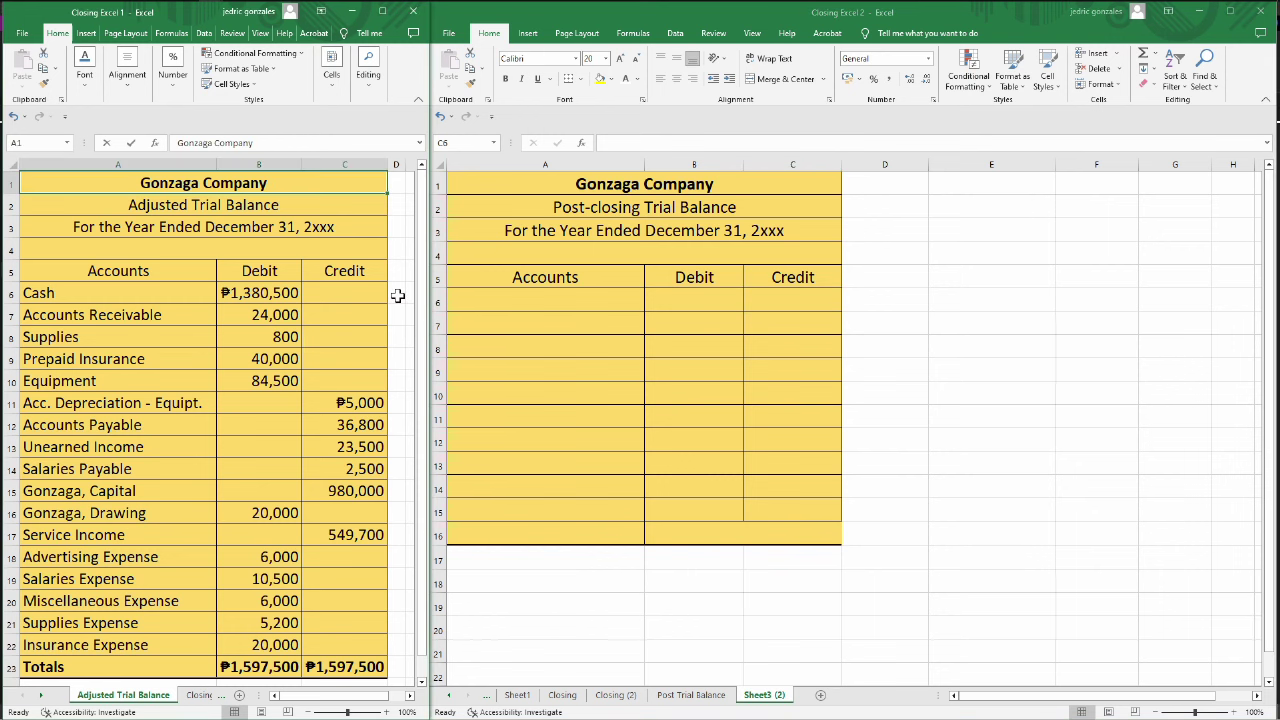
key(Return)
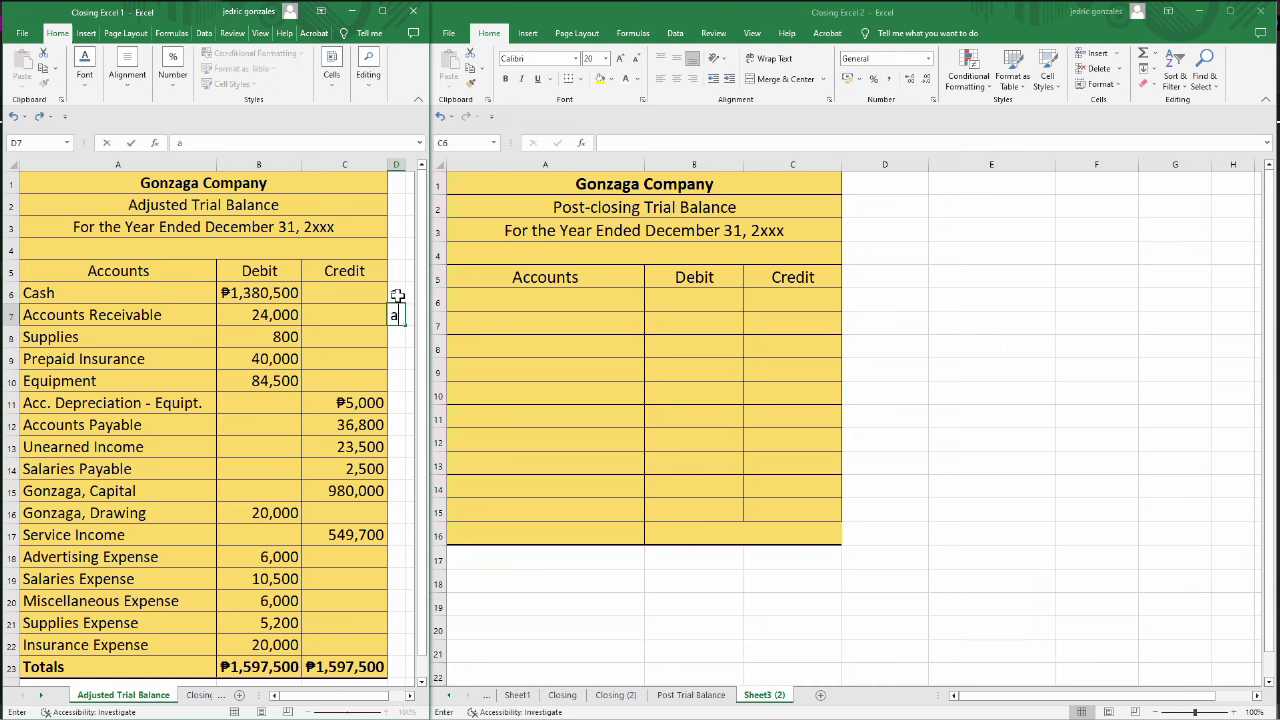
text(a)
key(Return)
text(a)
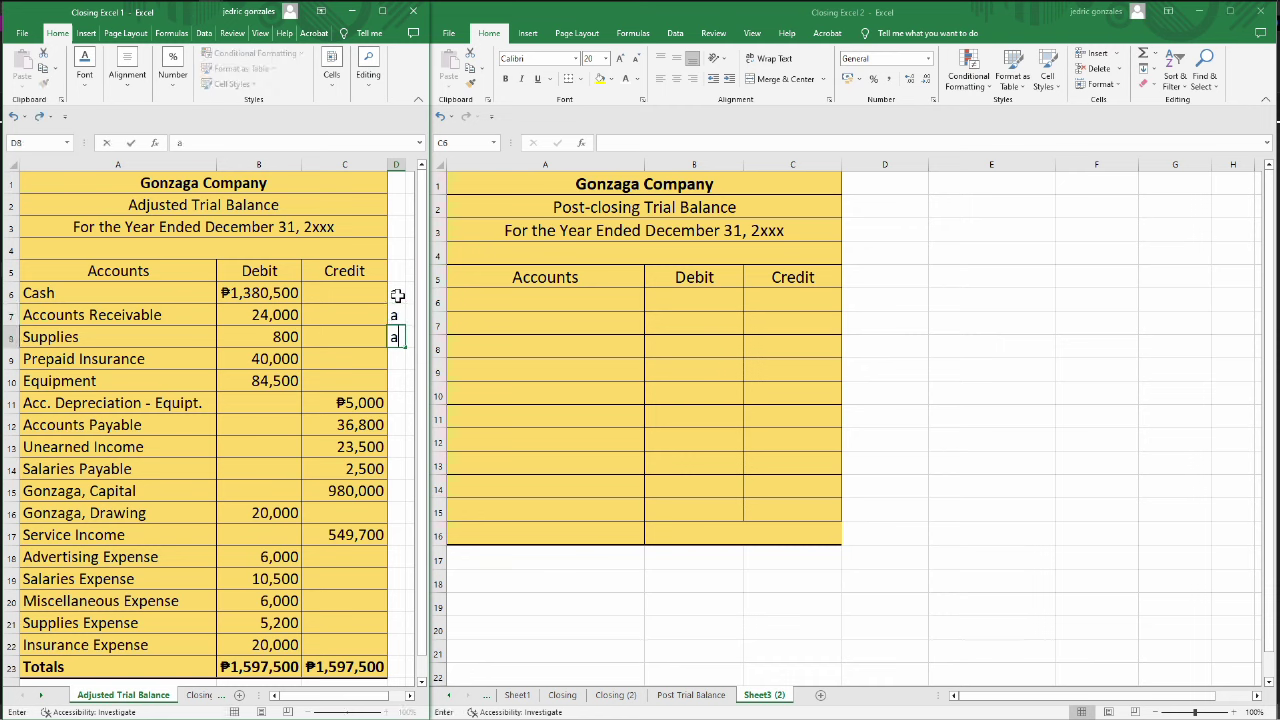
key(Return)
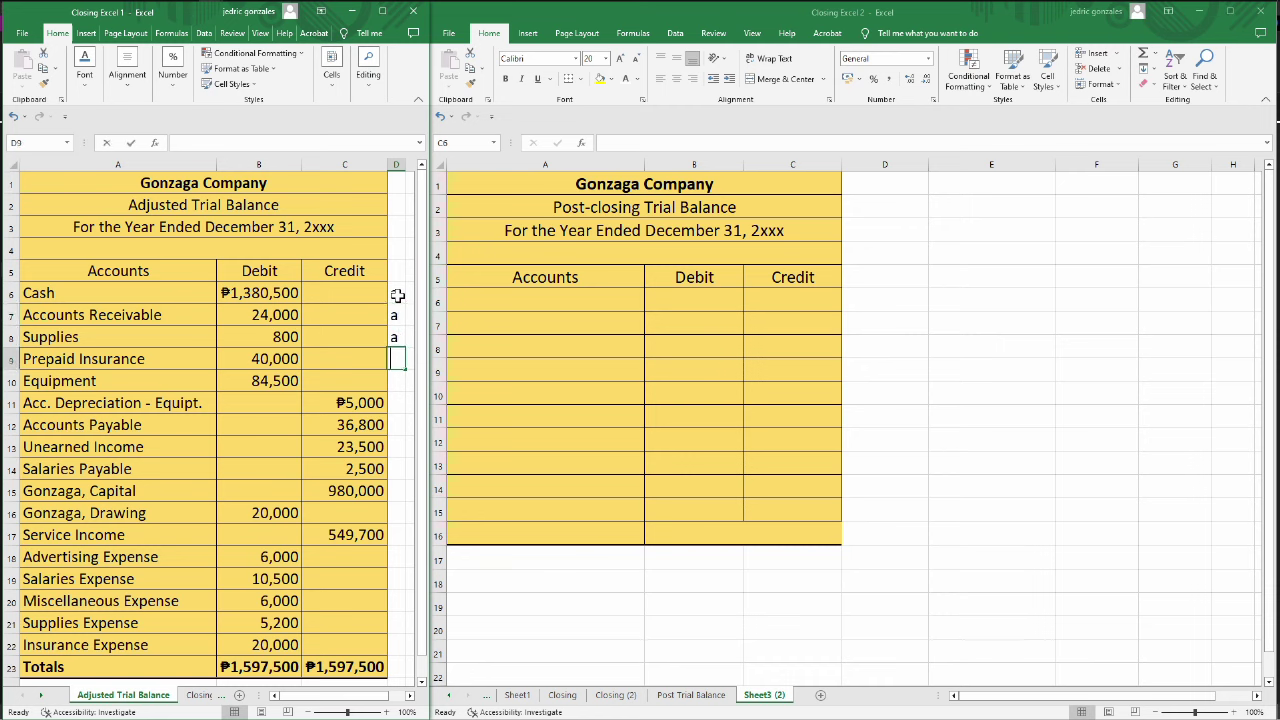
text(a)
key(Return)
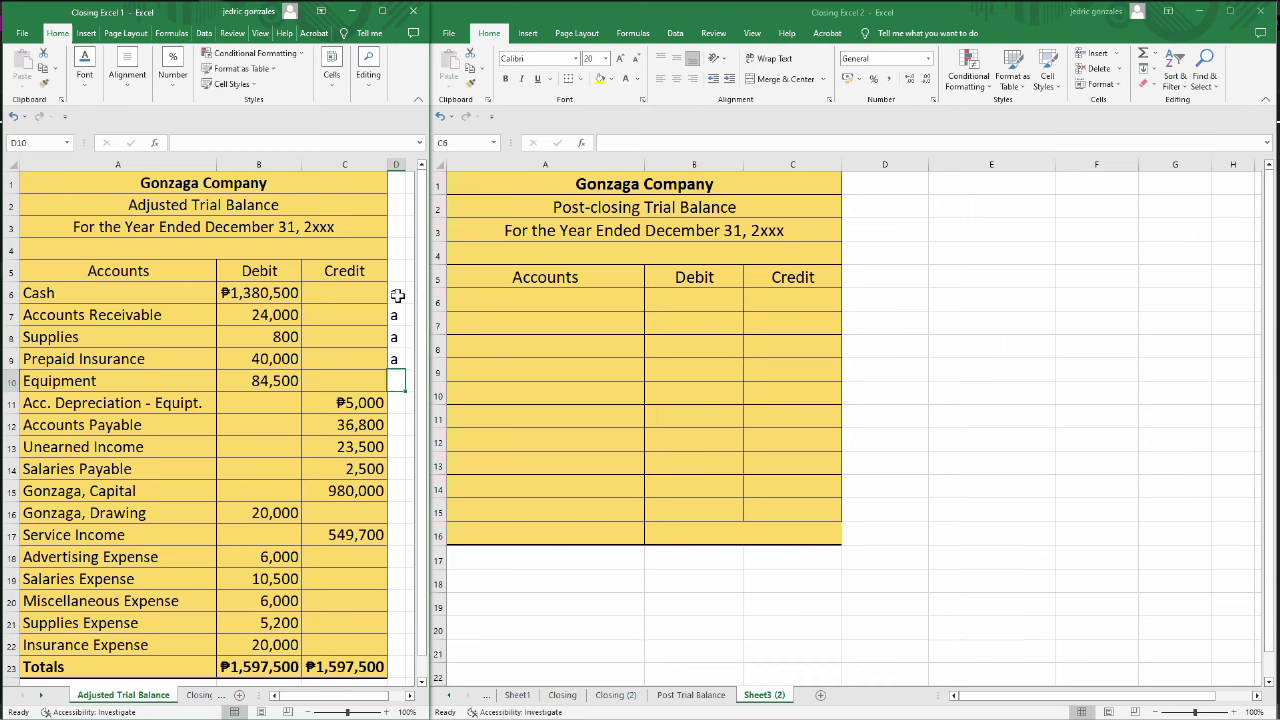
key(Up)
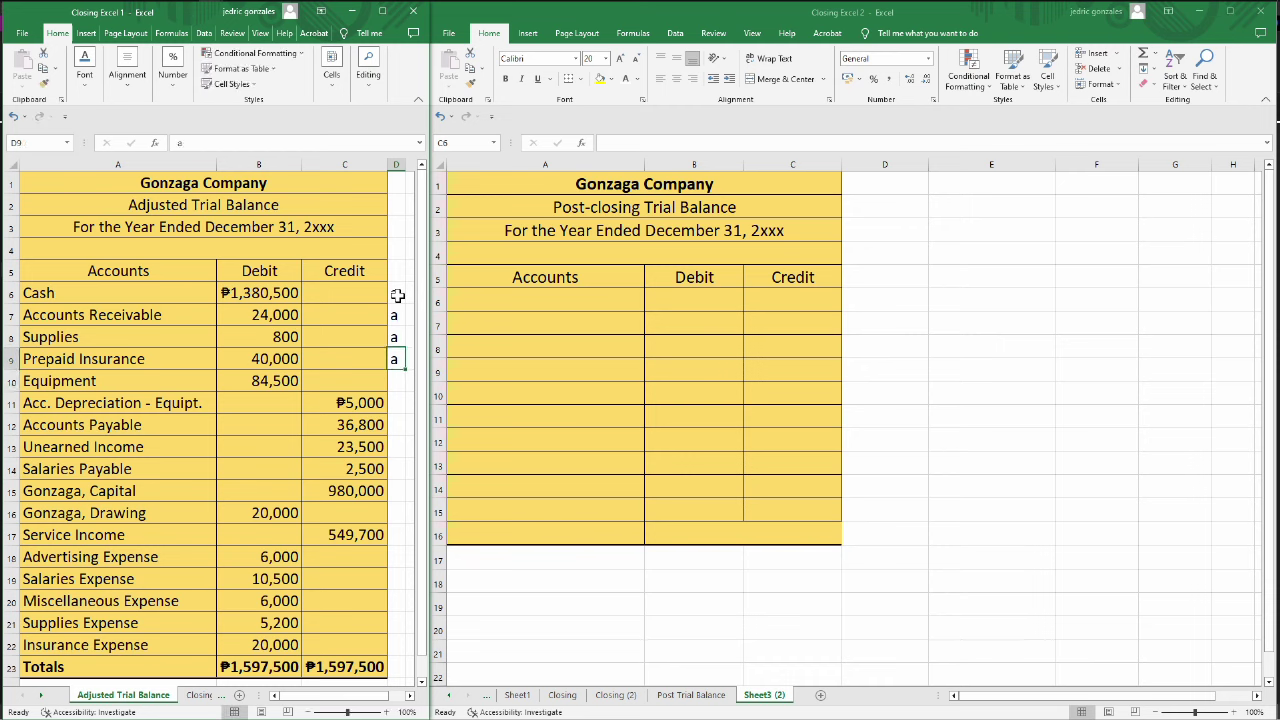
key(Down)
text(a)
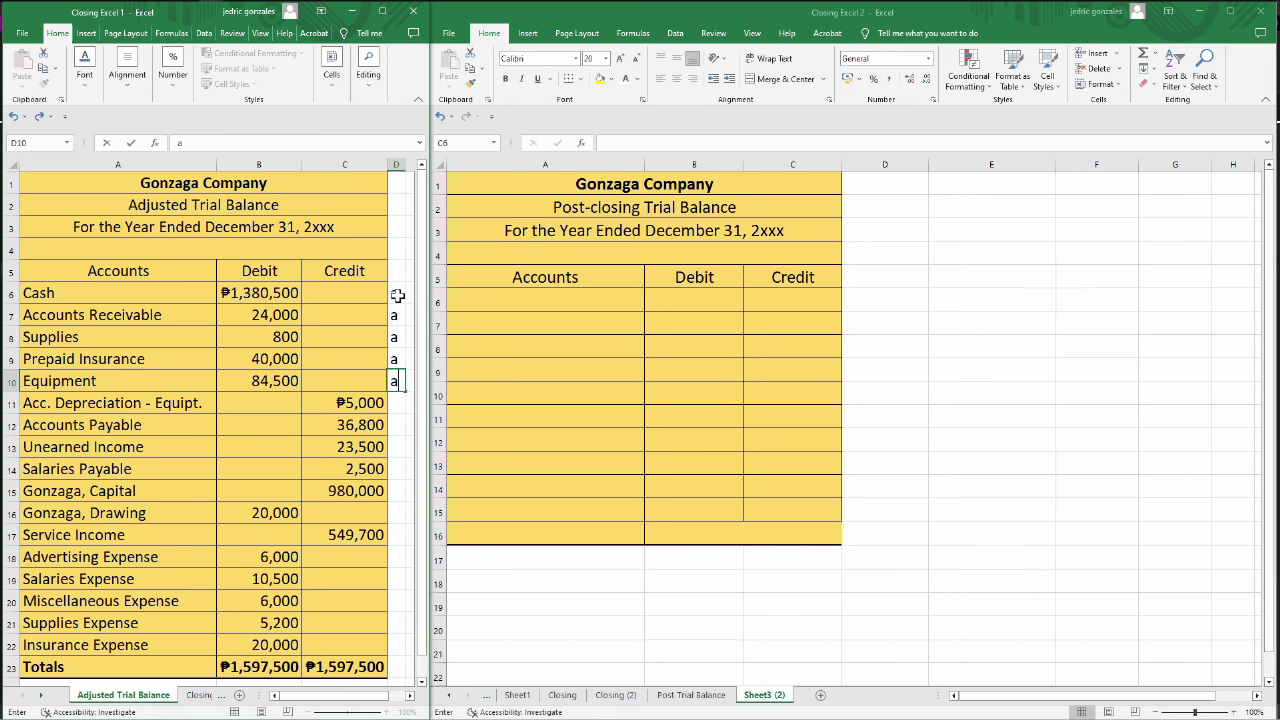
key(Return)
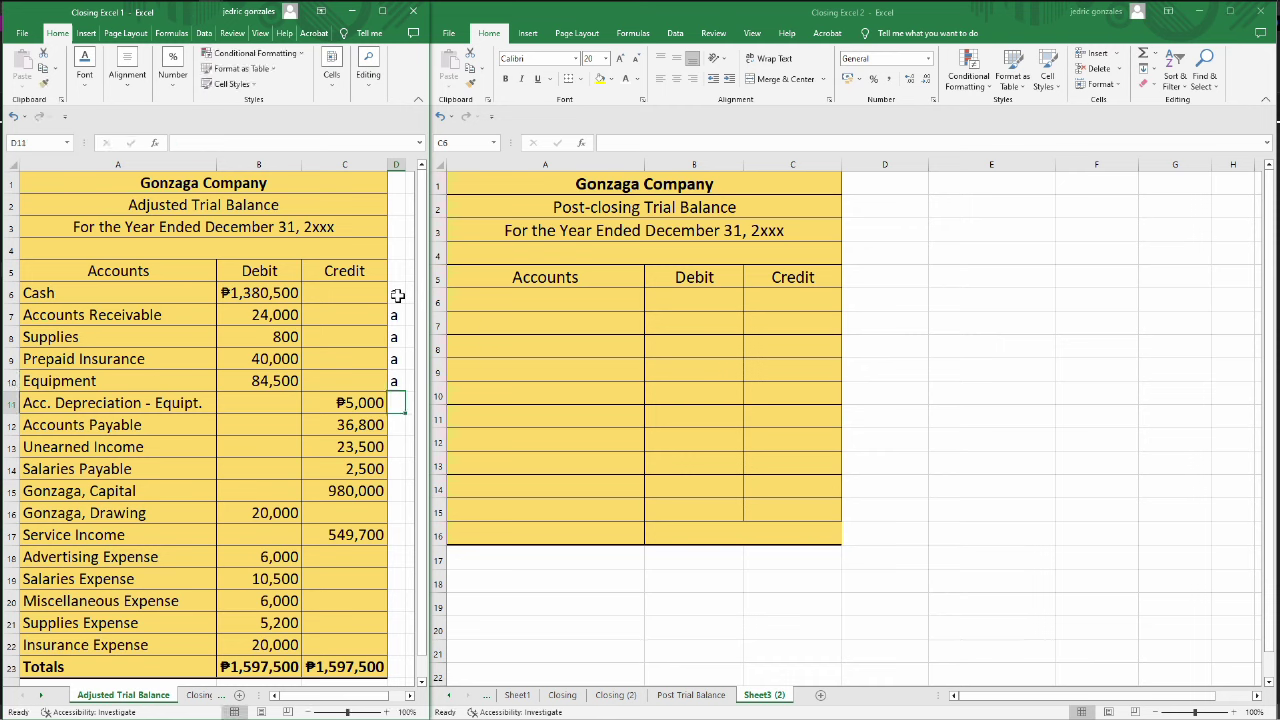
Mark accumulated depreciation with an "a" and the liability accounts through Salaries Payable with an "l" in column D.
text(a)
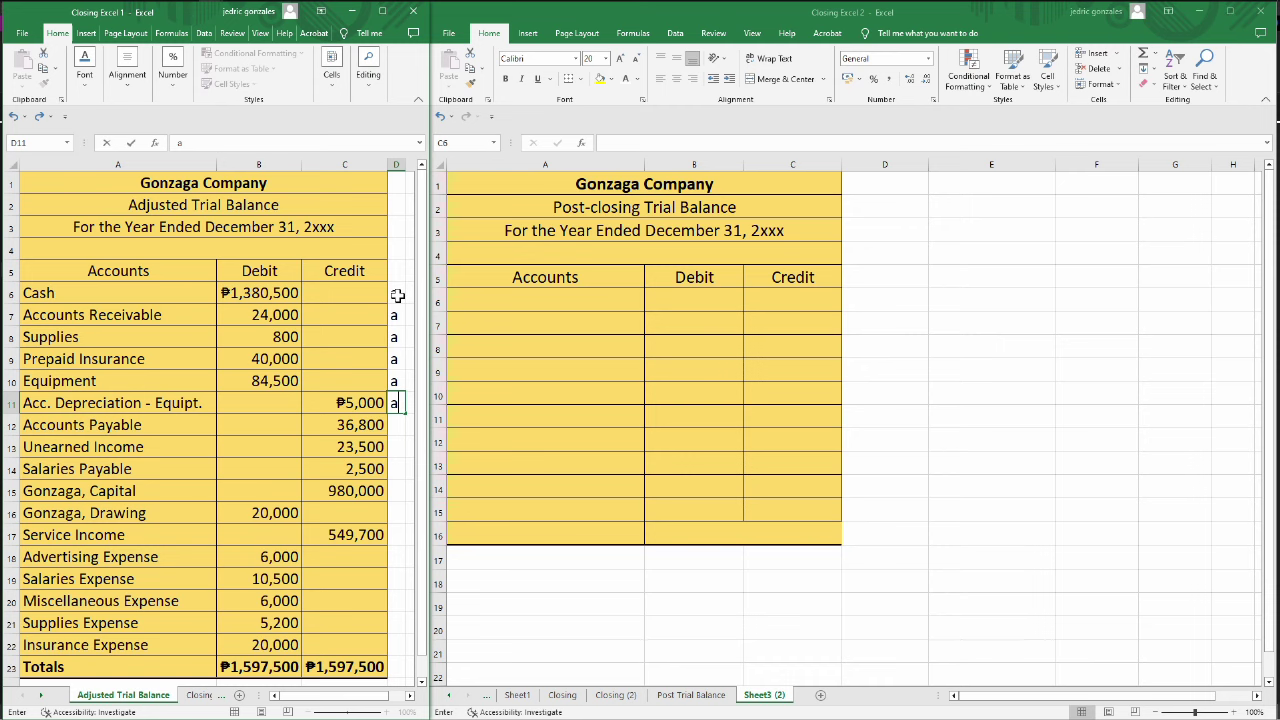
key(Return)
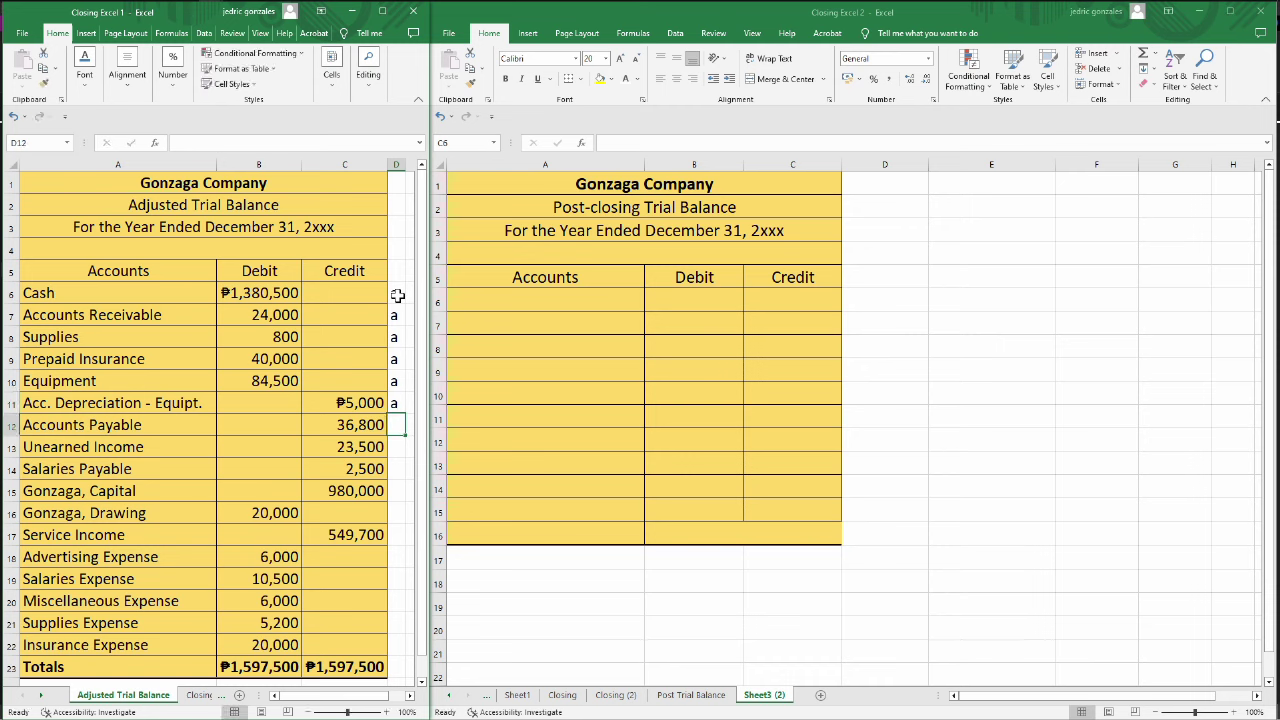
text(l)
key(Return)
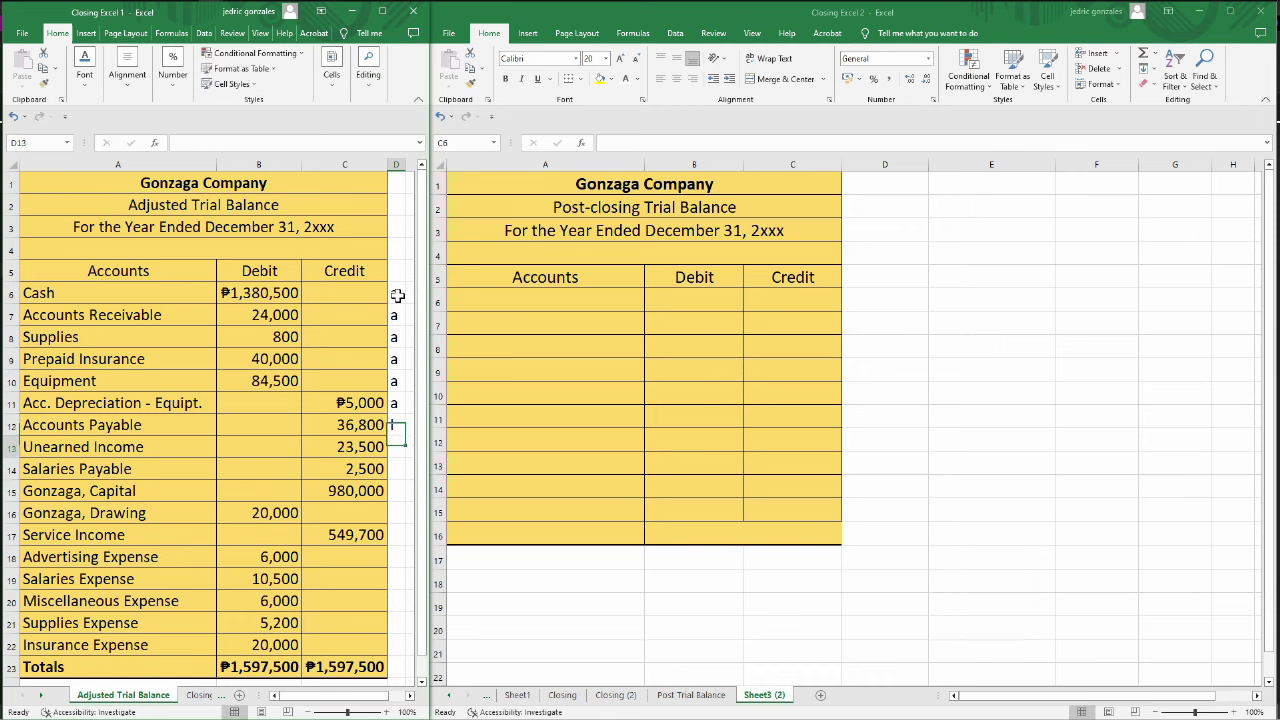
text(l)
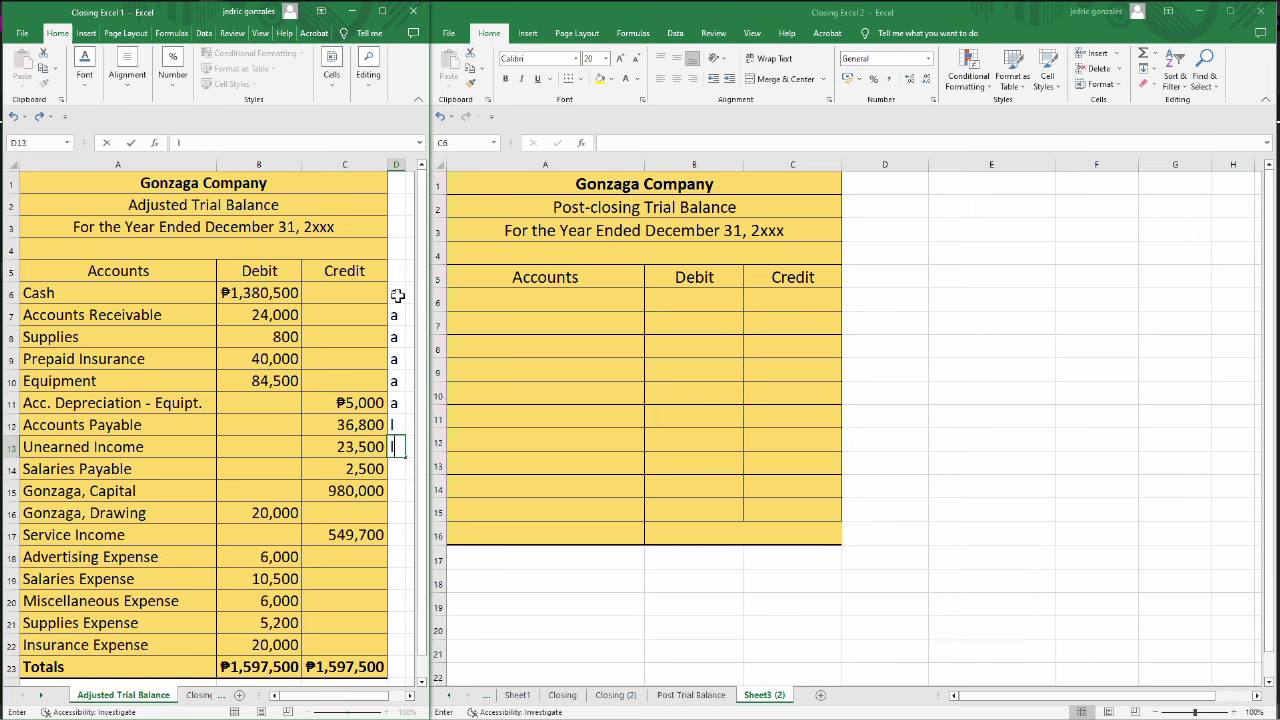
key(BackSpace)
text(l)
key(Return)
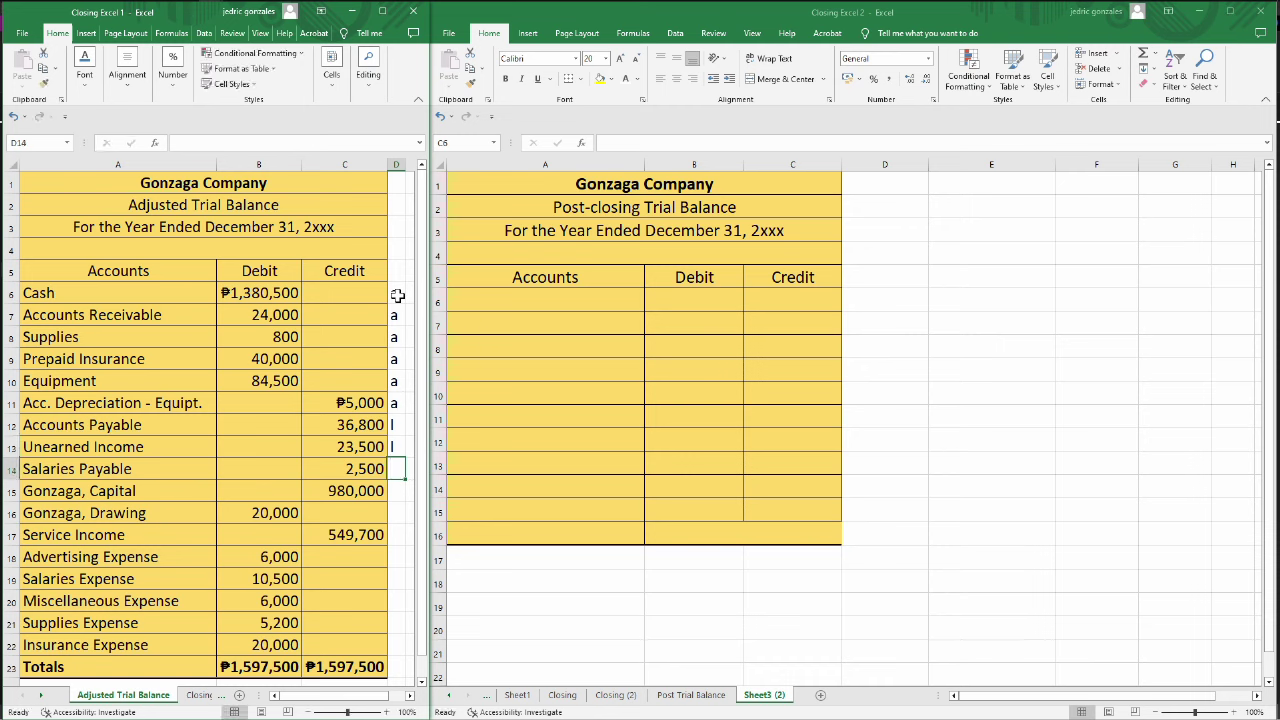
text(l)
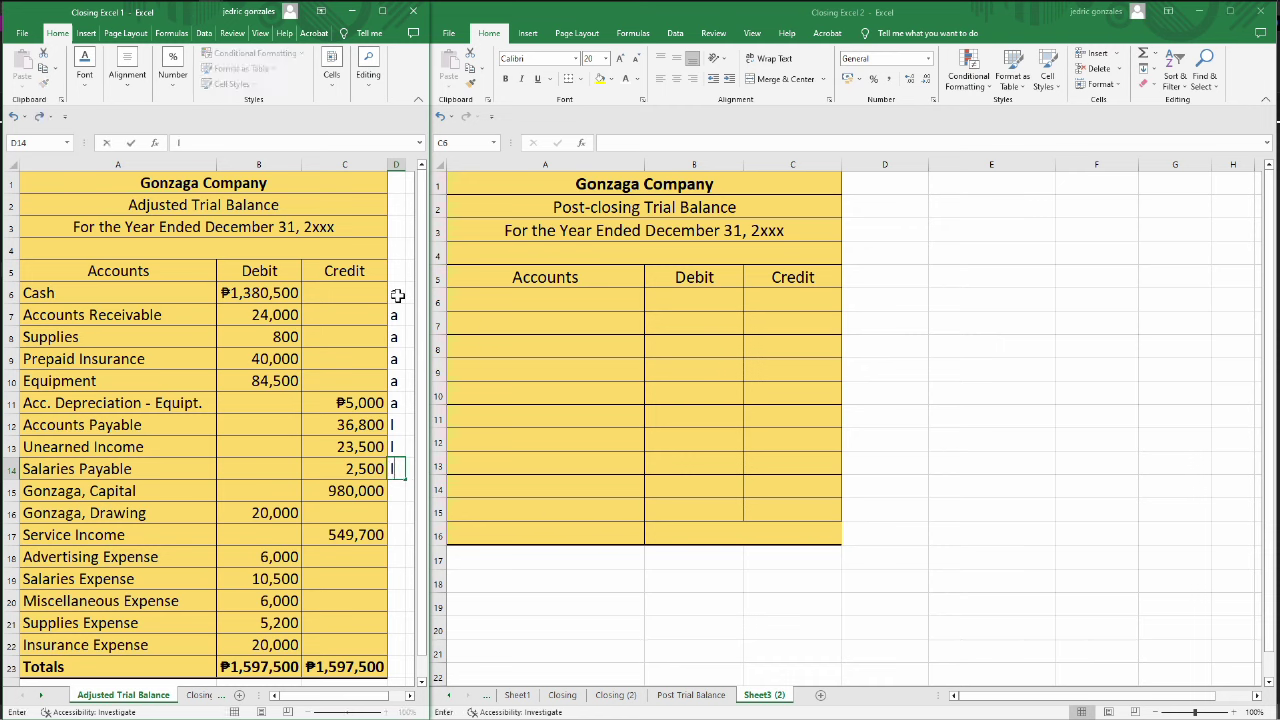
key(Return)
Mark the Capital account with "Oe" in column D of the Adjusted Trial Balance sheet.
text(l)
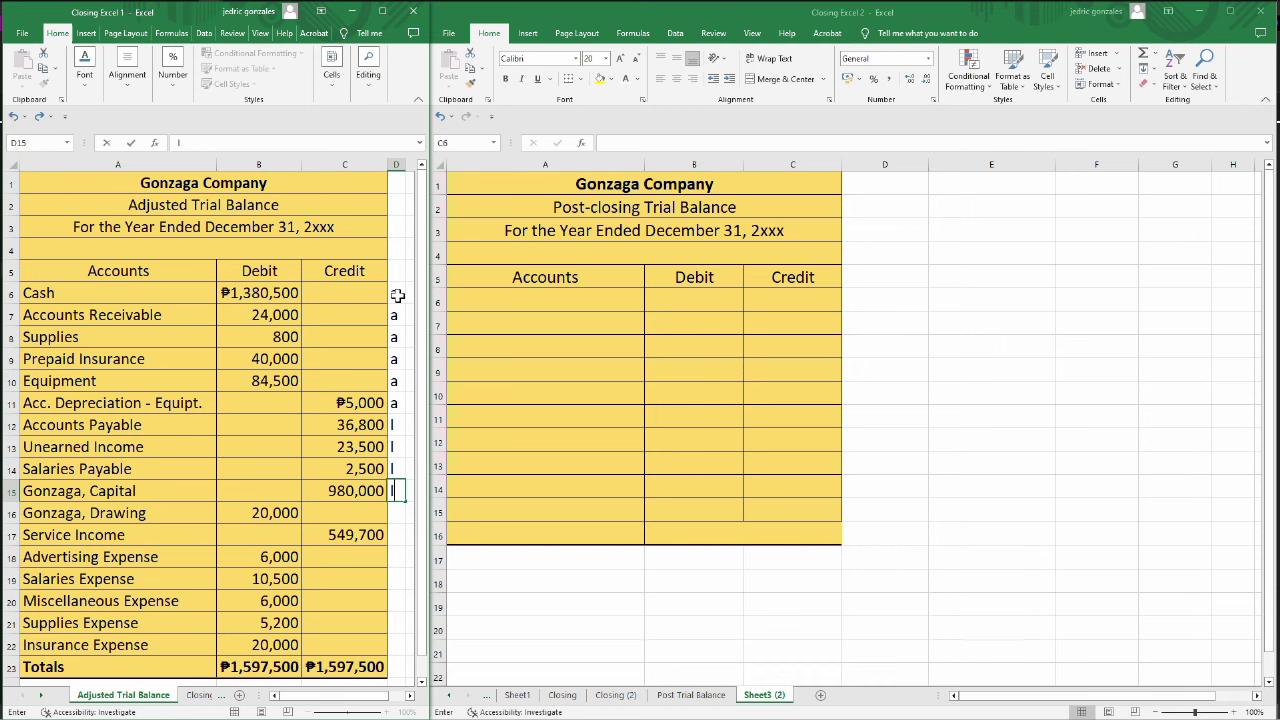
key(BackSpace)
text(e)
key(Return)
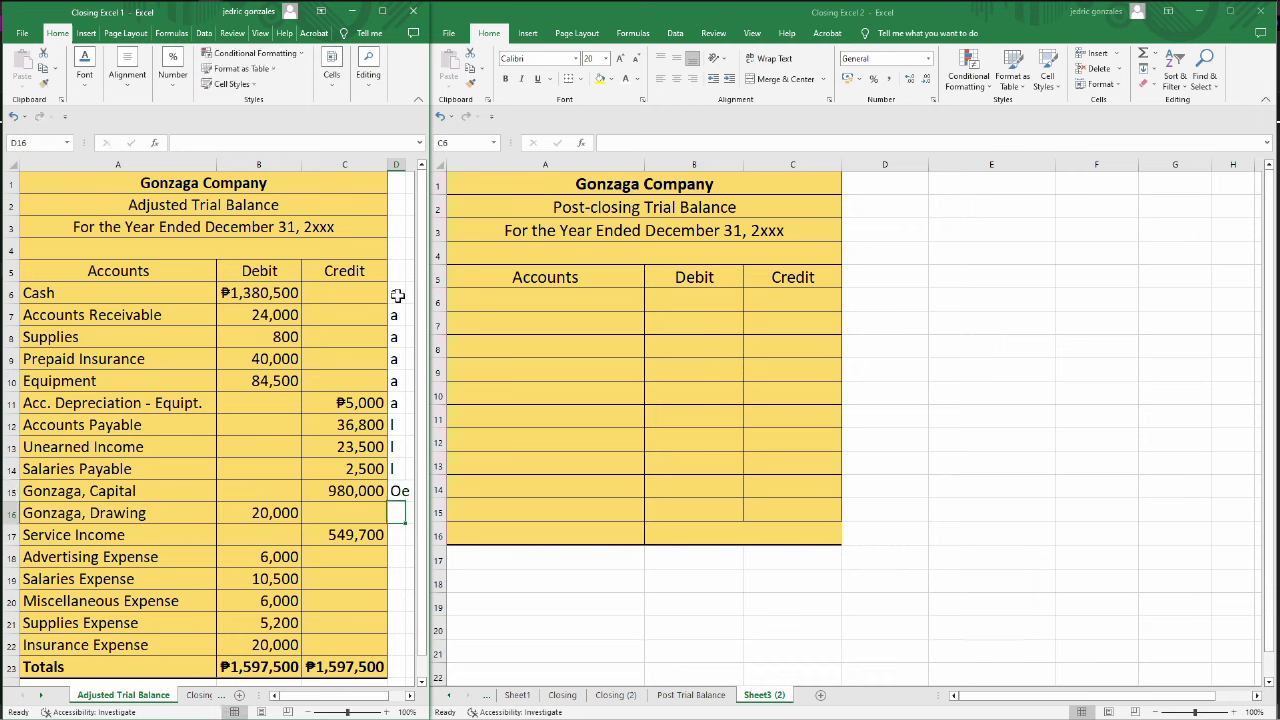
Review the temporary accounts from Drawing down to Insurance Expense in the adjusted trial balance.
key(Left)
key(Left)
key(Left)
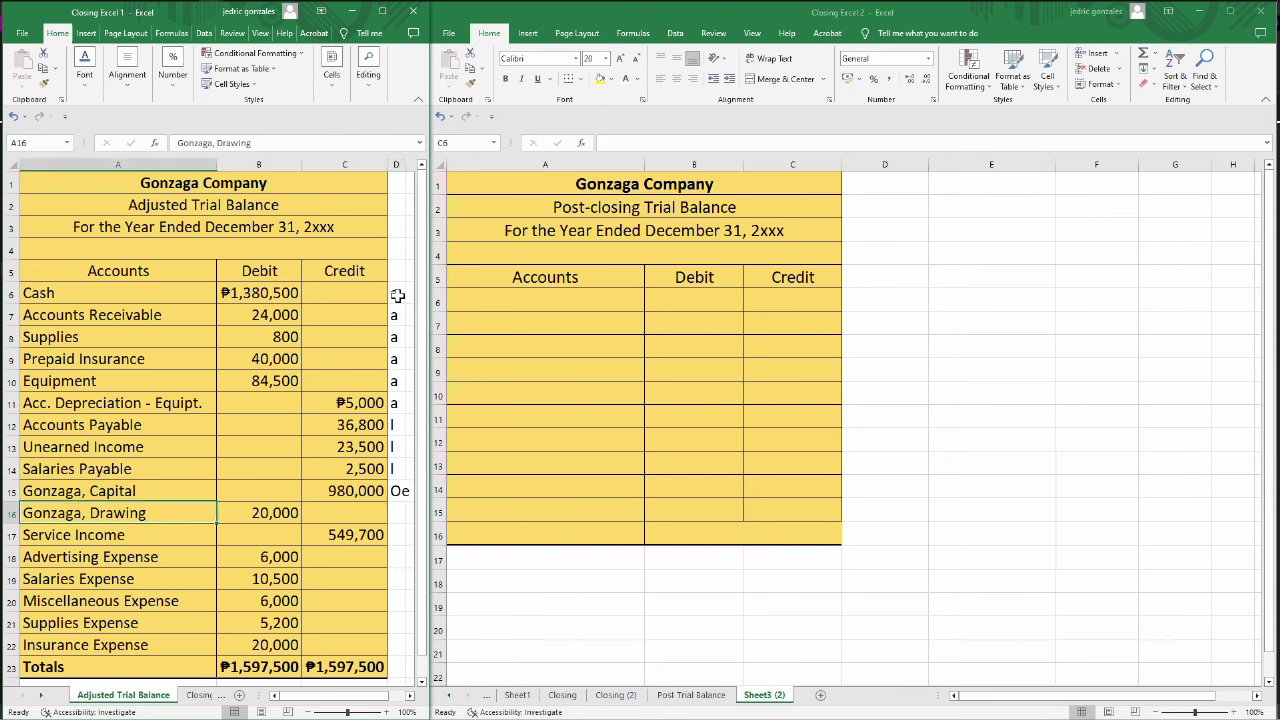
key(Down)
key(Down)
key(Down)
key(Down)
key(Down)
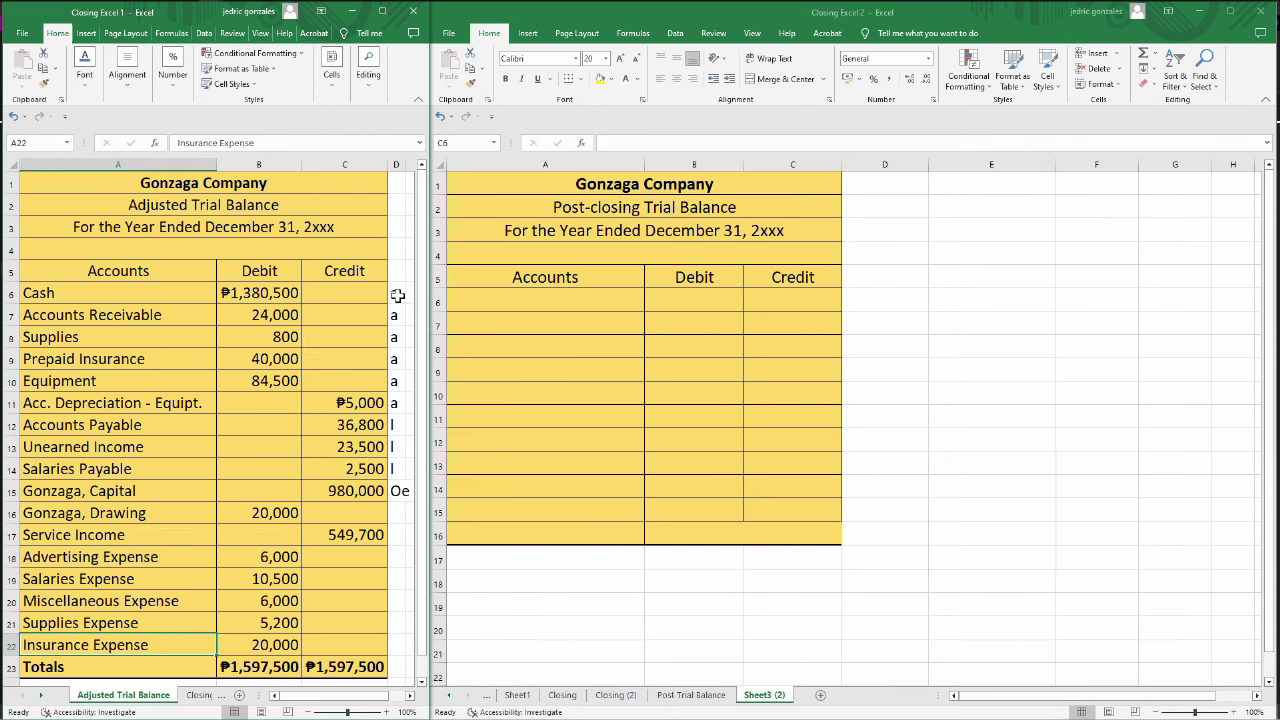
key(Up)
key(Up)
key(Up)
key(Up)
key(Up)
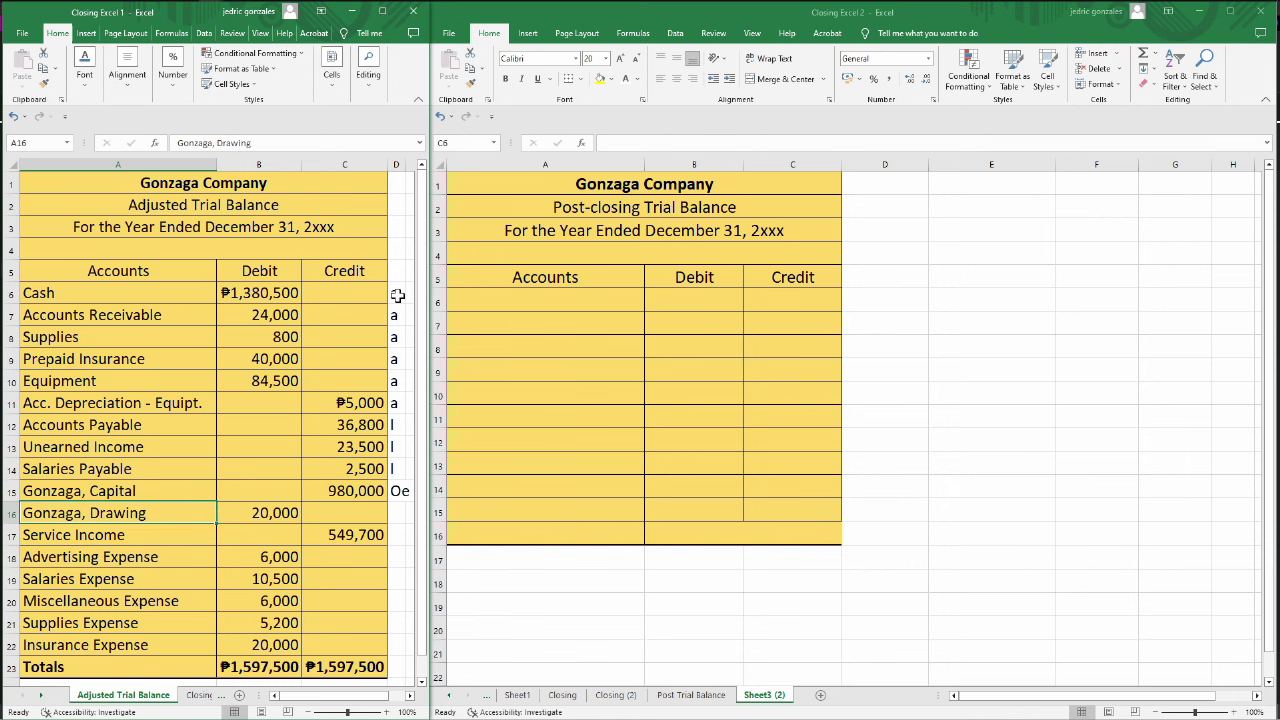
Fill the temporary account rows from Drawing to Insurance Expense, A16:C22 of the adjusted trial balance, with standard red.
key(shift+Right)
key(shift+Right)
key(shift+Down)
key(shift+Down)
key(shift+Down)
key(shift+Down)
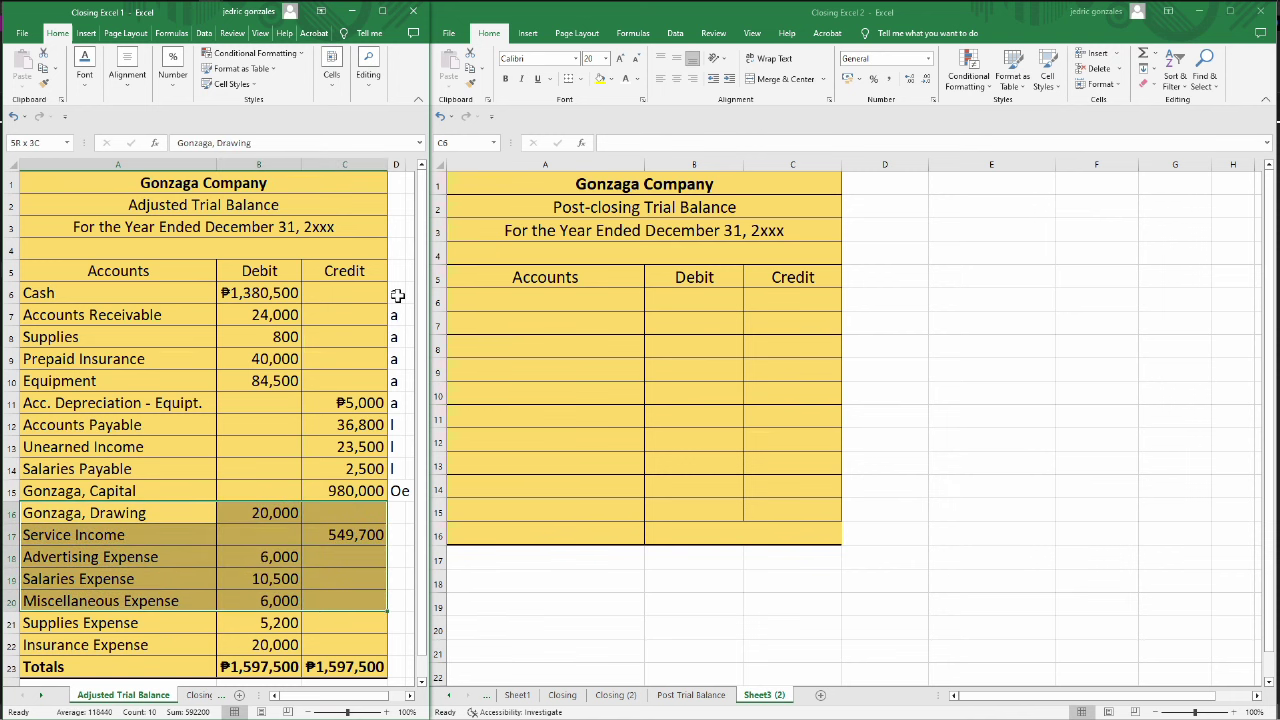
key(shift+Down)
key(shift+Down)
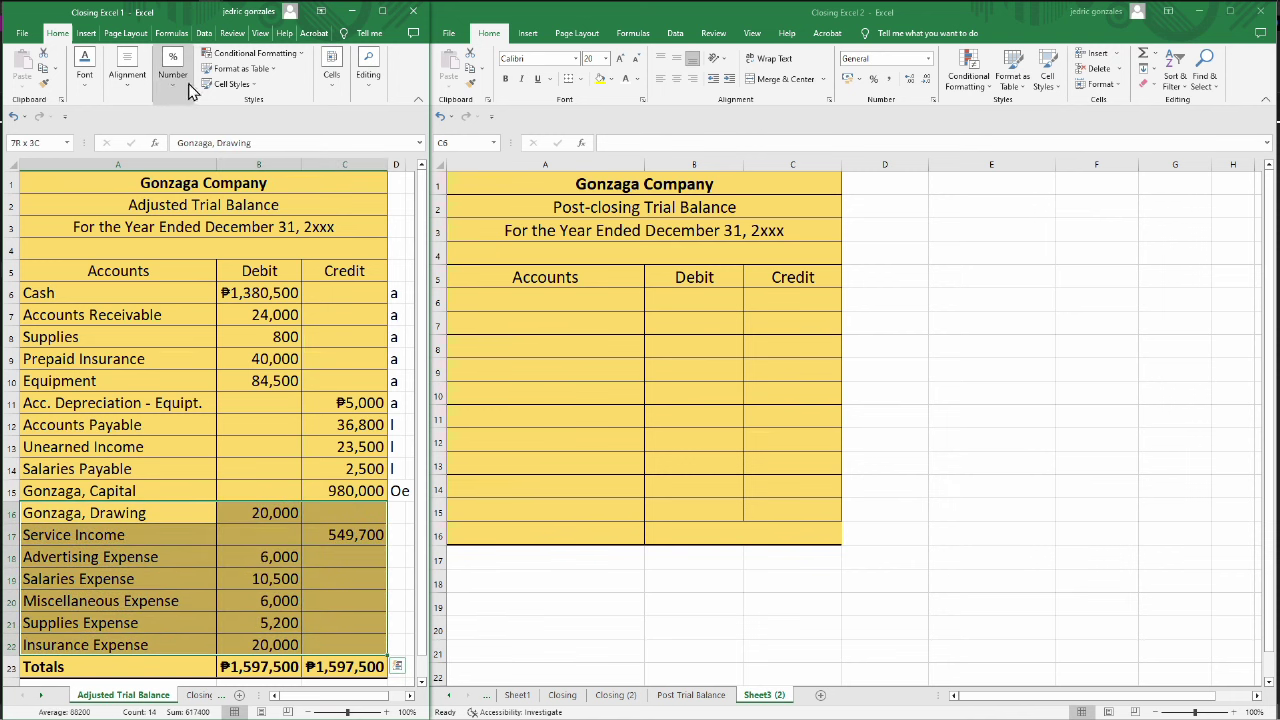
click(90, 80)
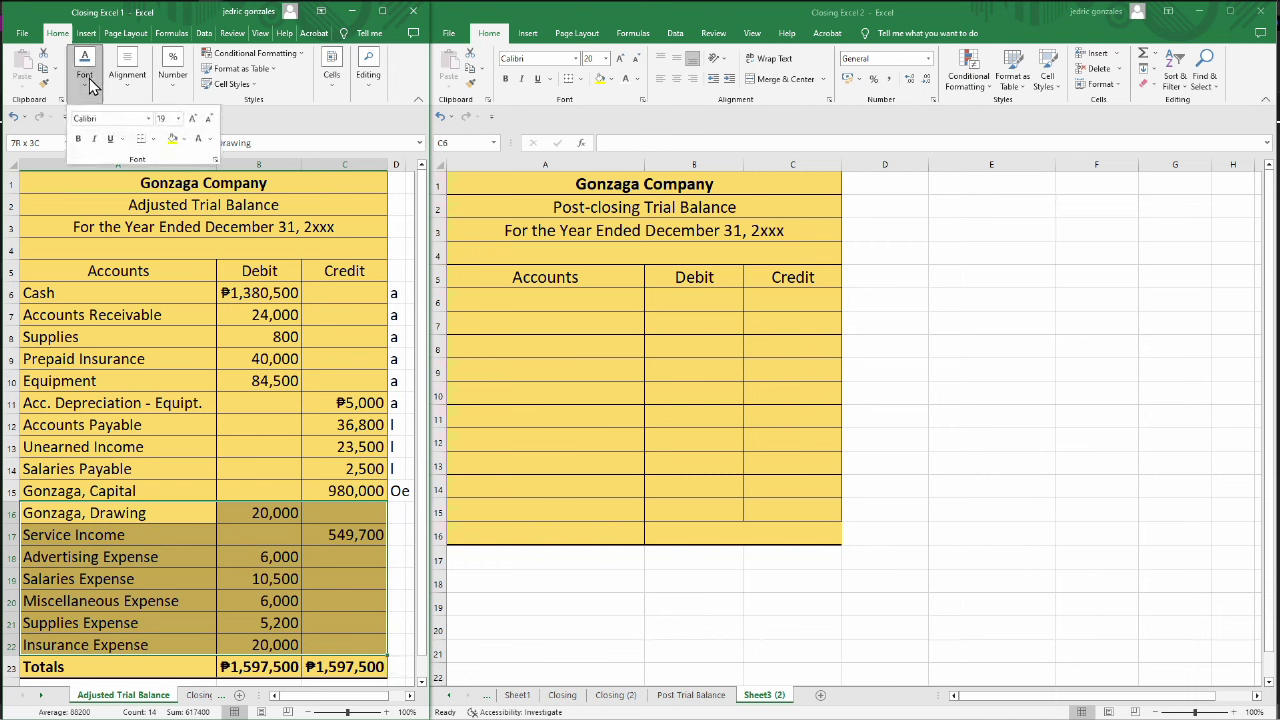
click(184, 139)
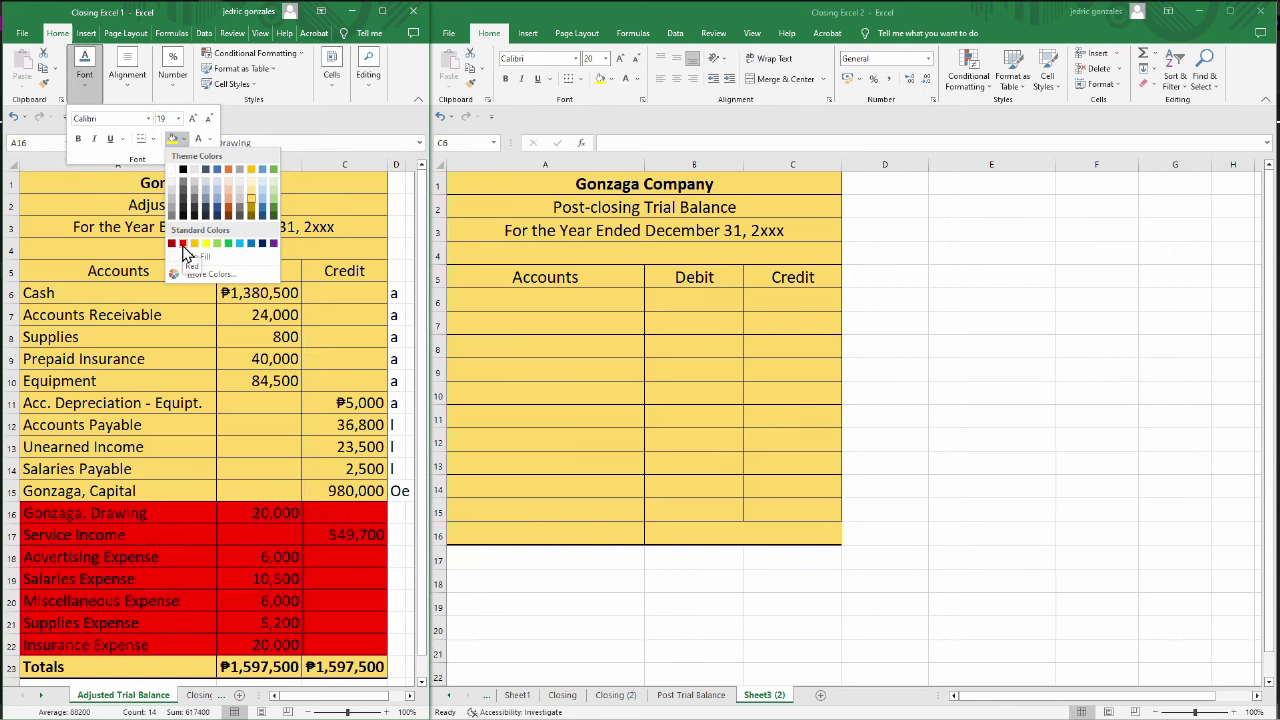
click(183, 245)
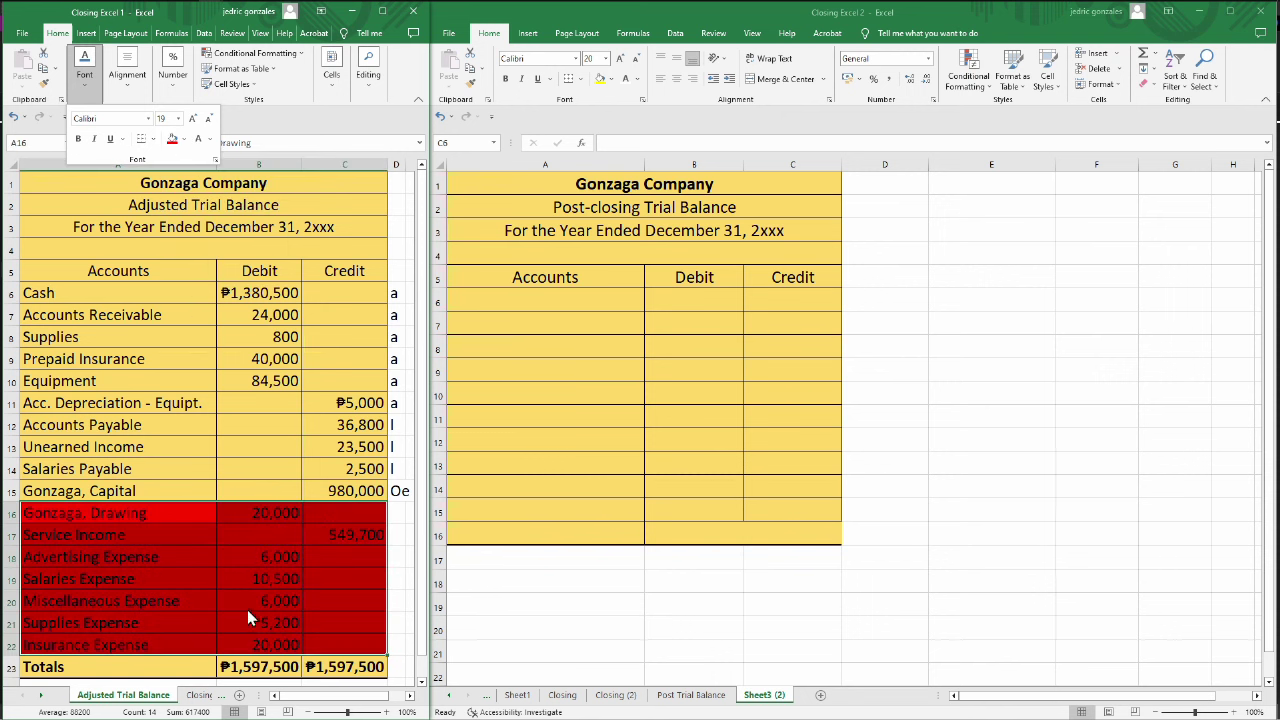
key(Escape)
click(284, 580)
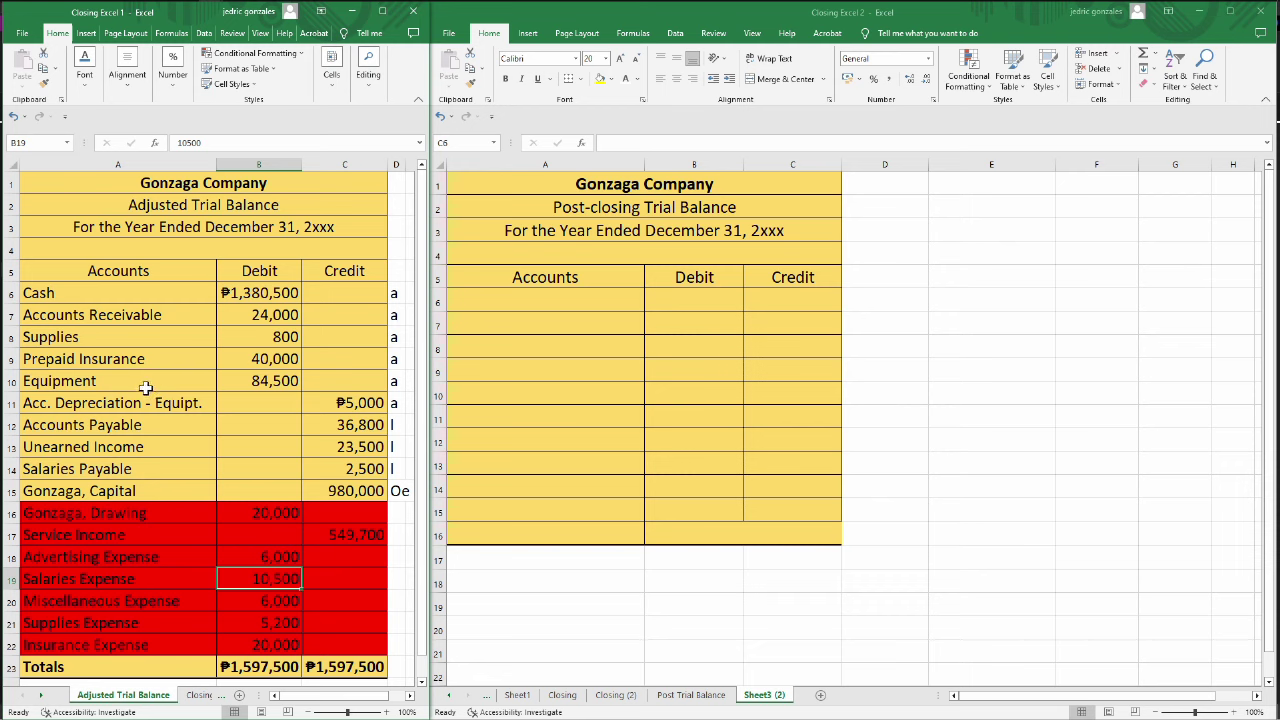
click(338, 492)
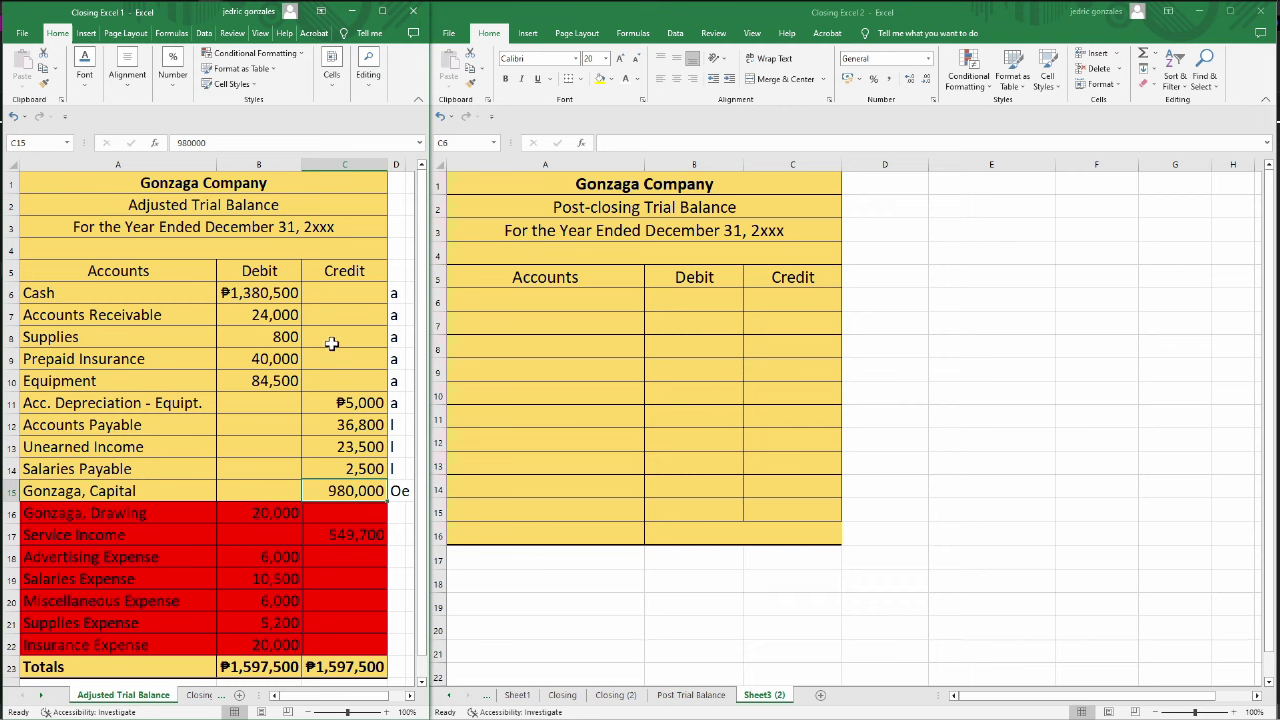
Link cells A6 and B6 of the post-closing trial balance to the Cash account name and debit amount of the Adjusted Trial Balance sheet.
click(503, 296)
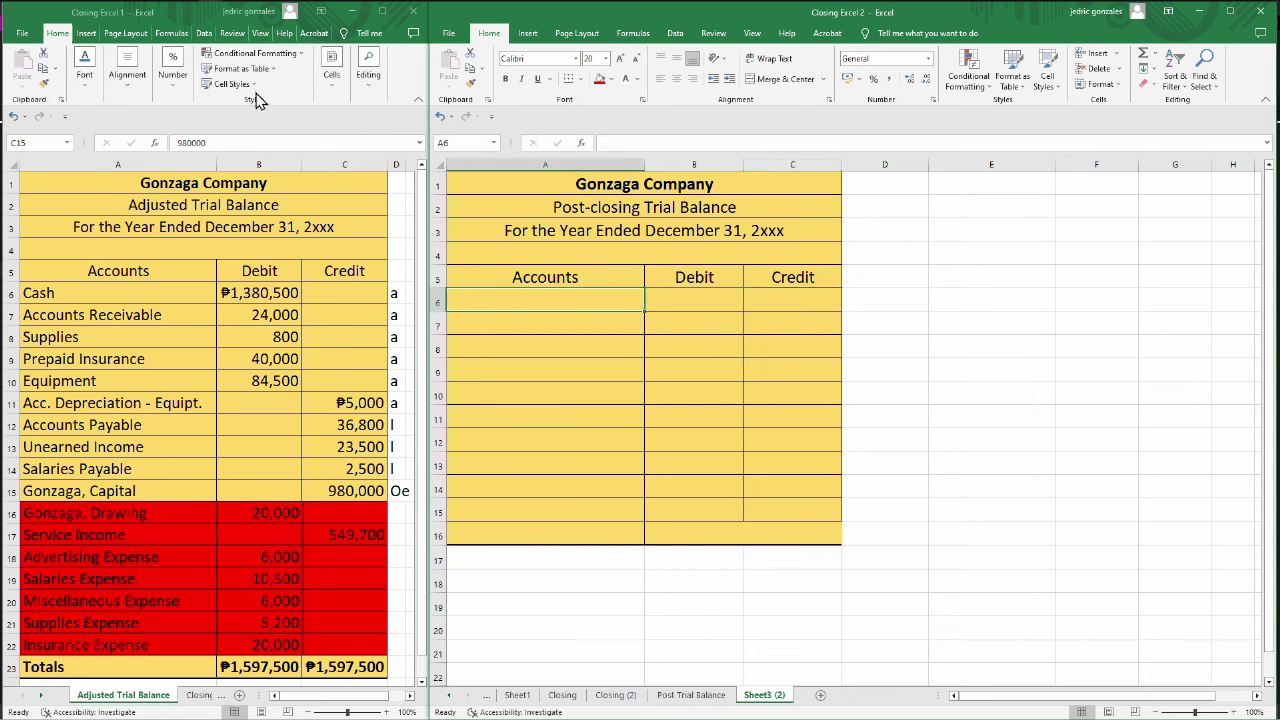
text(=)
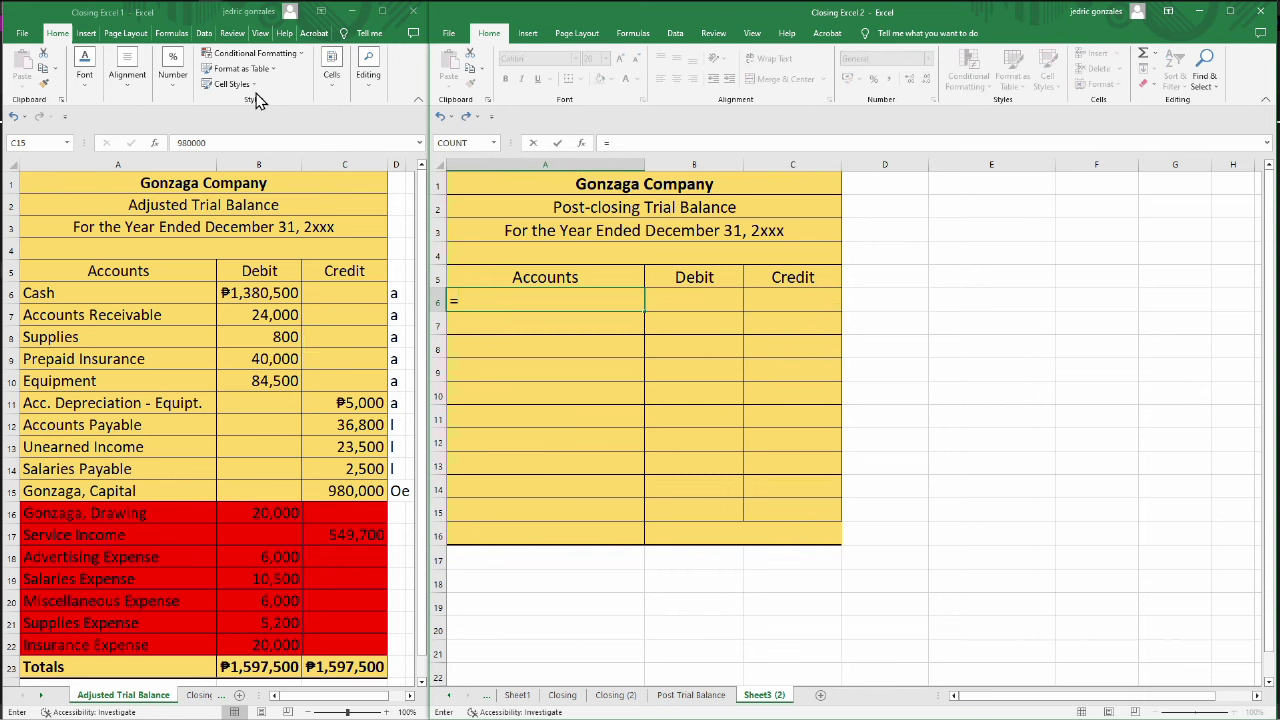
click(118, 295)
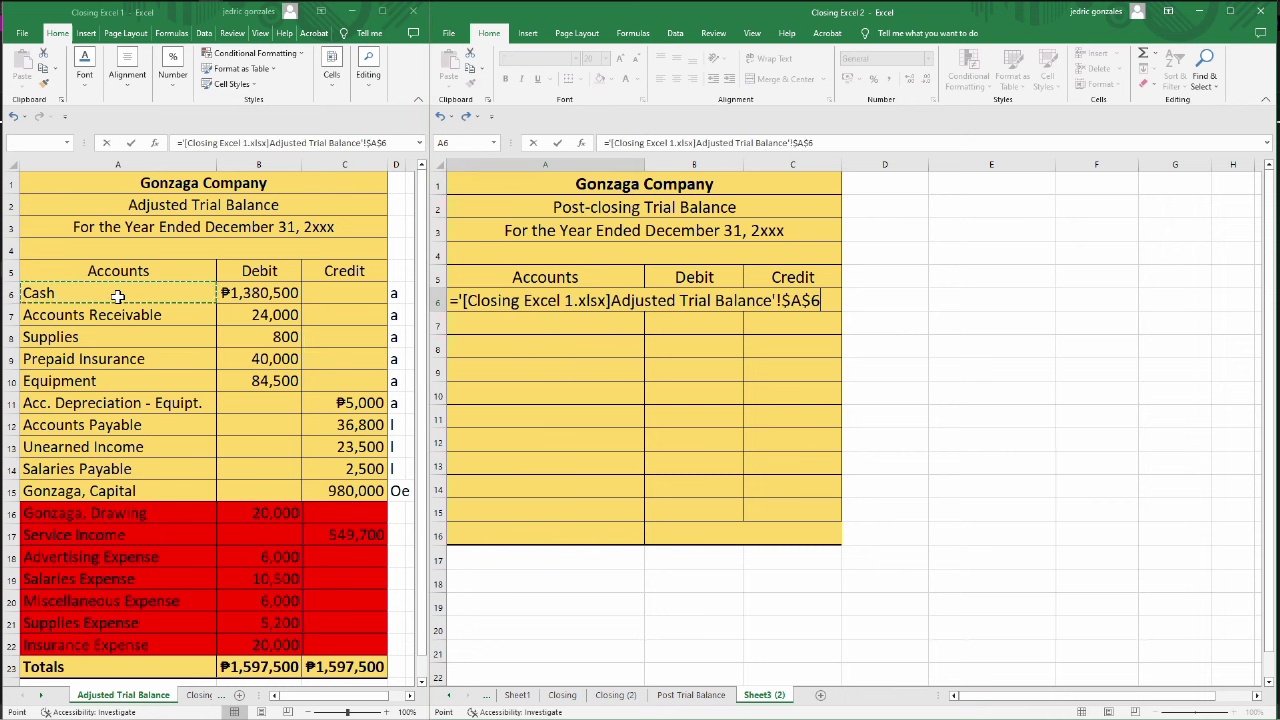
key(Return)
key(Up)
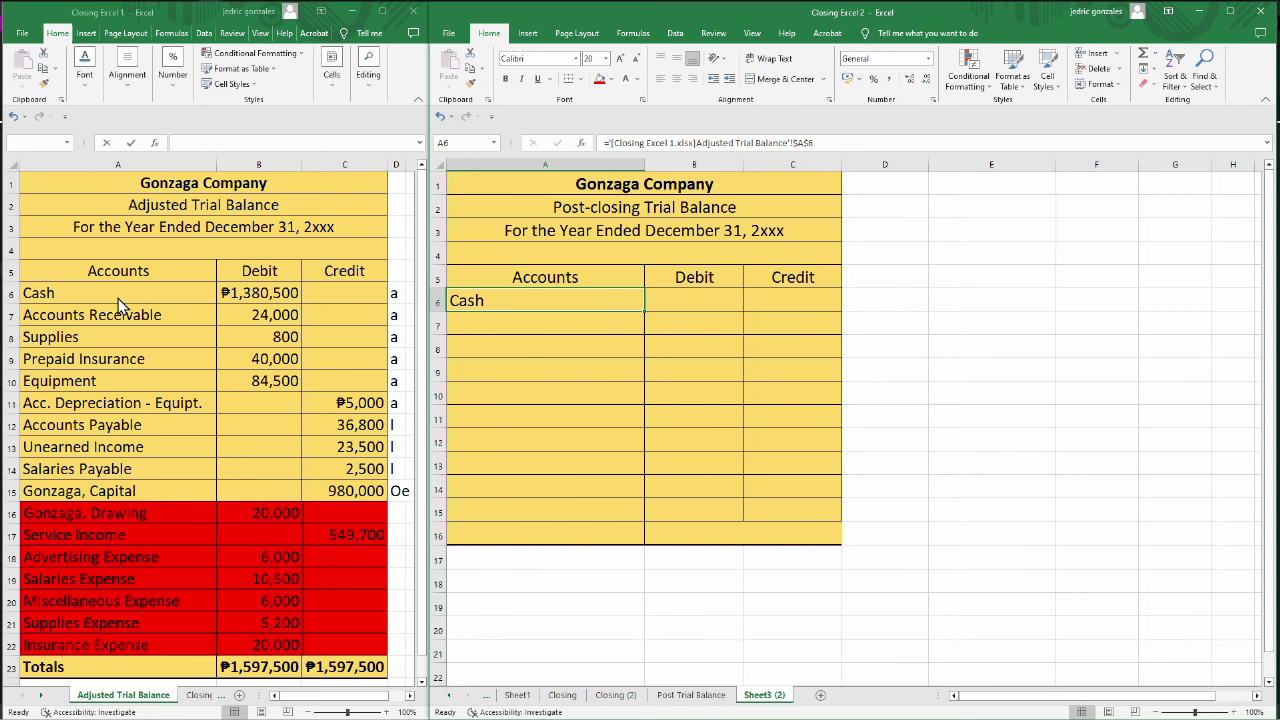
key(Right)
text(=)
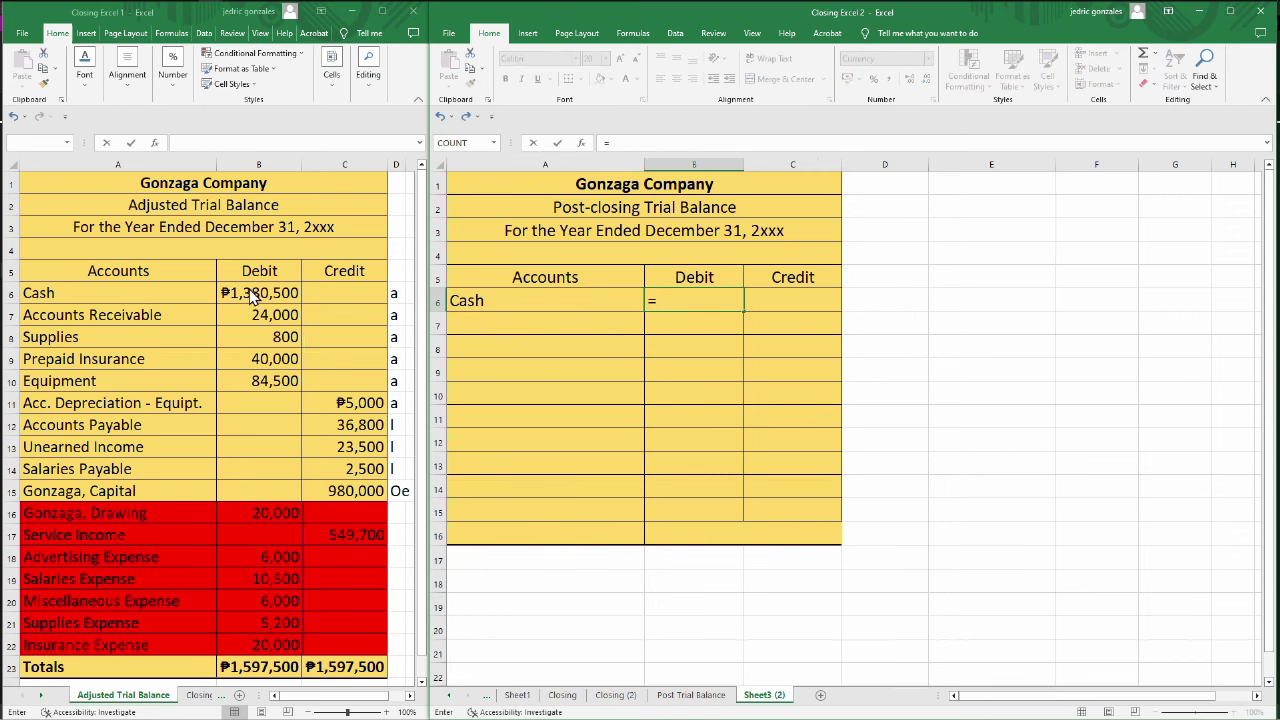
click(247, 292)
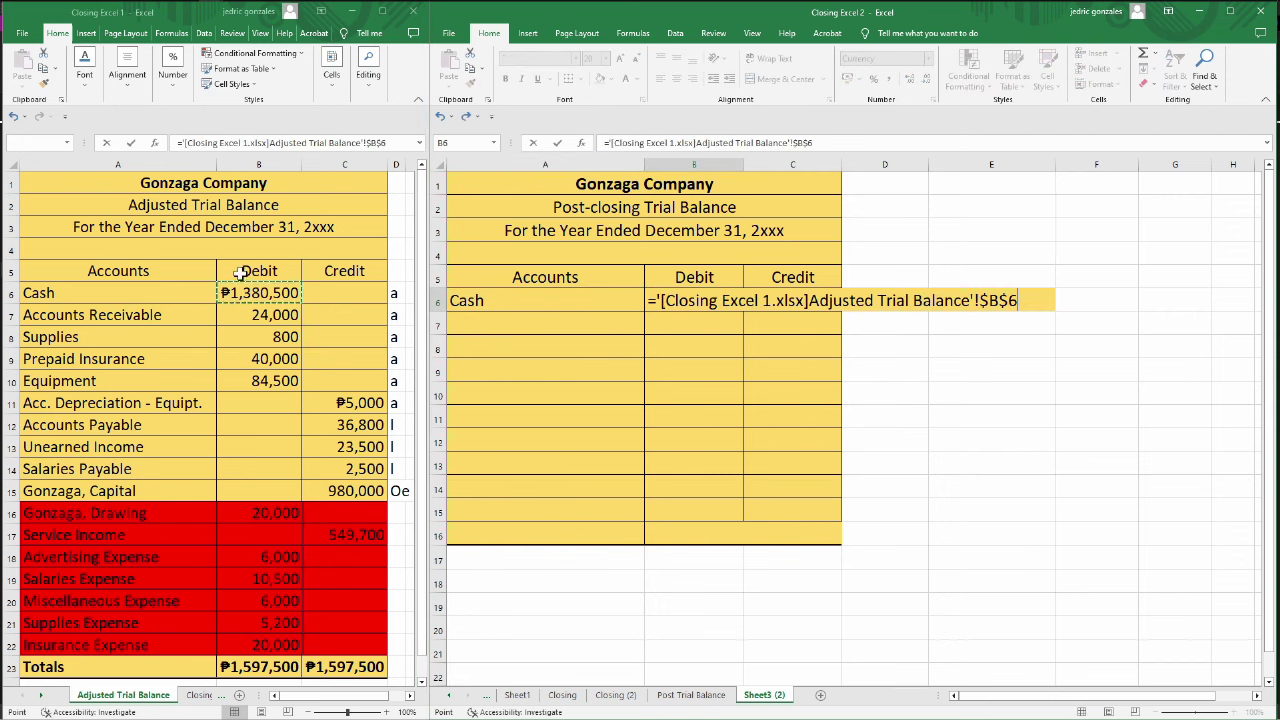
key(Return)
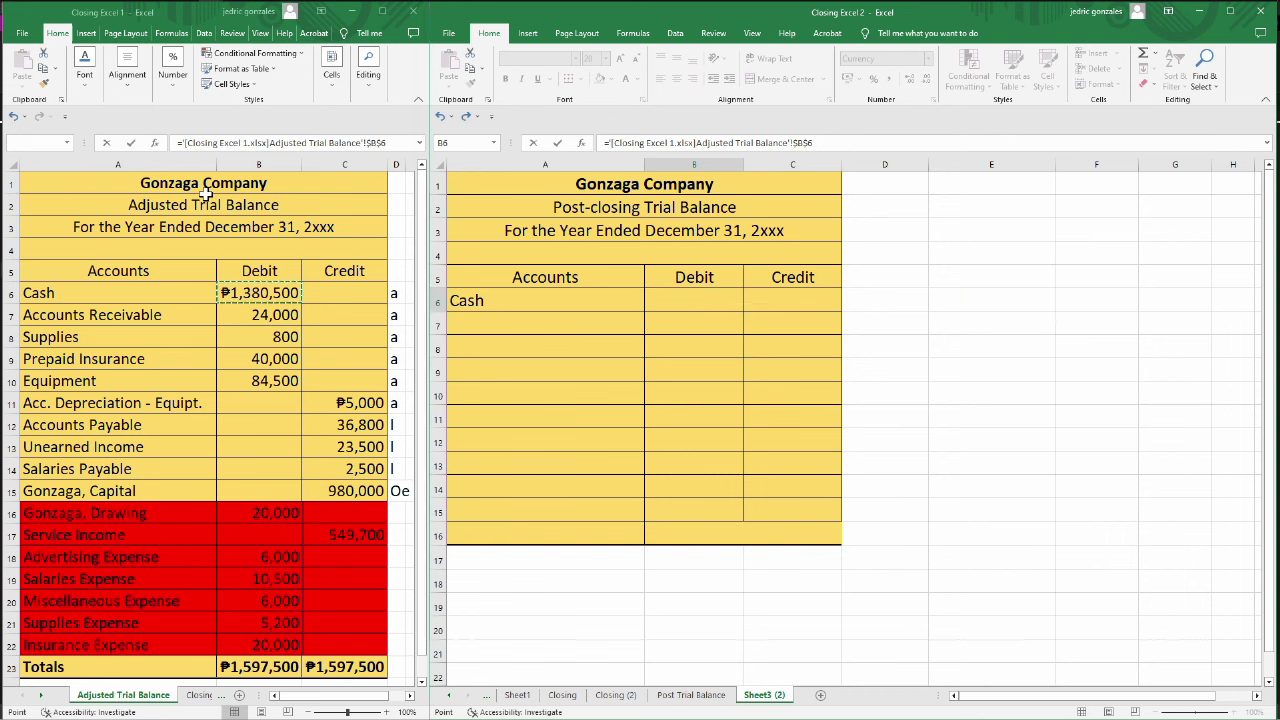
Link cells A7 and B7 to the Accounts Receivable name and debit amount of the Adjusted Trial Balance sheet.
key(Left)
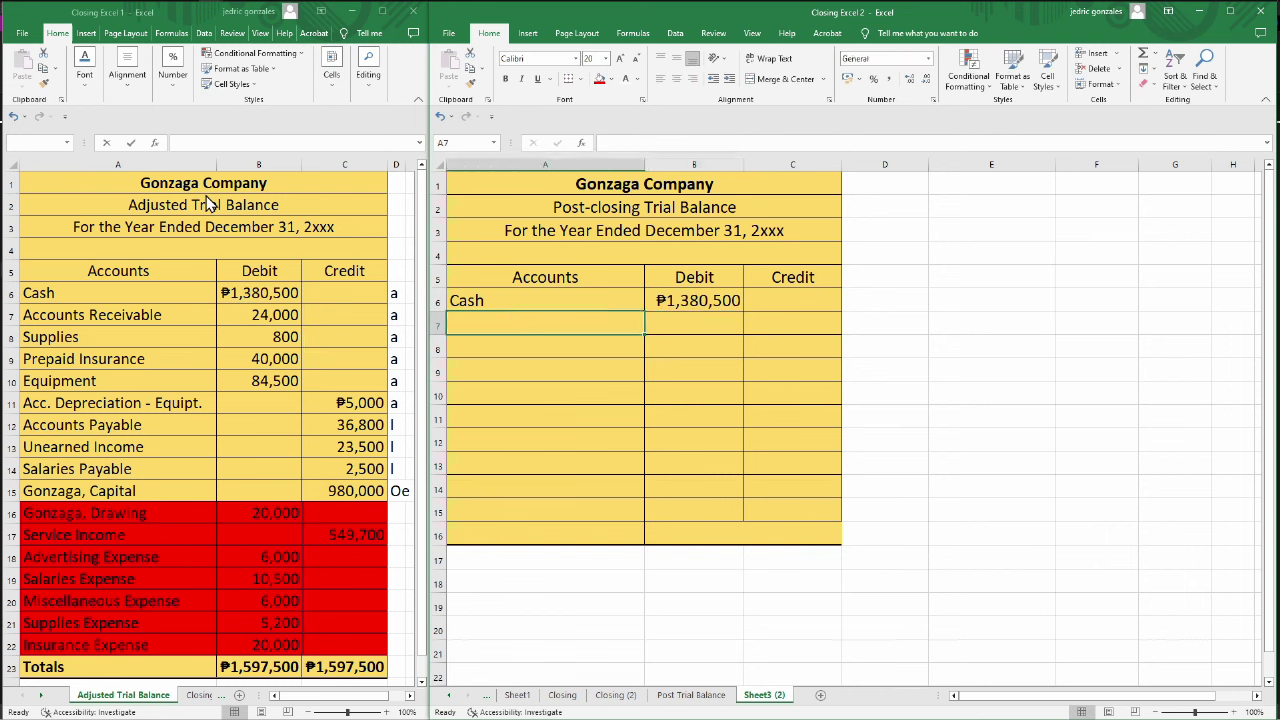
text(=)
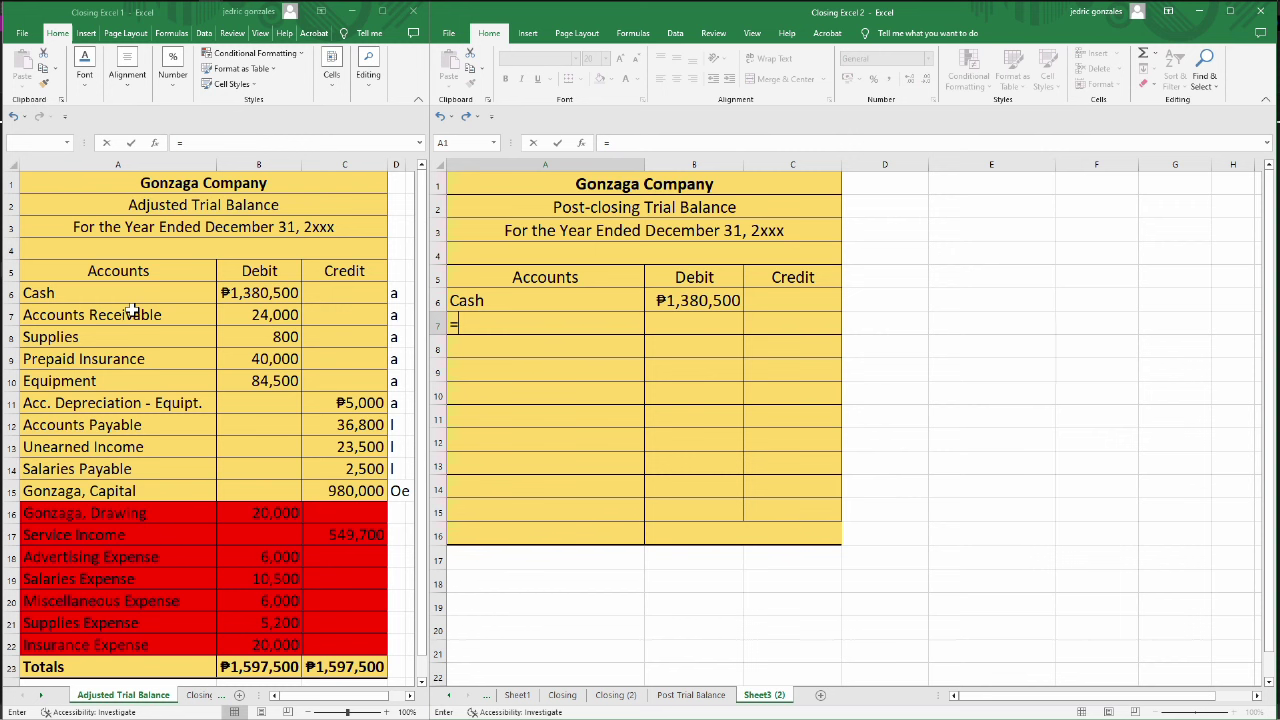
click(133, 313)
key(Return)
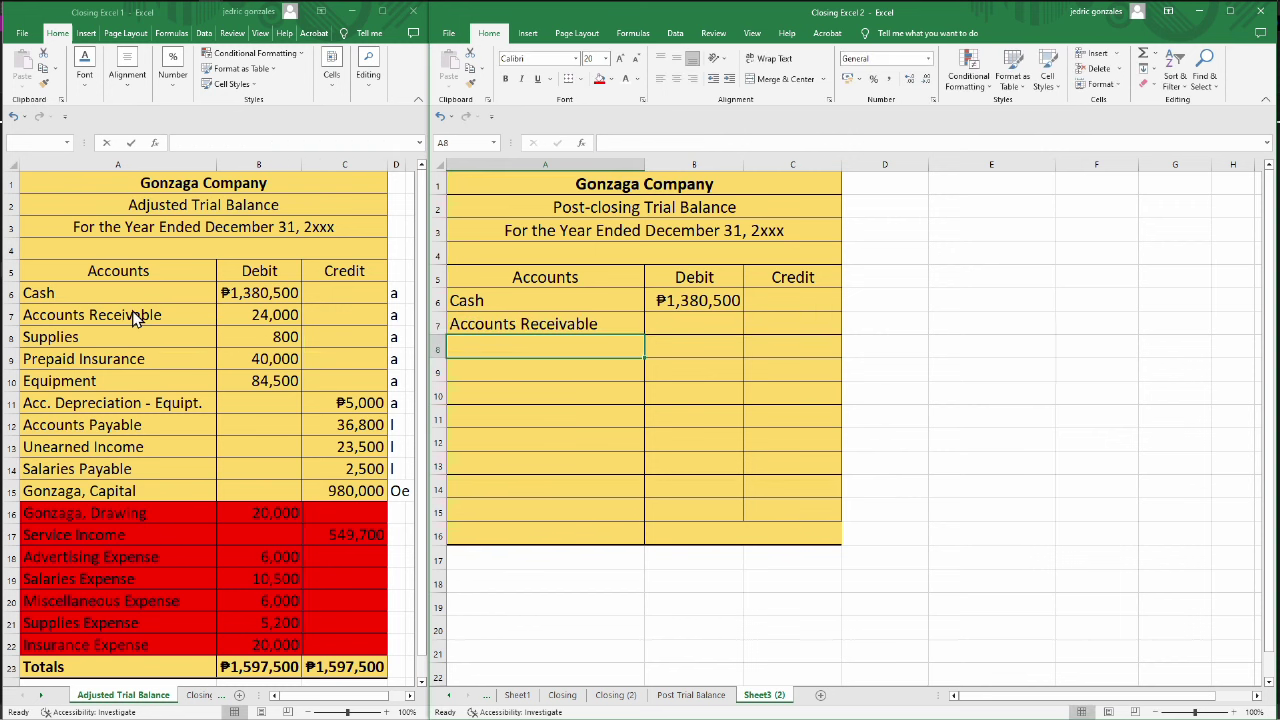
key(Up)
key(Right)
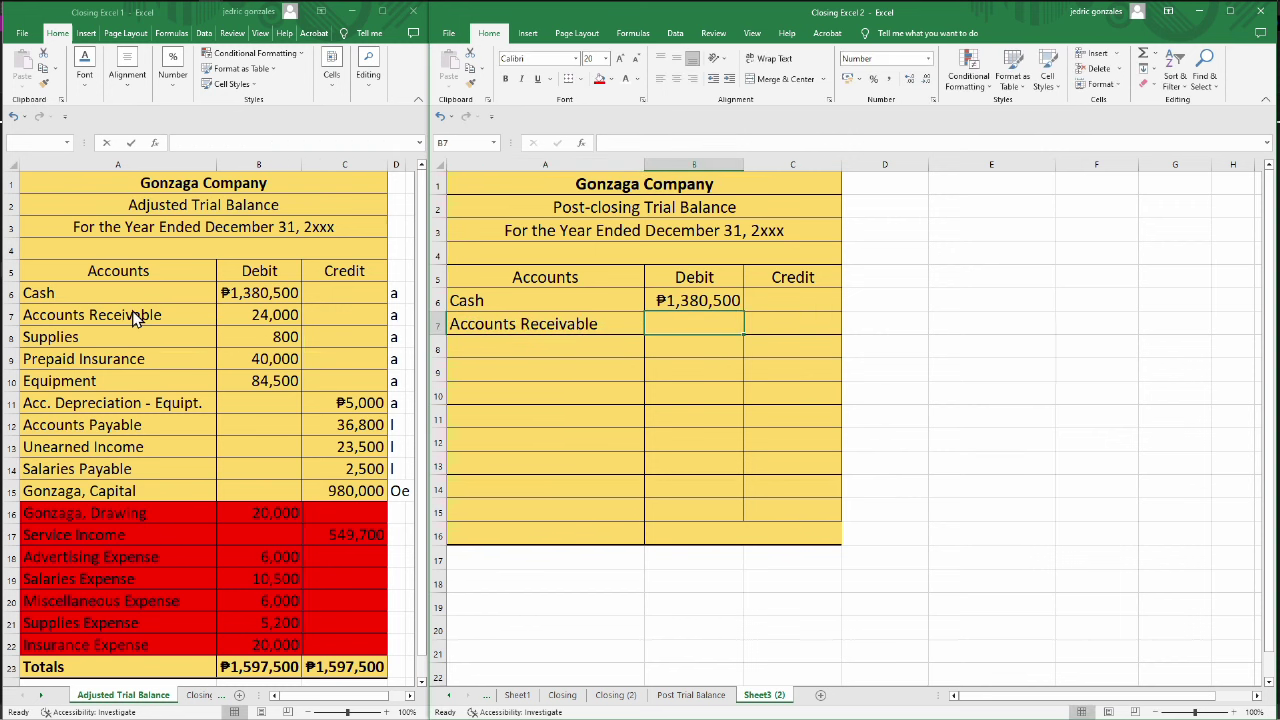
text(=)
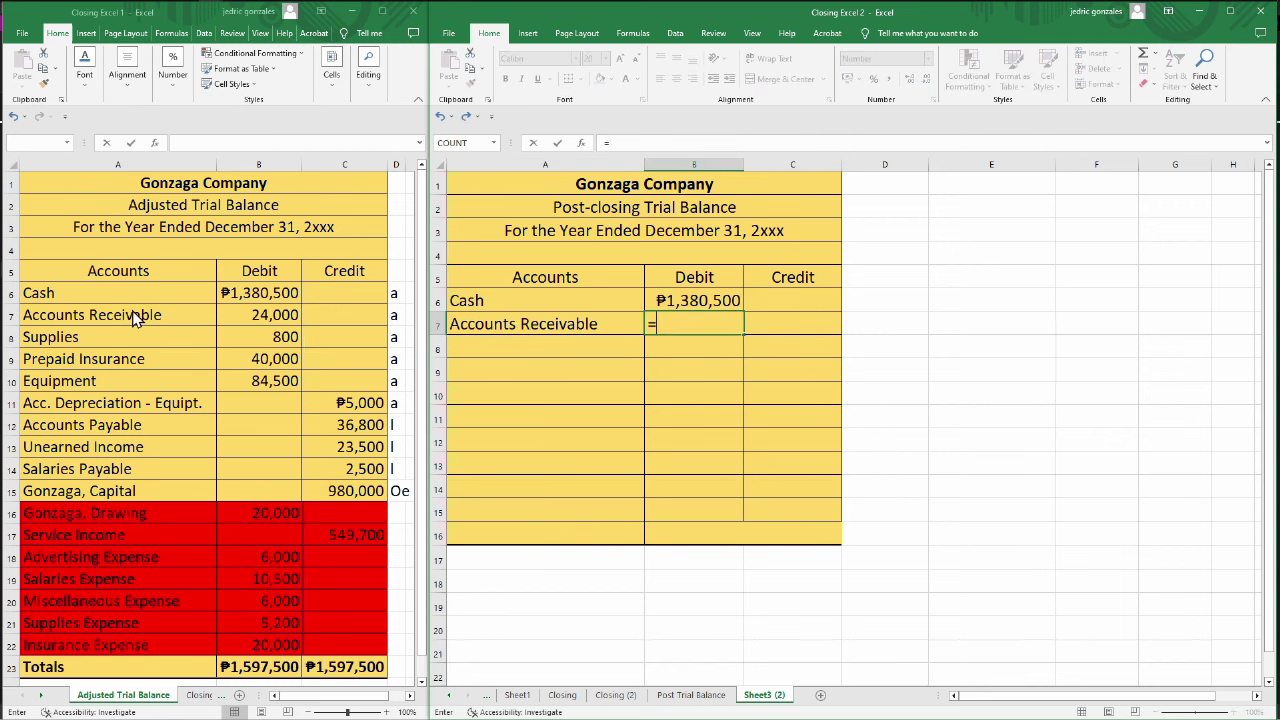
click(235, 313)
key(Return)
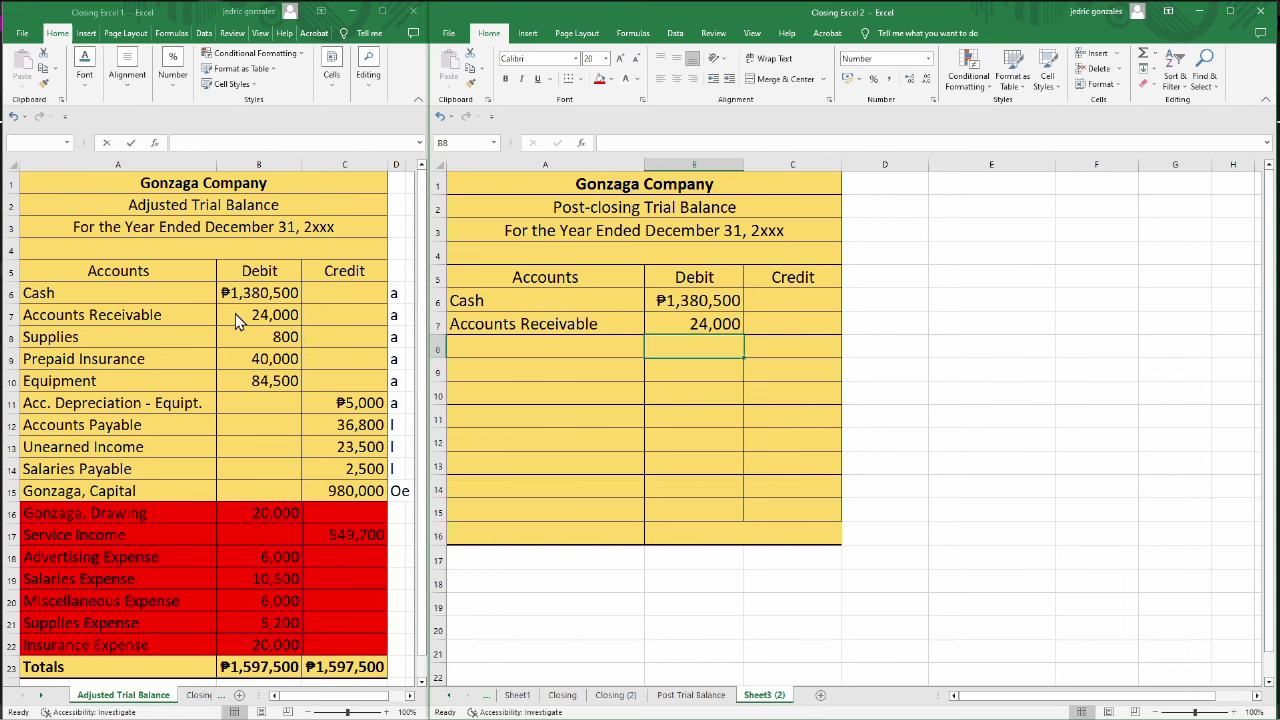
Link cells A8 and B8 of the post-closing trial balance to the Supplies name and debit amount of the Adjusted Trial Balance sheet.
click(480, 346)
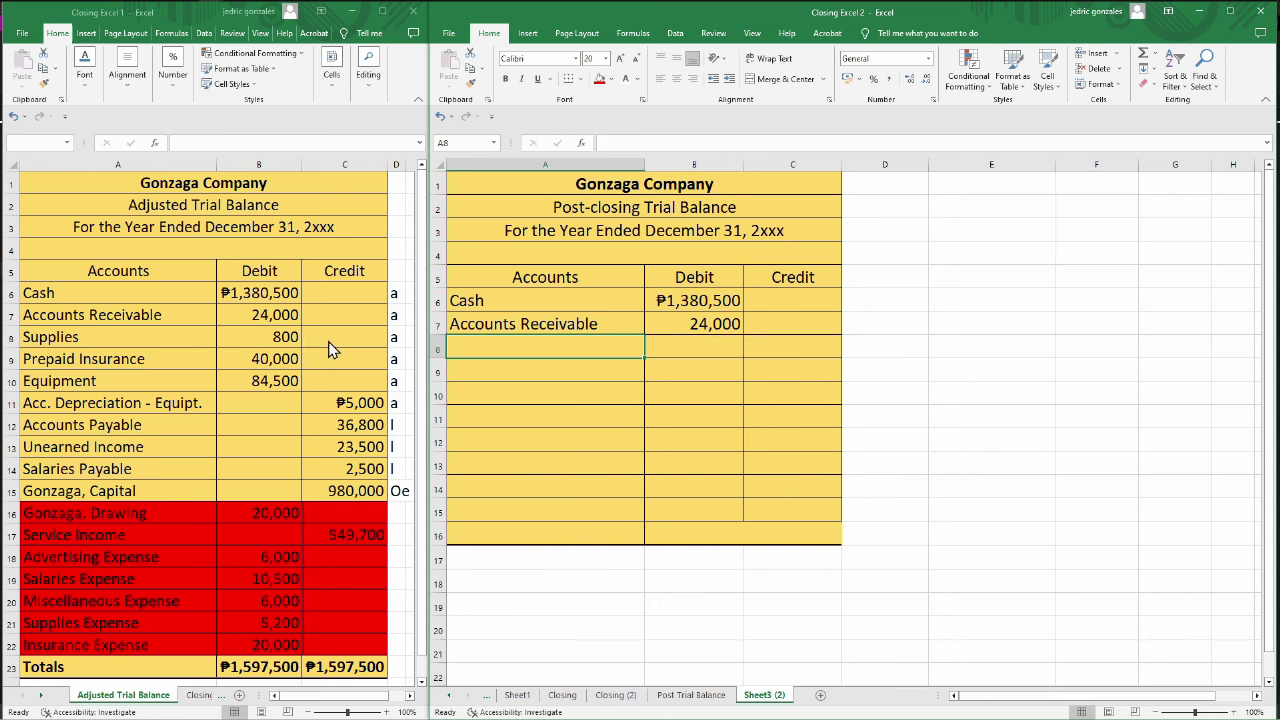
text(=)
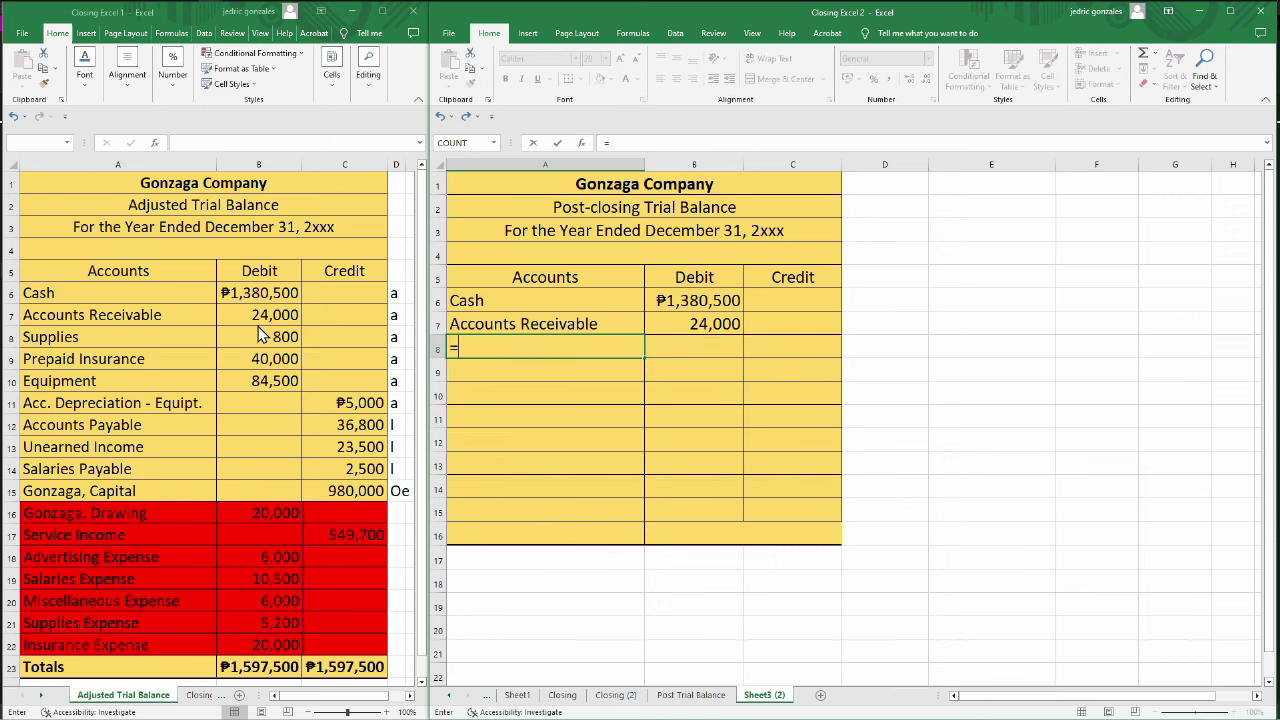
click(76, 343)
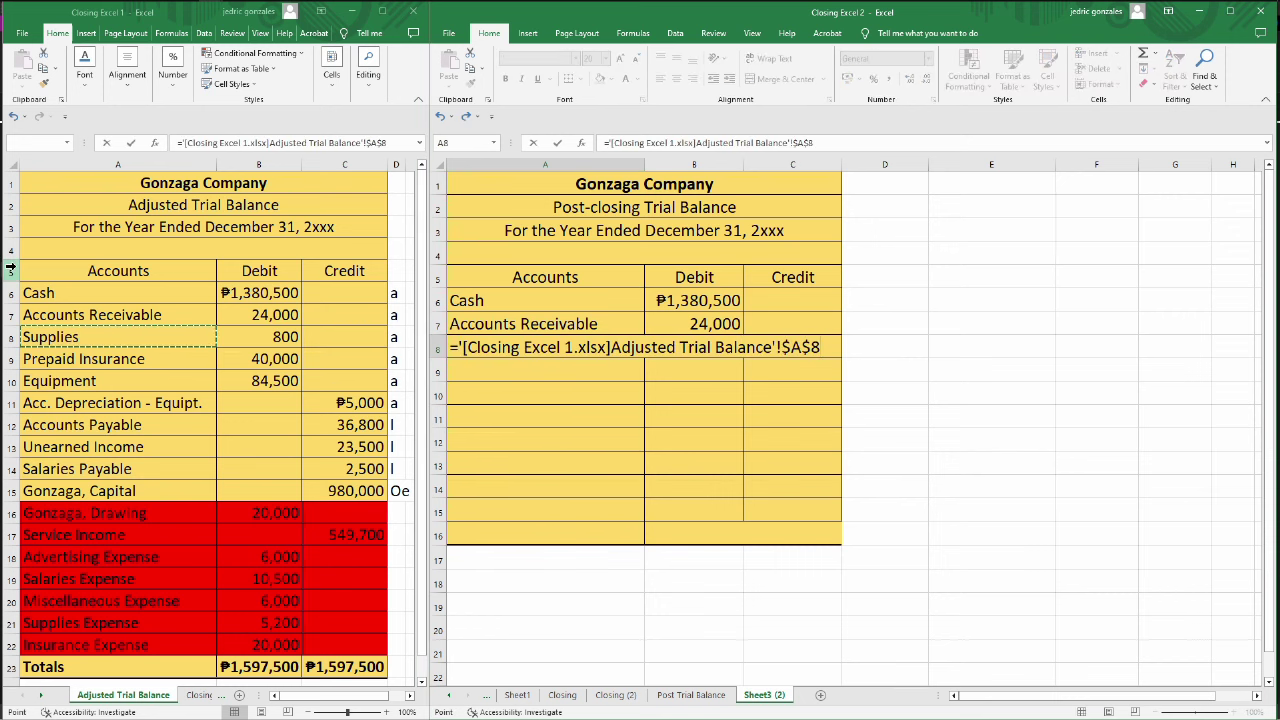
key(Return)
key(Up)
key(Right)
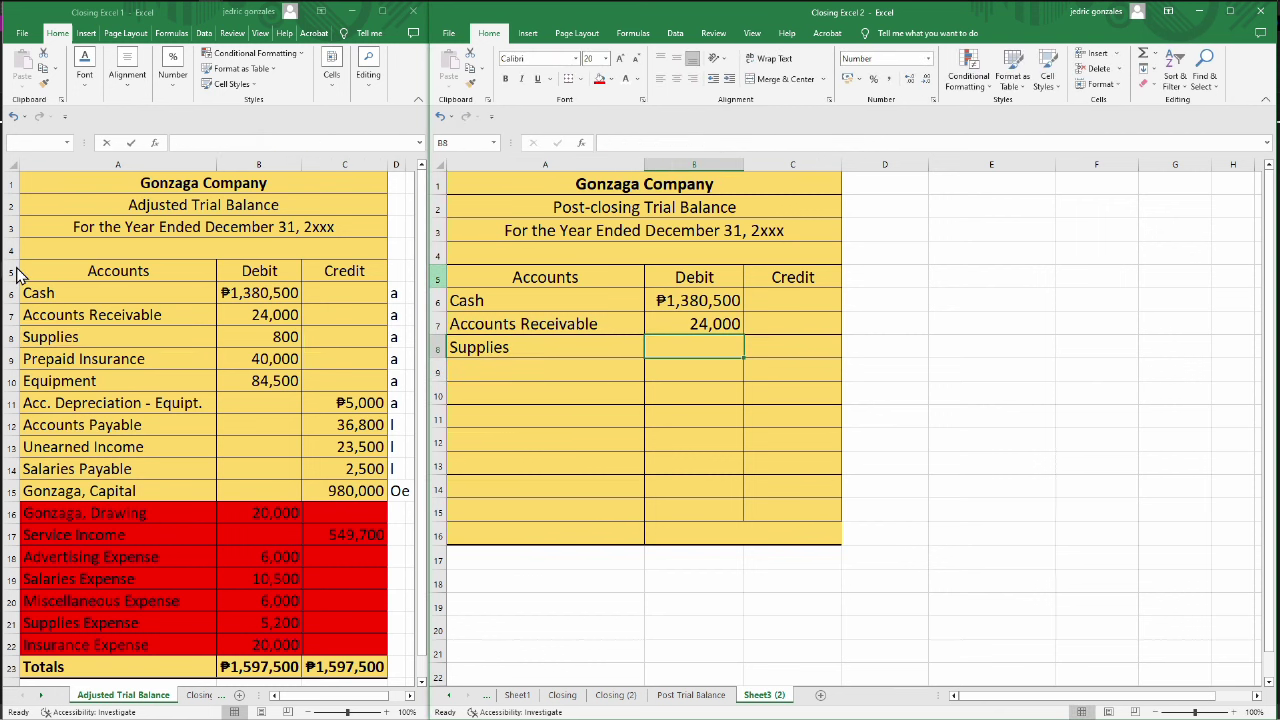
text(=)
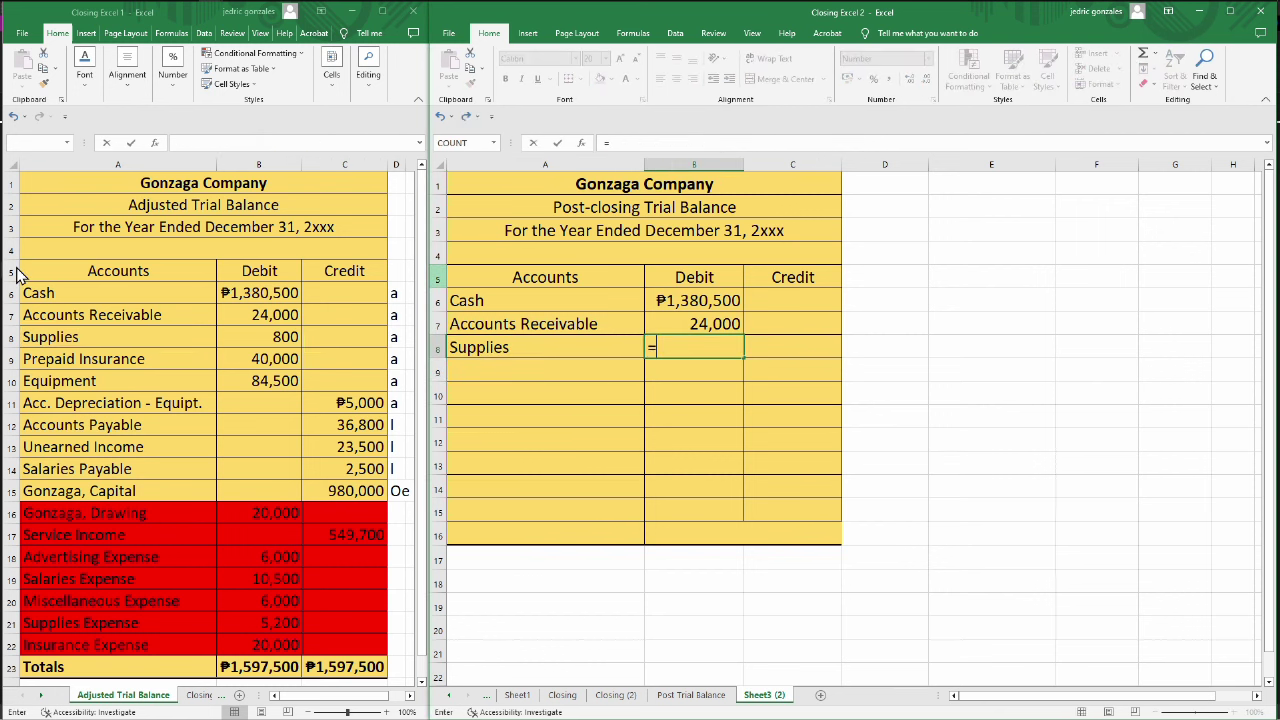
click(255, 336)
key(Return)
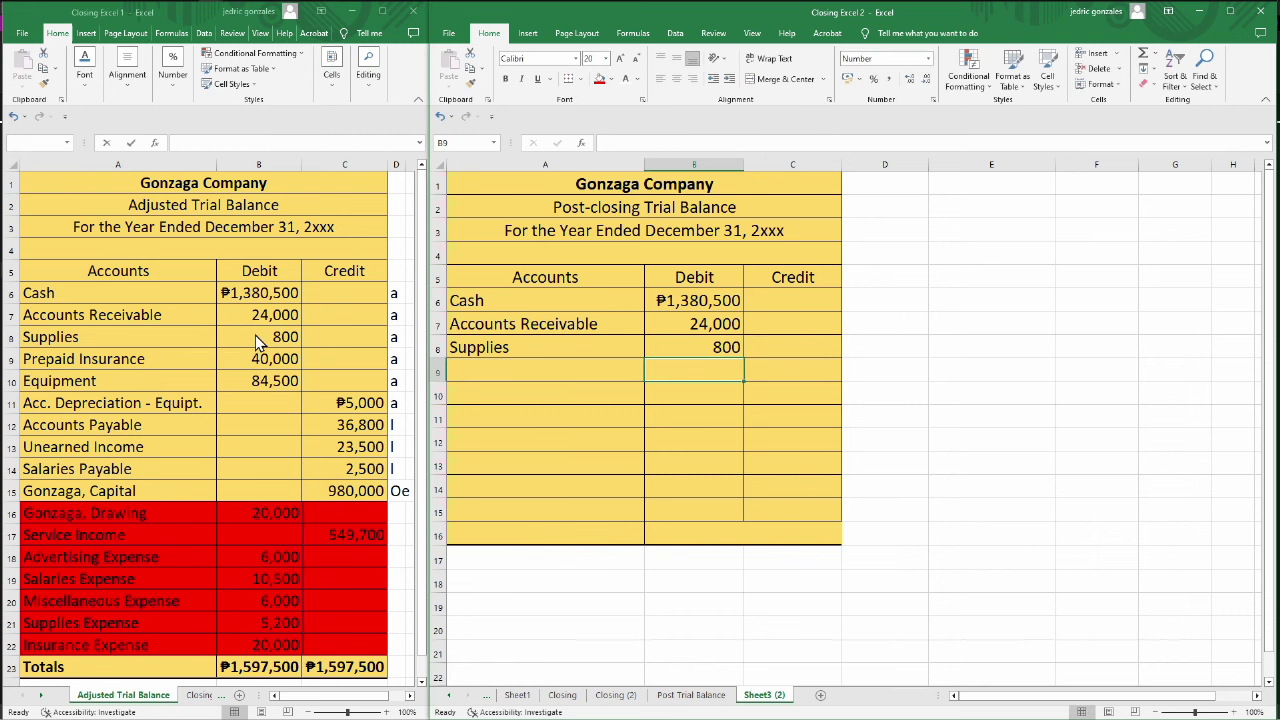
Link cells A9 and B9 to the Prepaid Insurance name and debit amount of the Adjusted Trial Balance sheet.
key(Left)
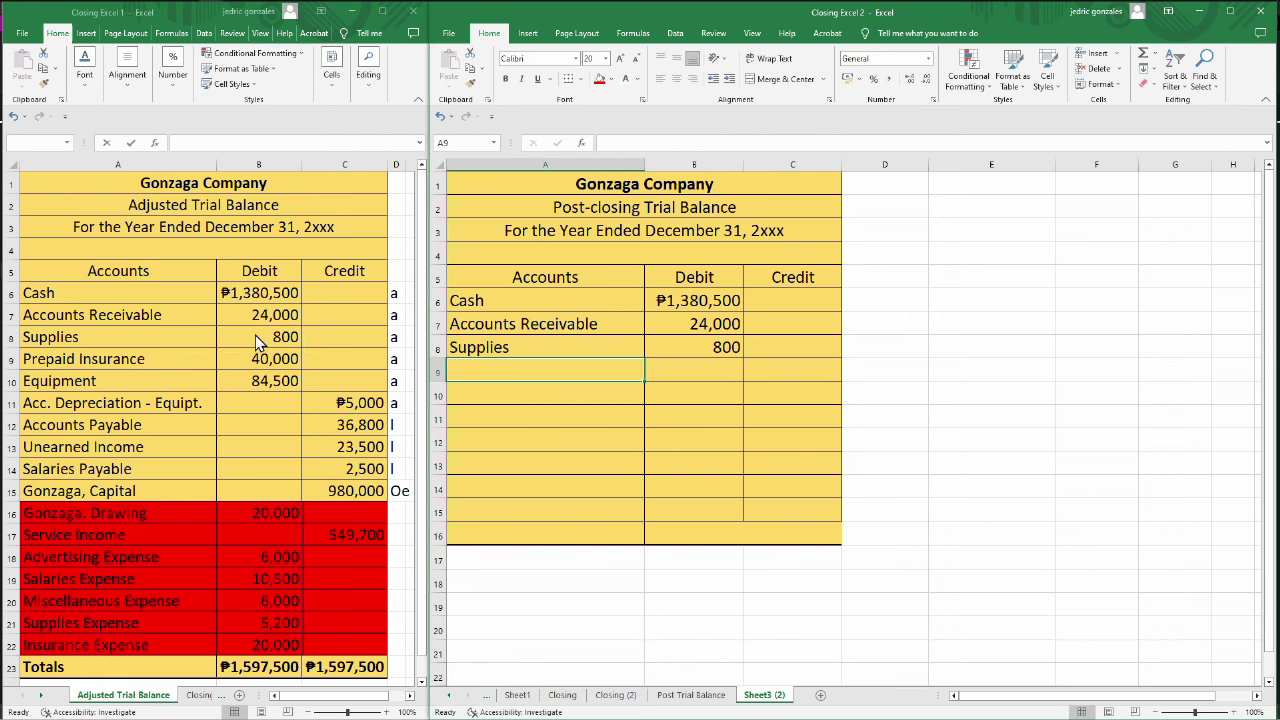
text(=)
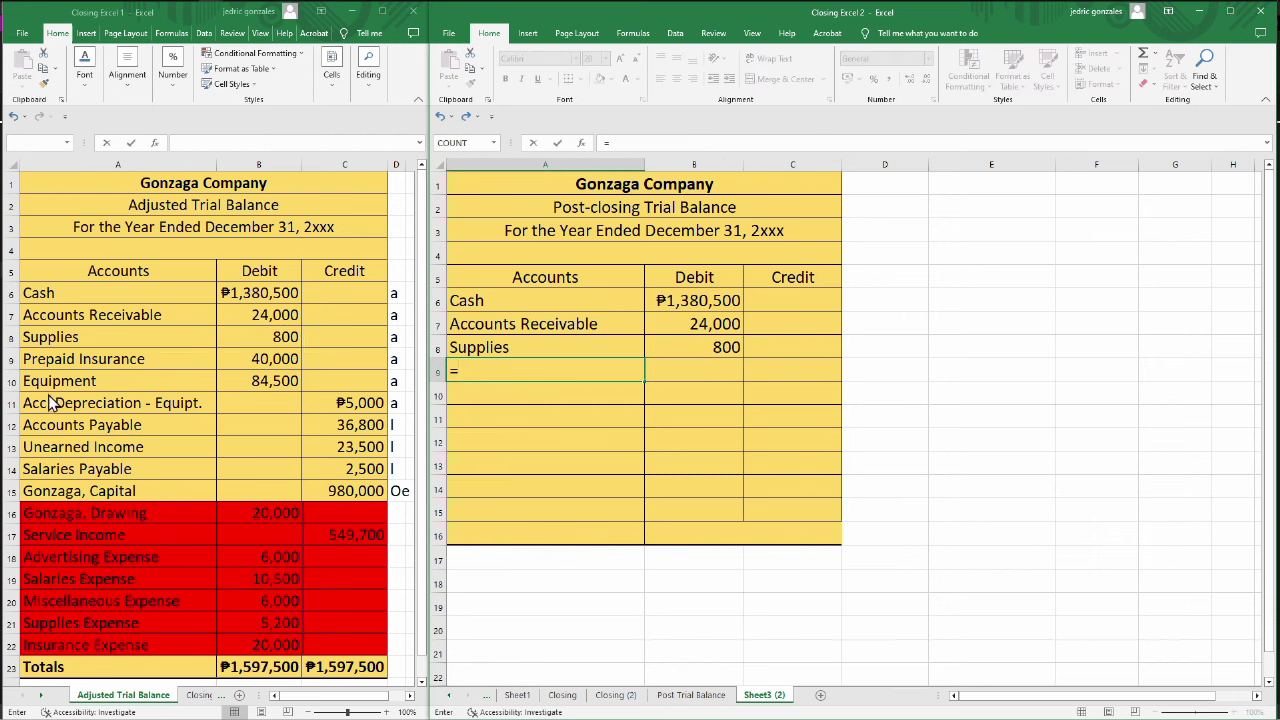
click(84, 363)
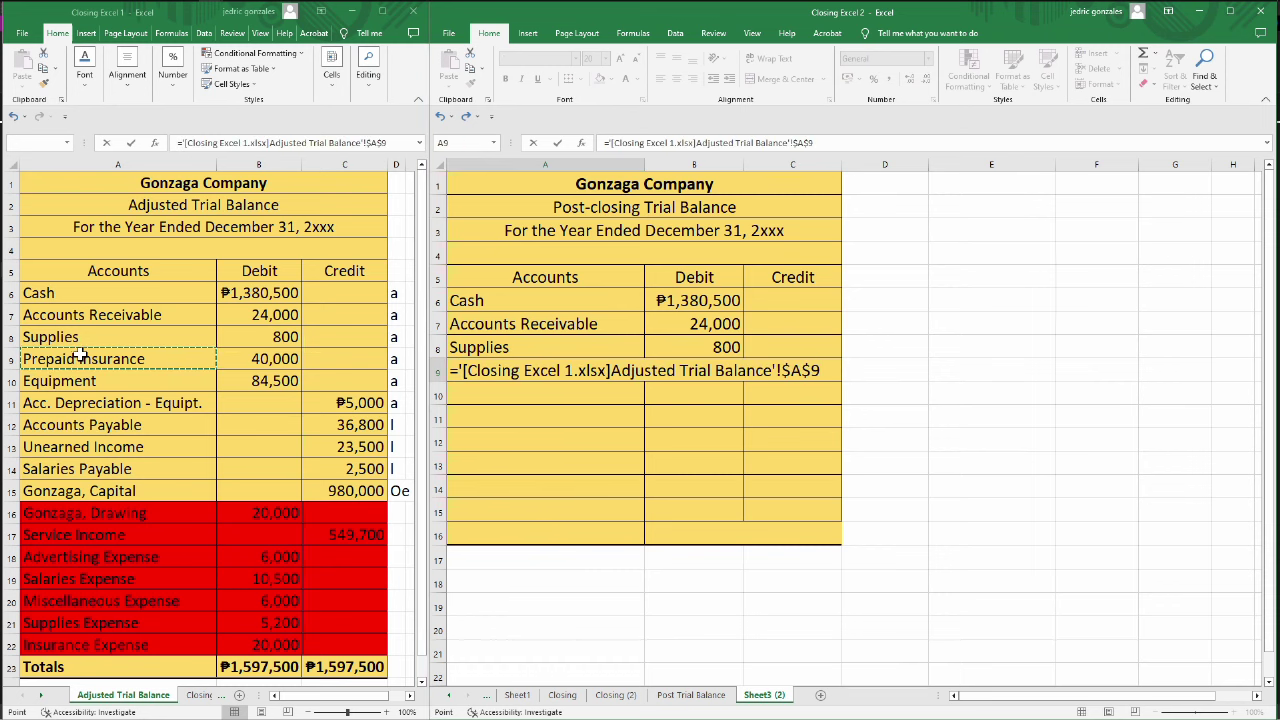
key(Return)
key(Up)
key(Right)
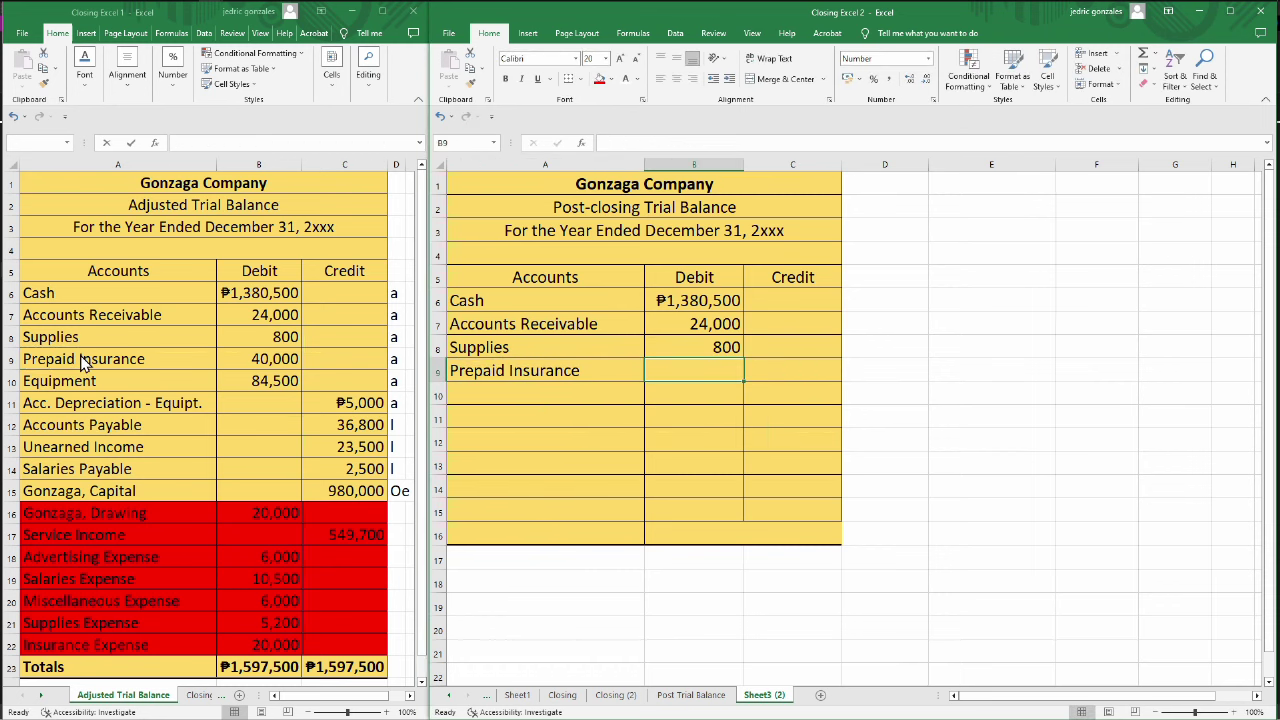
text(=)
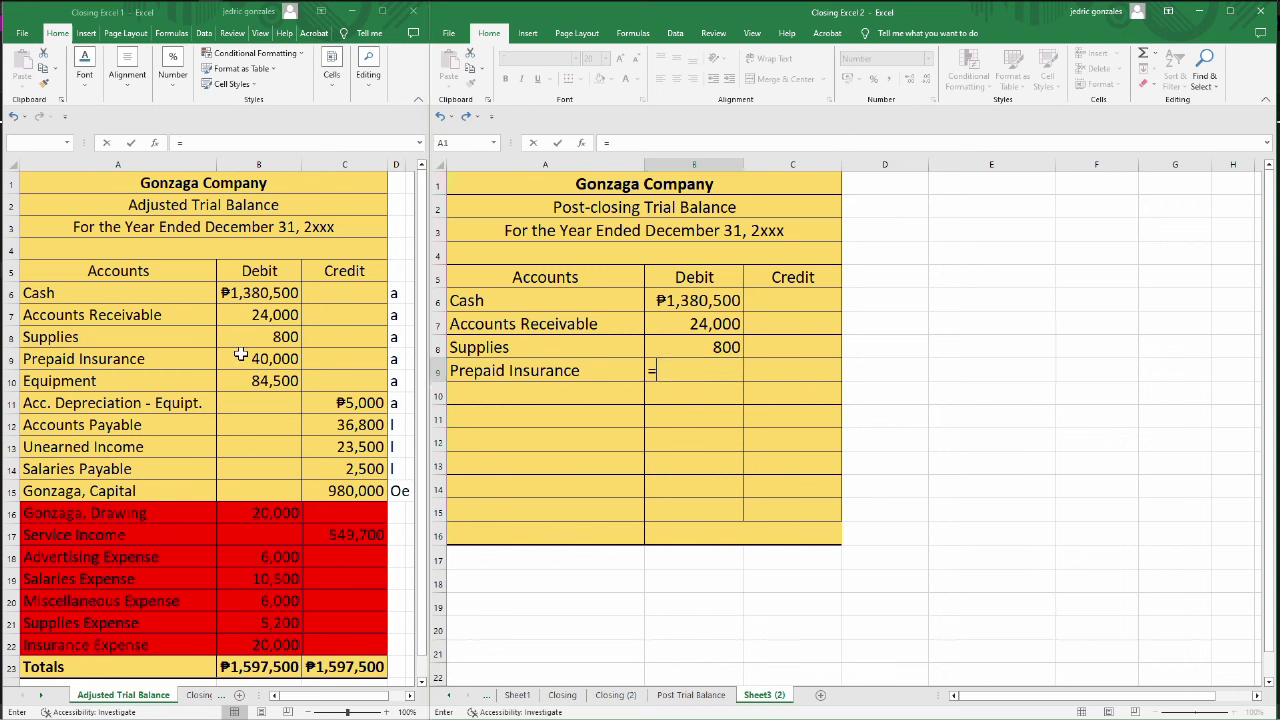
click(241, 360)
key(Return)
Link cells A10 and B10 to the Equipment name and debit amount of the Adjusted Trial Balance sheet.
key(Left)
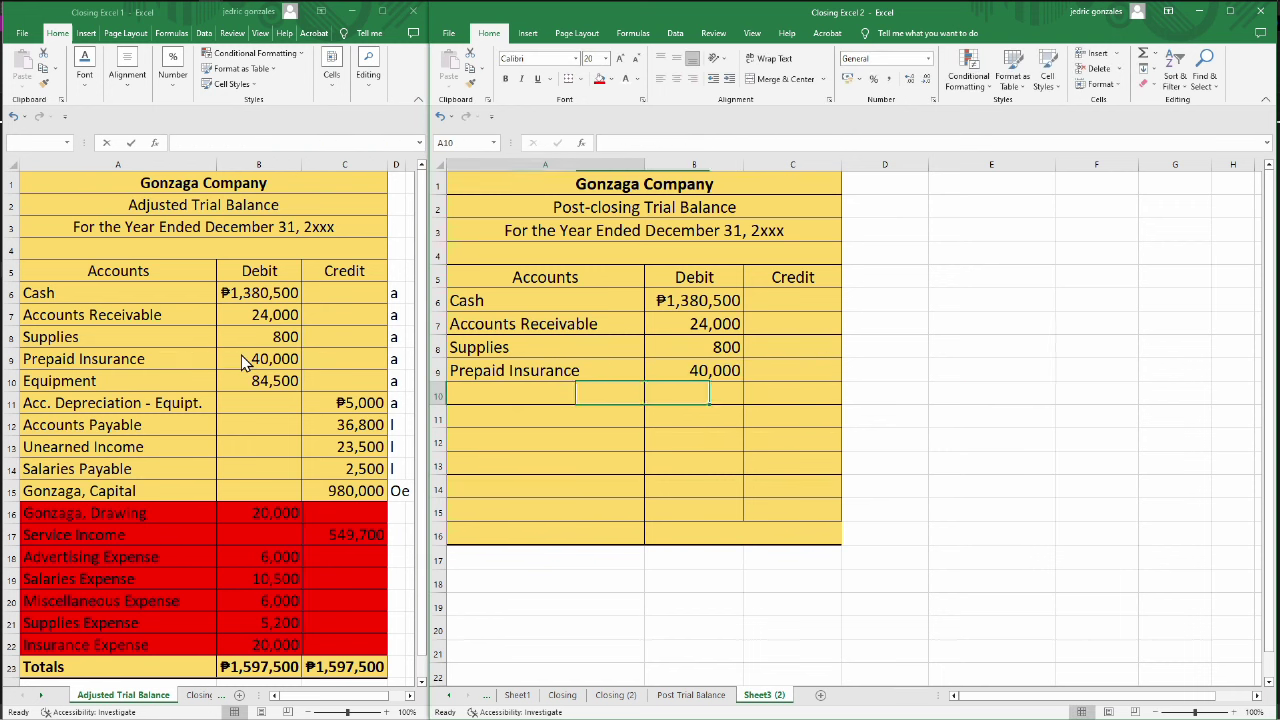
text(=)
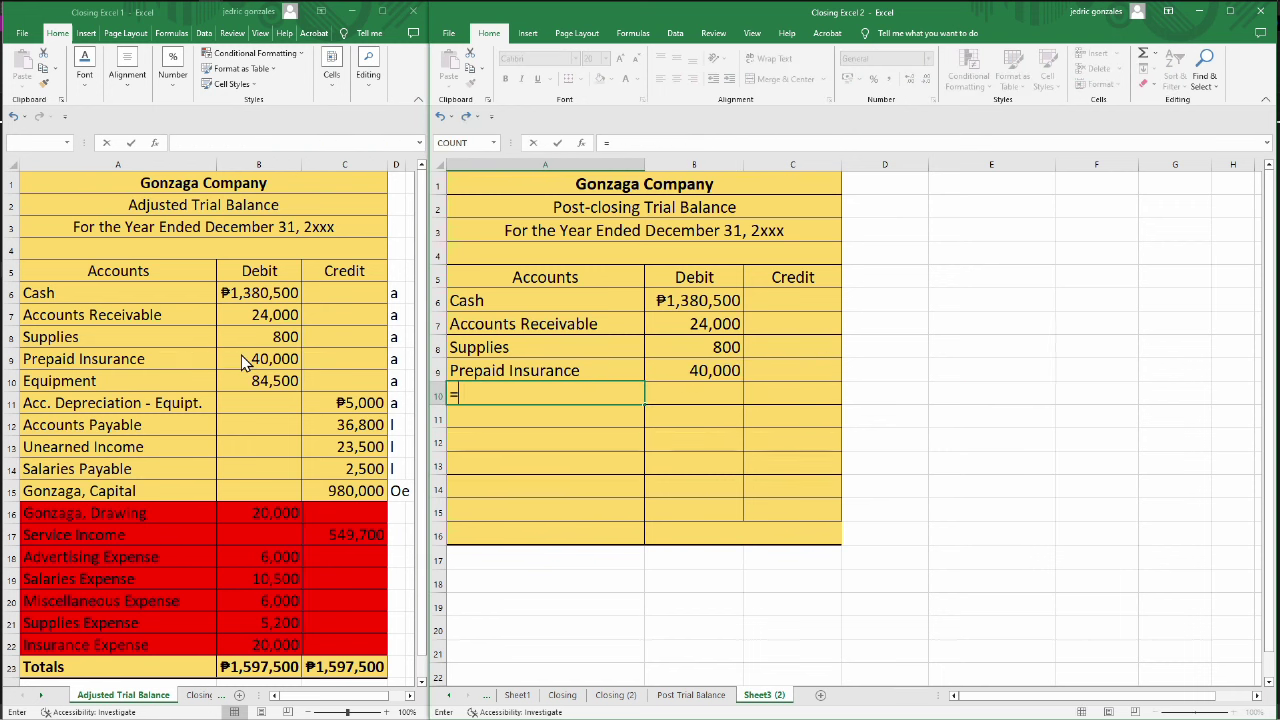
click(170, 384)
key(Return)
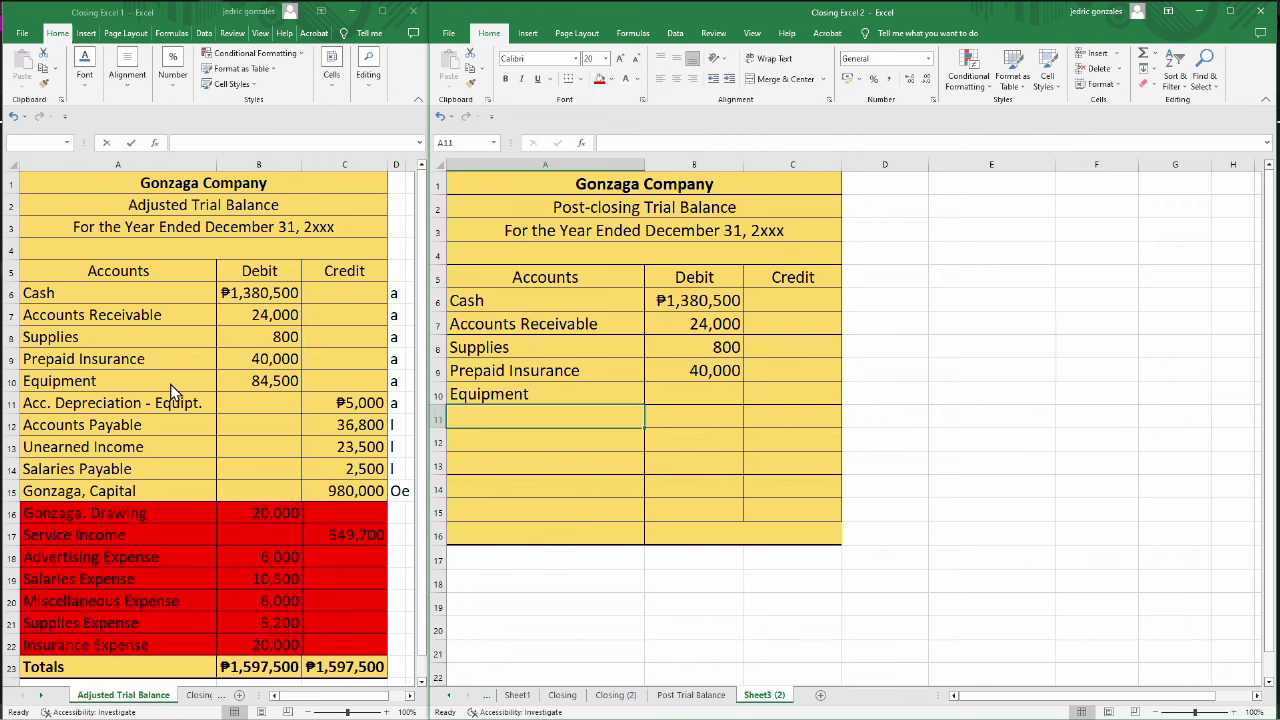
key(Up)
key(Right)
text(=)
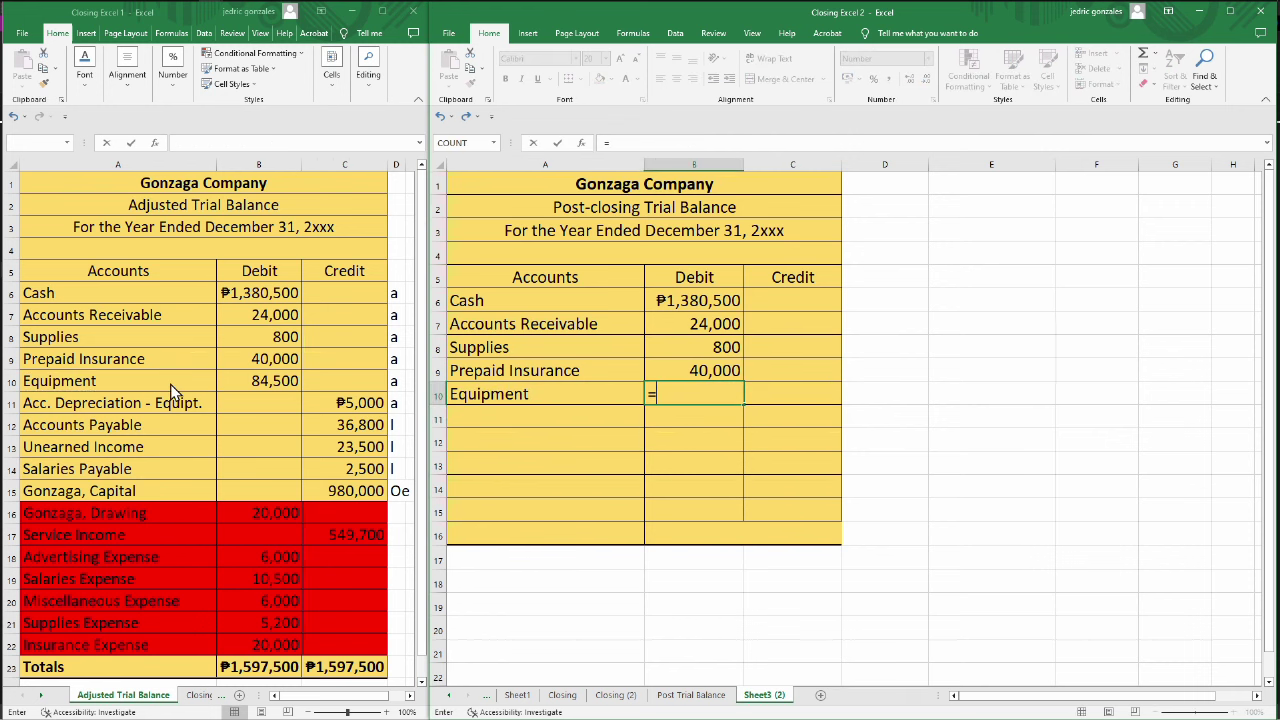
click(220, 382)
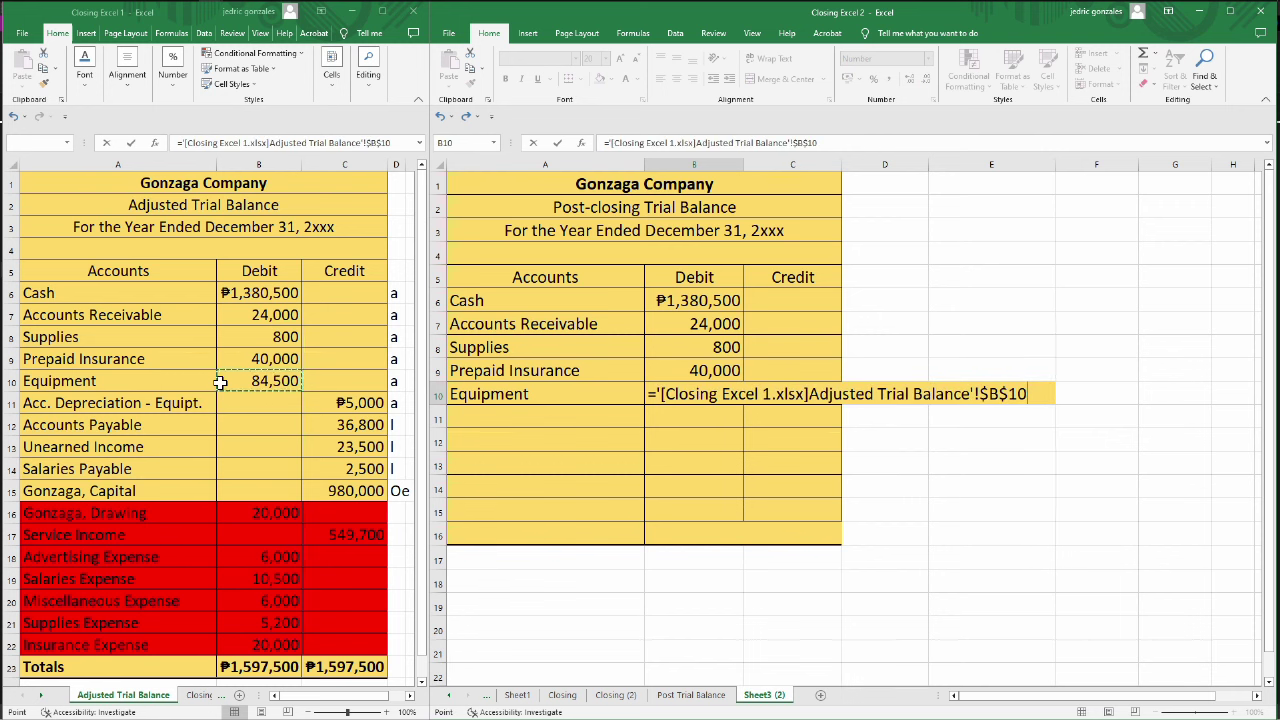
key(Return)
Link cells A11 and C11 to the Acc. Depreciation - Equipt. name and credit amount of the Adjusted Trial Balance sheet.
key(Left)
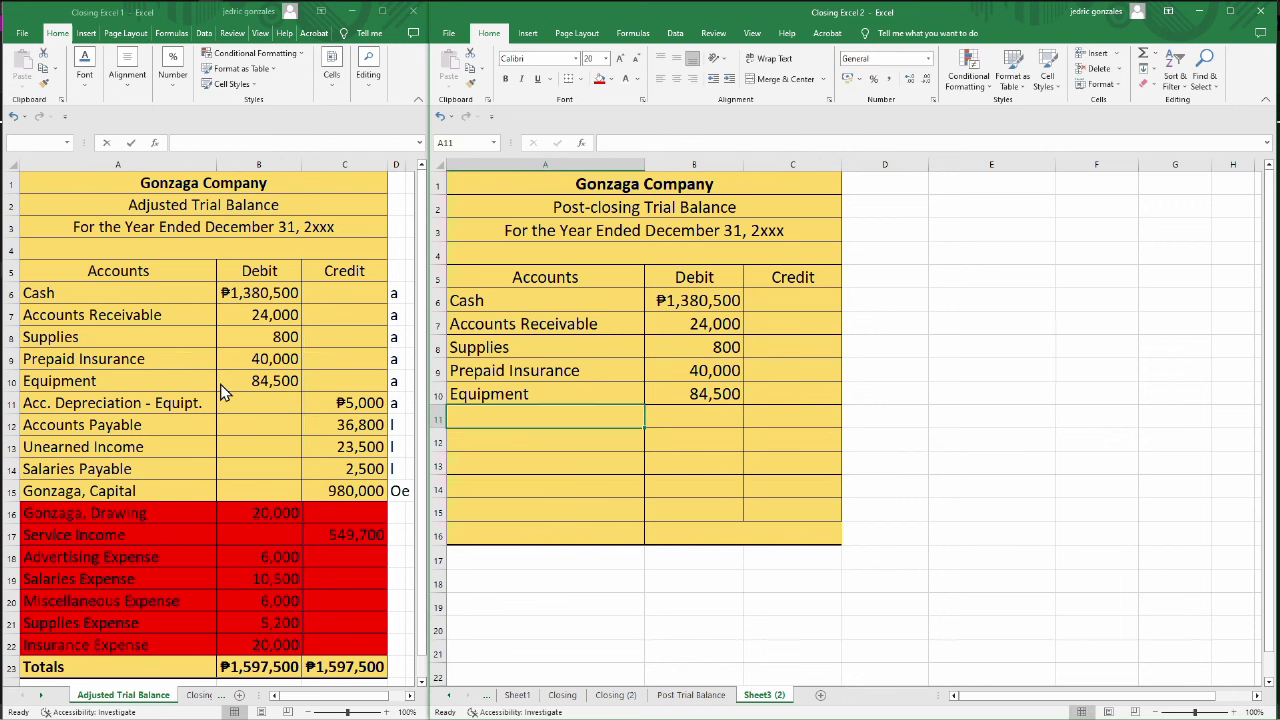
text(=)
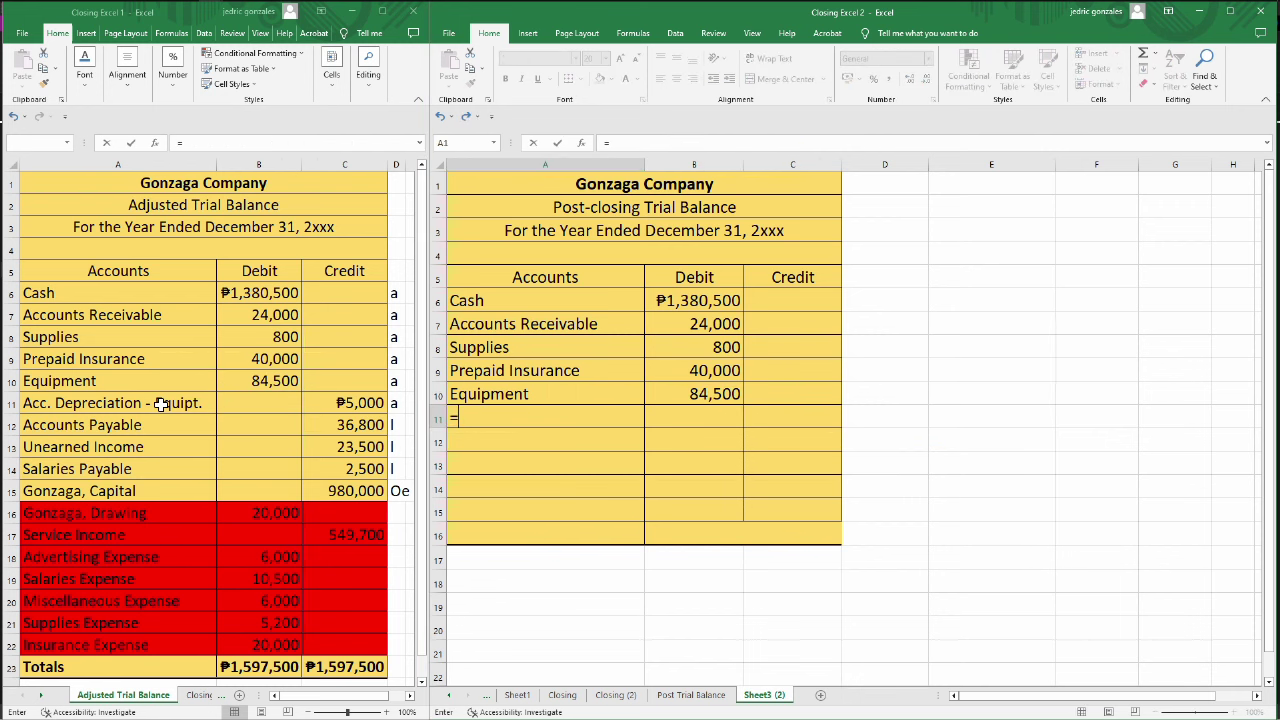
click(161, 404)
key(Return)
key(Up)
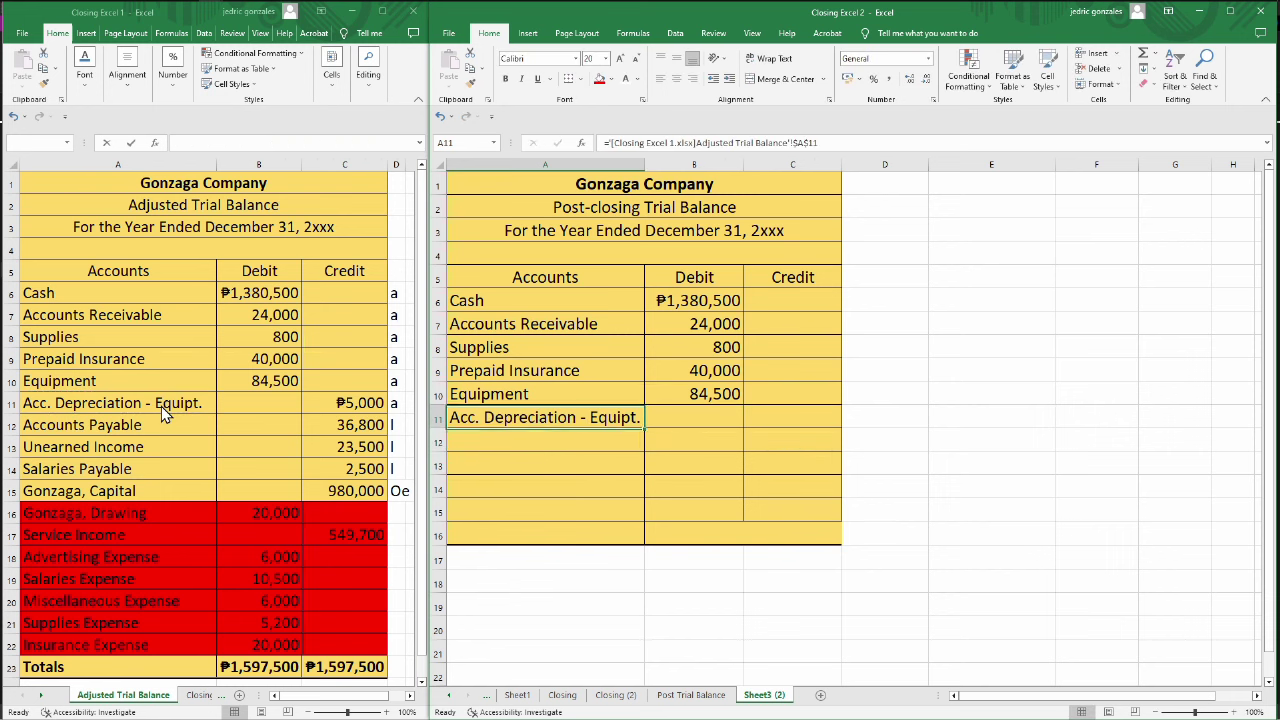
key(Right)
key(Right)
text(=)
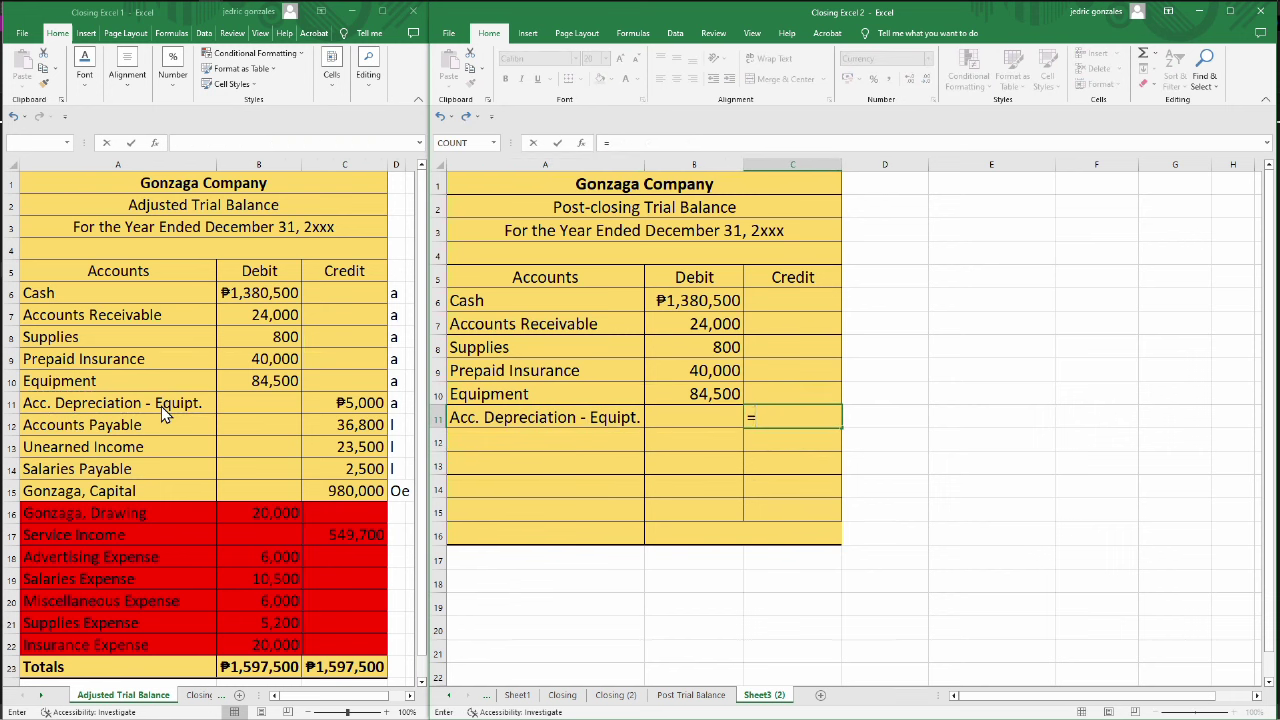
click(342, 405)
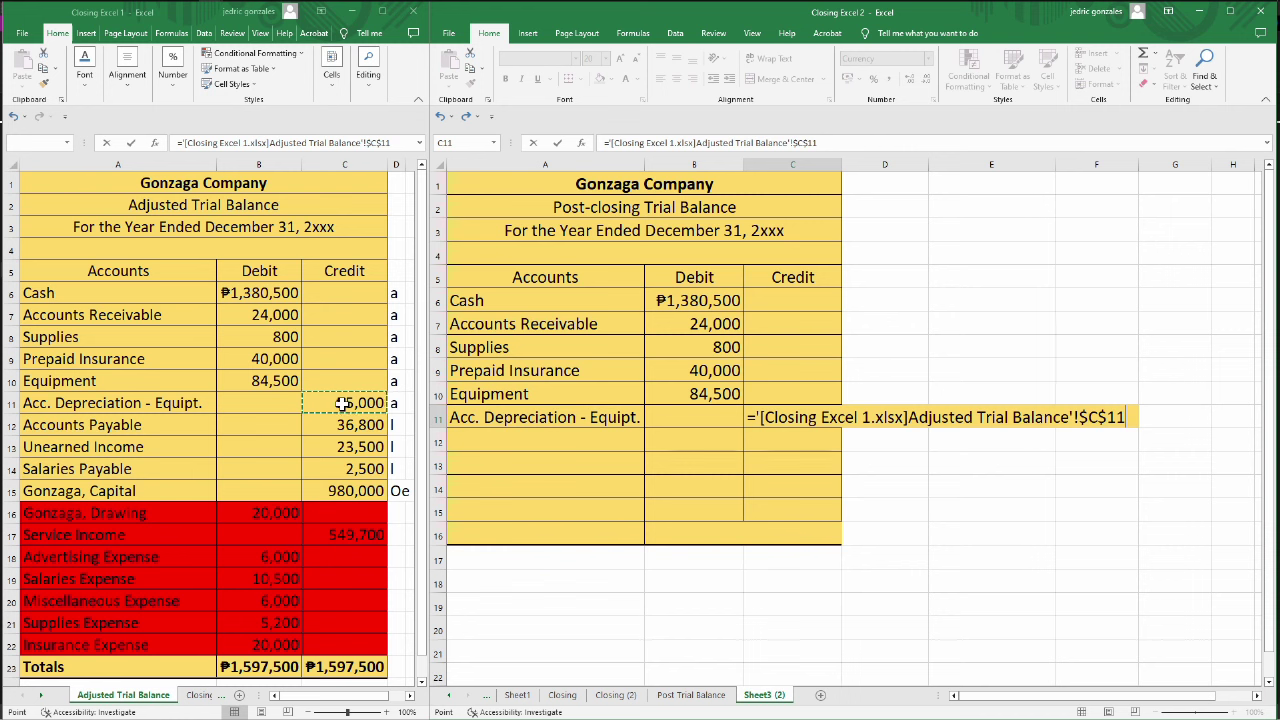
key(Return)
Link cells A12 and C12 to the Accounts Payable name and credit amount of the Adjusted Trial Balance sheet.
key(Left)
key(Left)
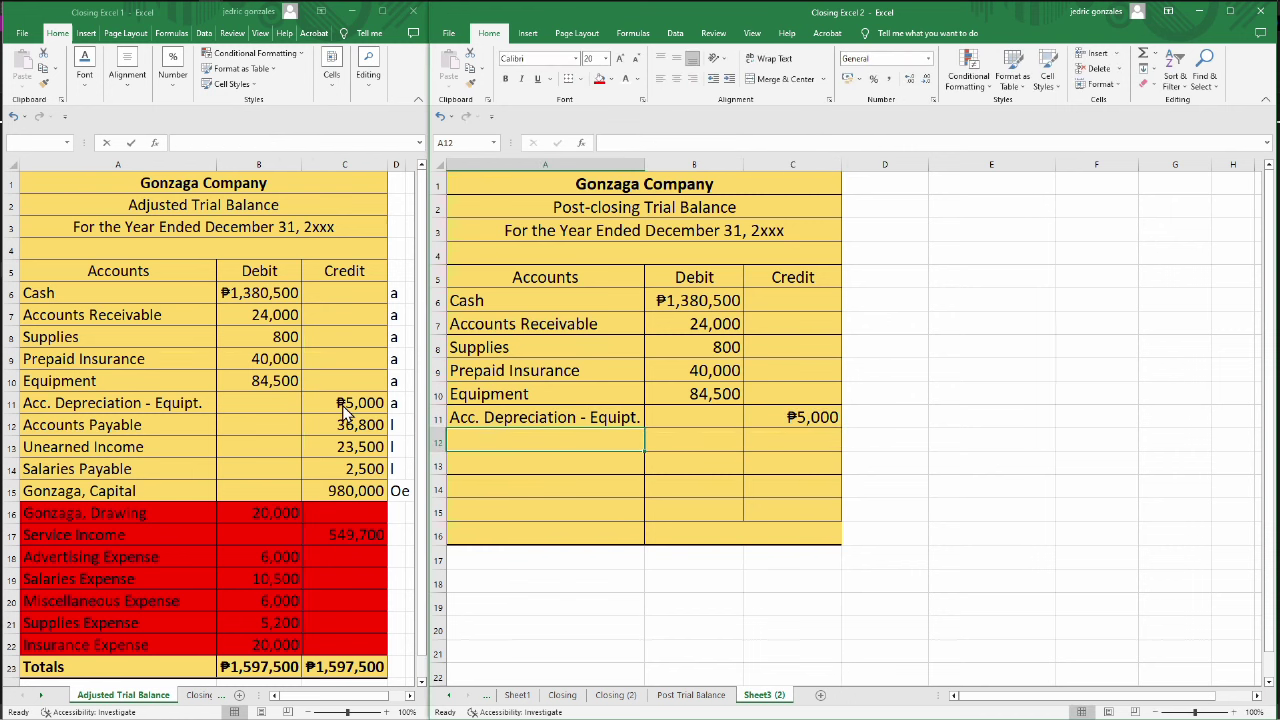
text(=)
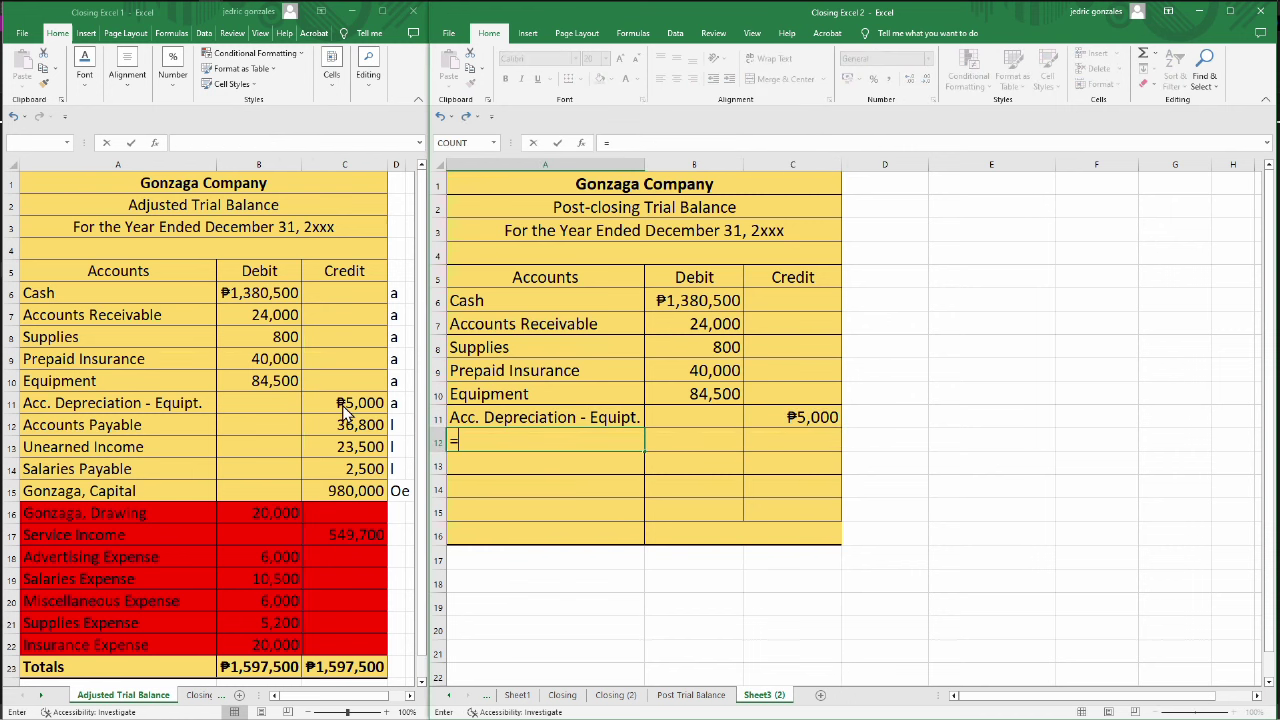
click(172, 428)
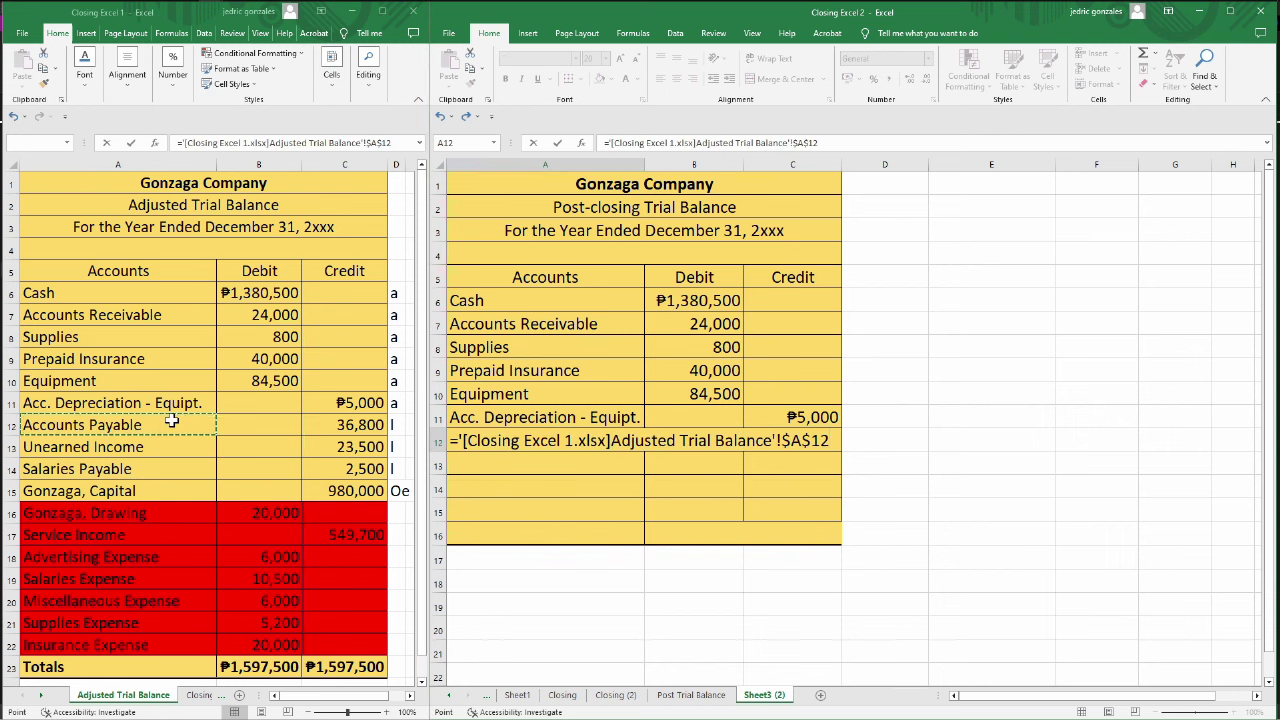
key(Return)
key(Up)
key(Right)
key(Right)
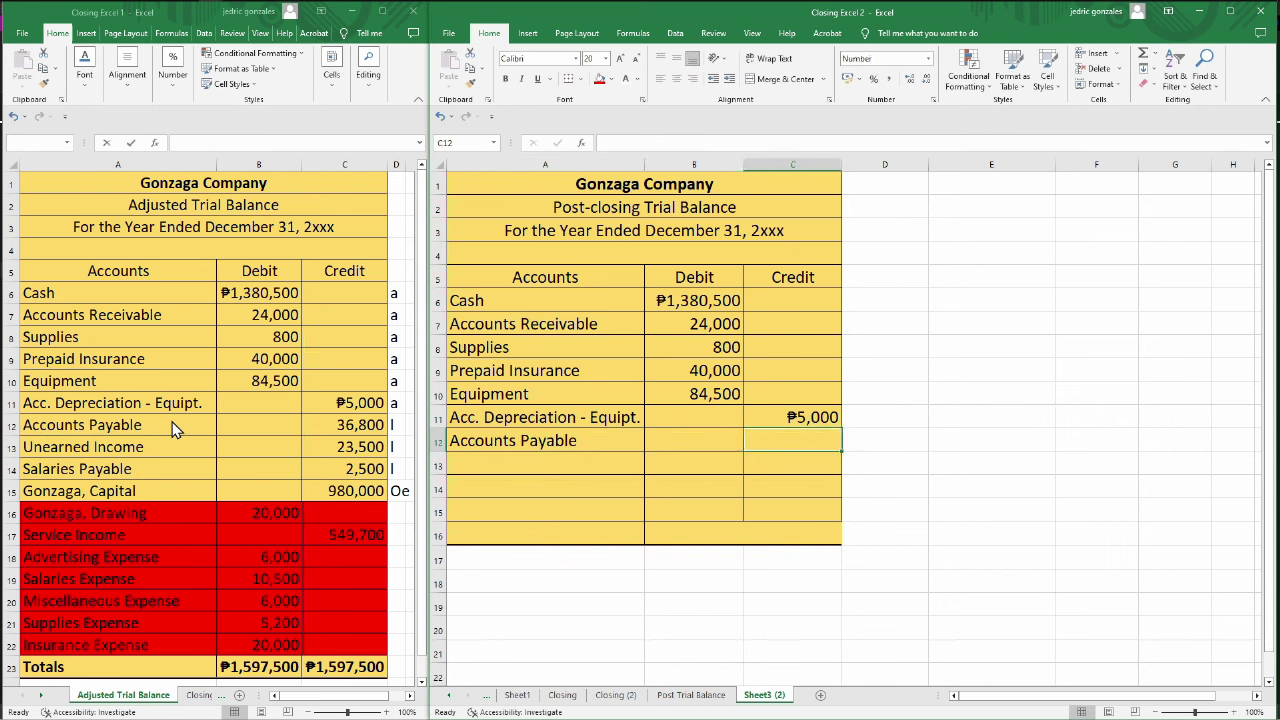
text(=)
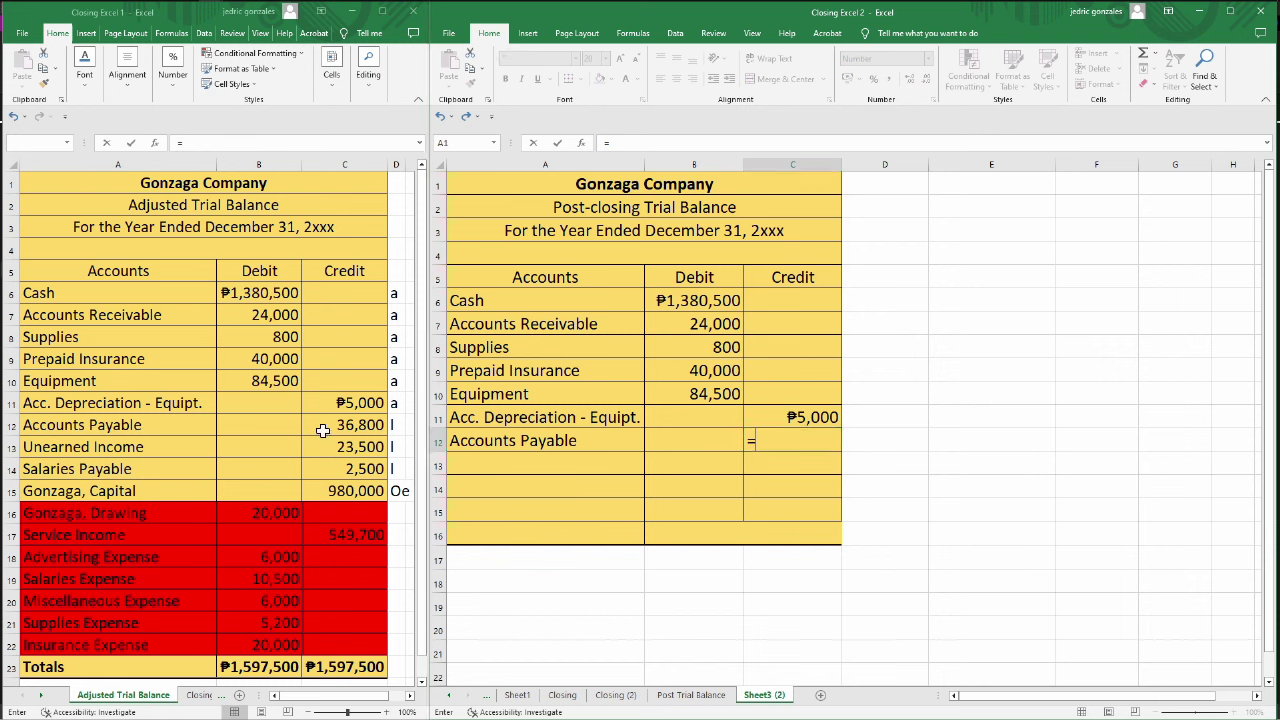
click(322, 430)
key(Return)
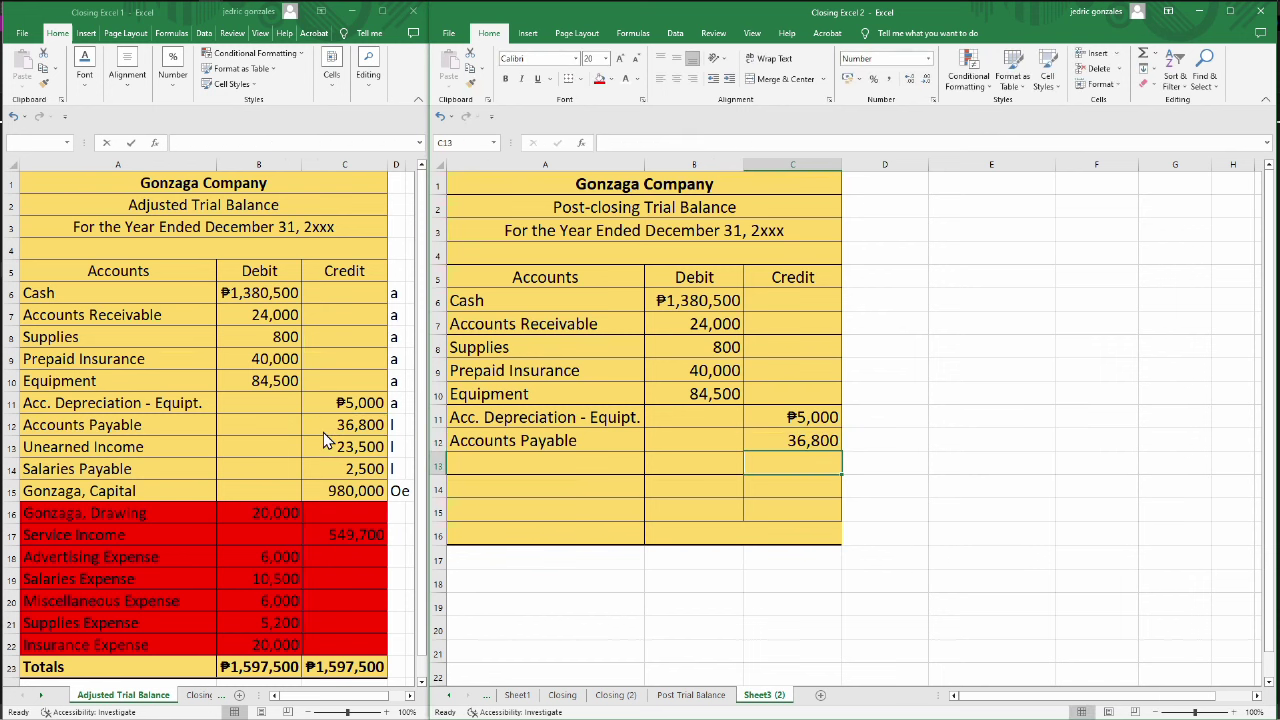
Link cells A13 and C13 to the Unearned Income name and credit amount of the Adjusted Trial Balance sheet.
key(Left)
key(Left)
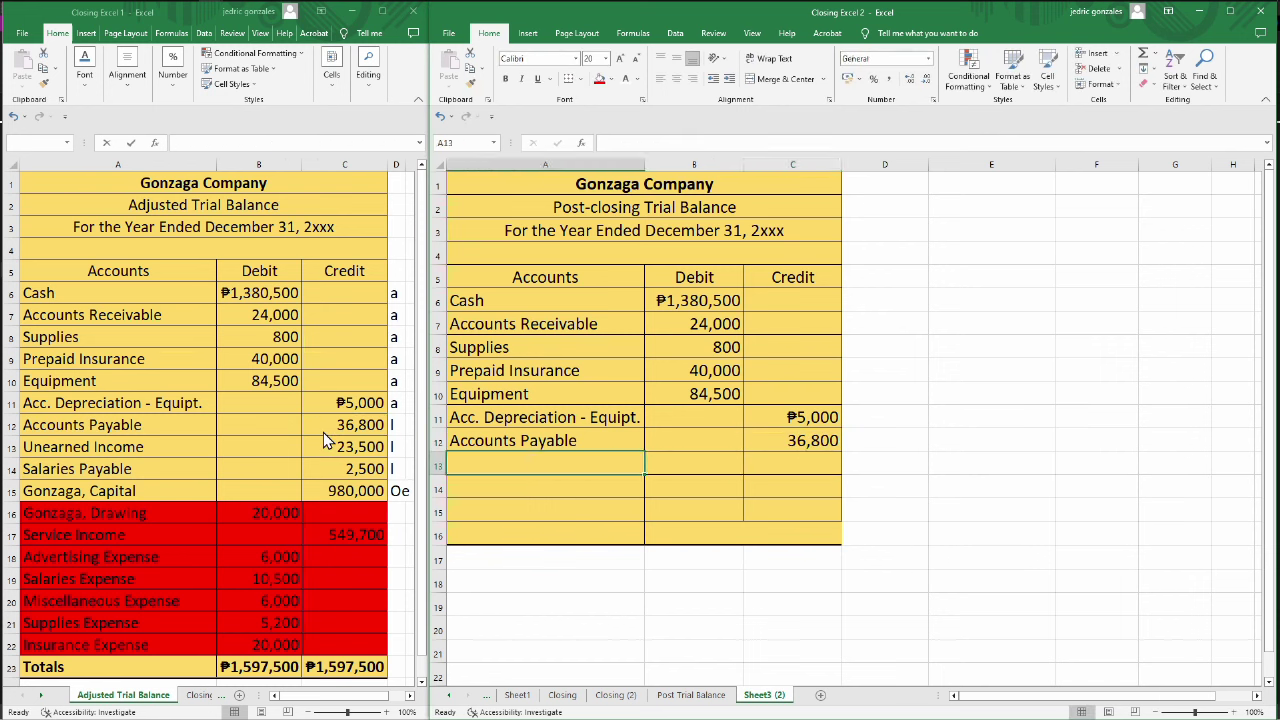
text(=)
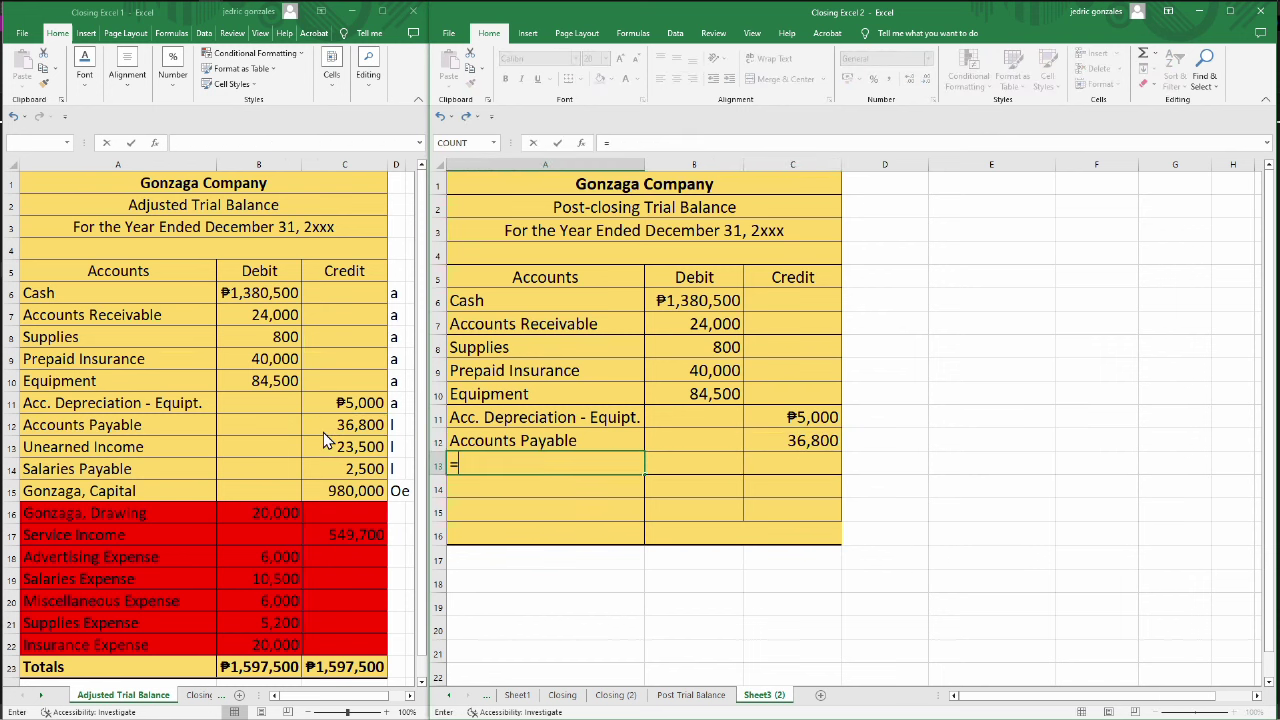
click(145, 451)
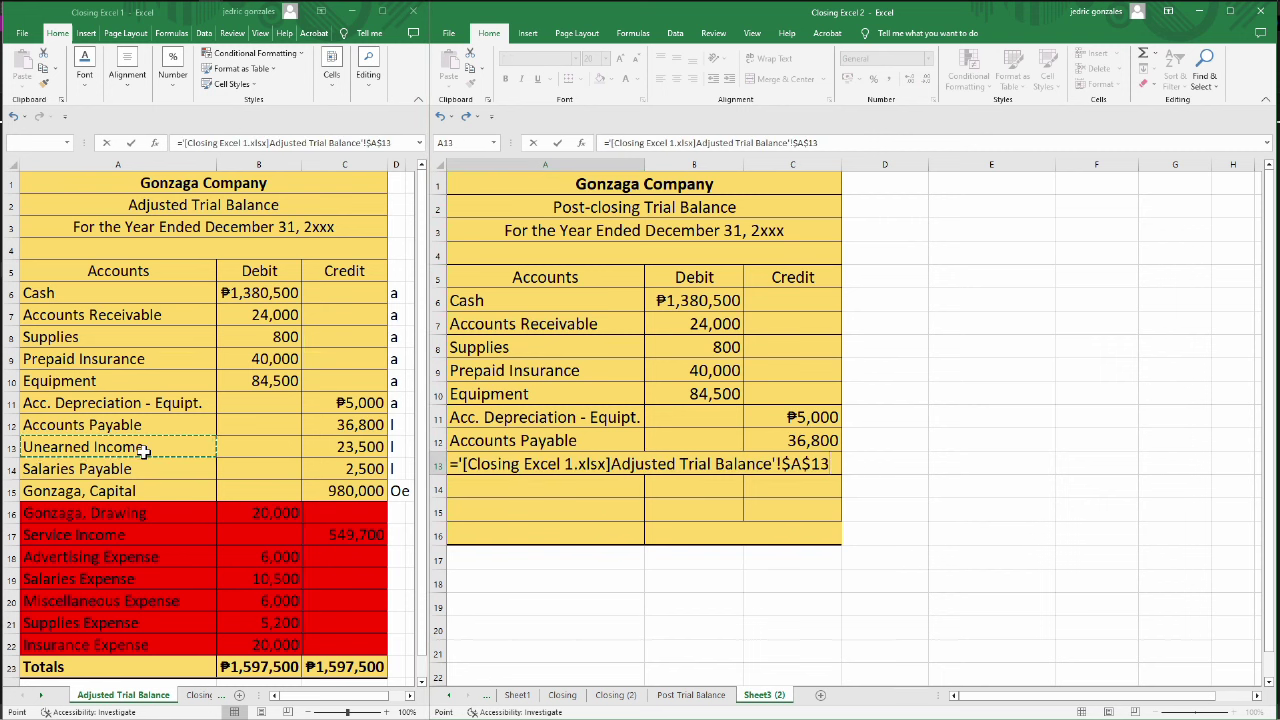
key(Return)
key(Up)
key(Right)
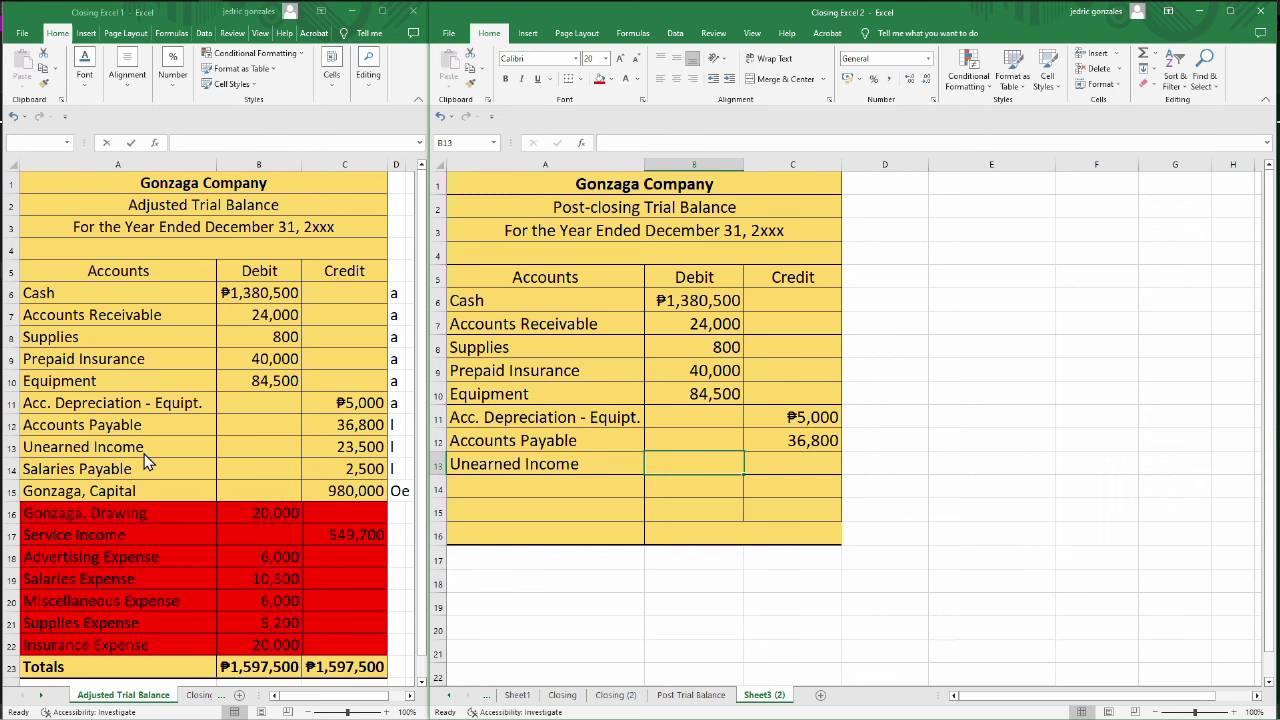
key(Right)
text(=)
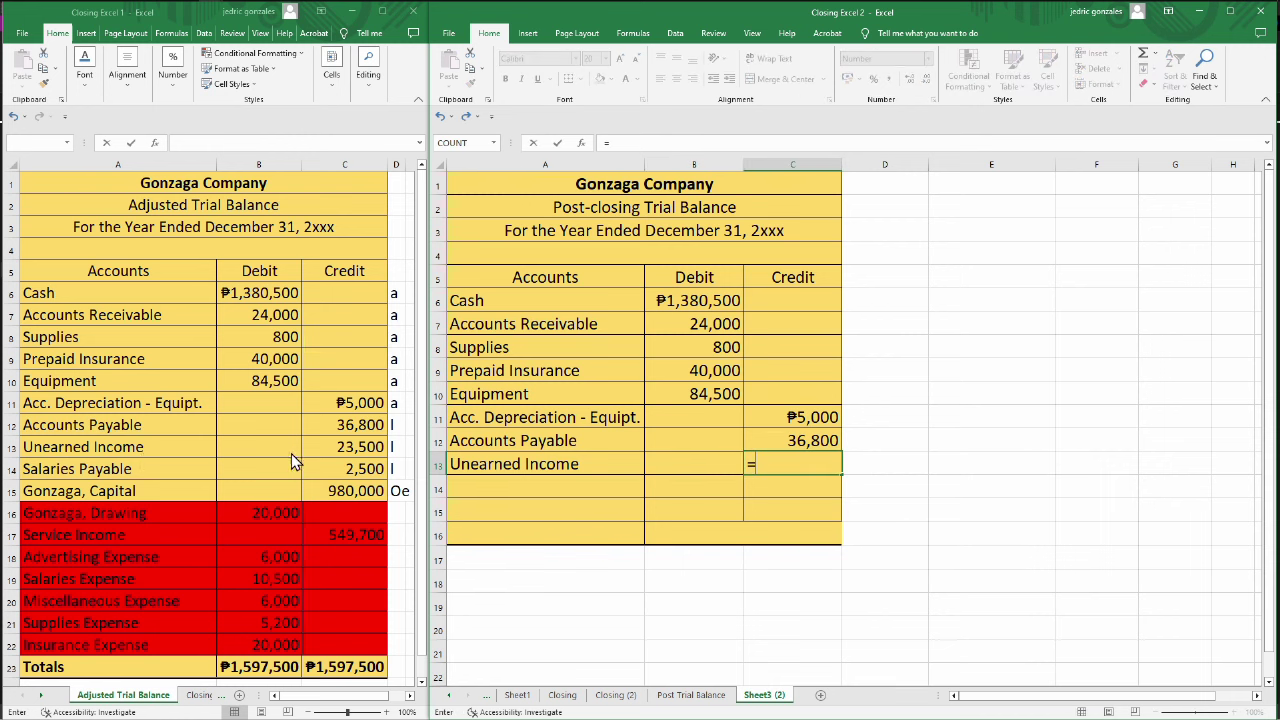
click(332, 445)
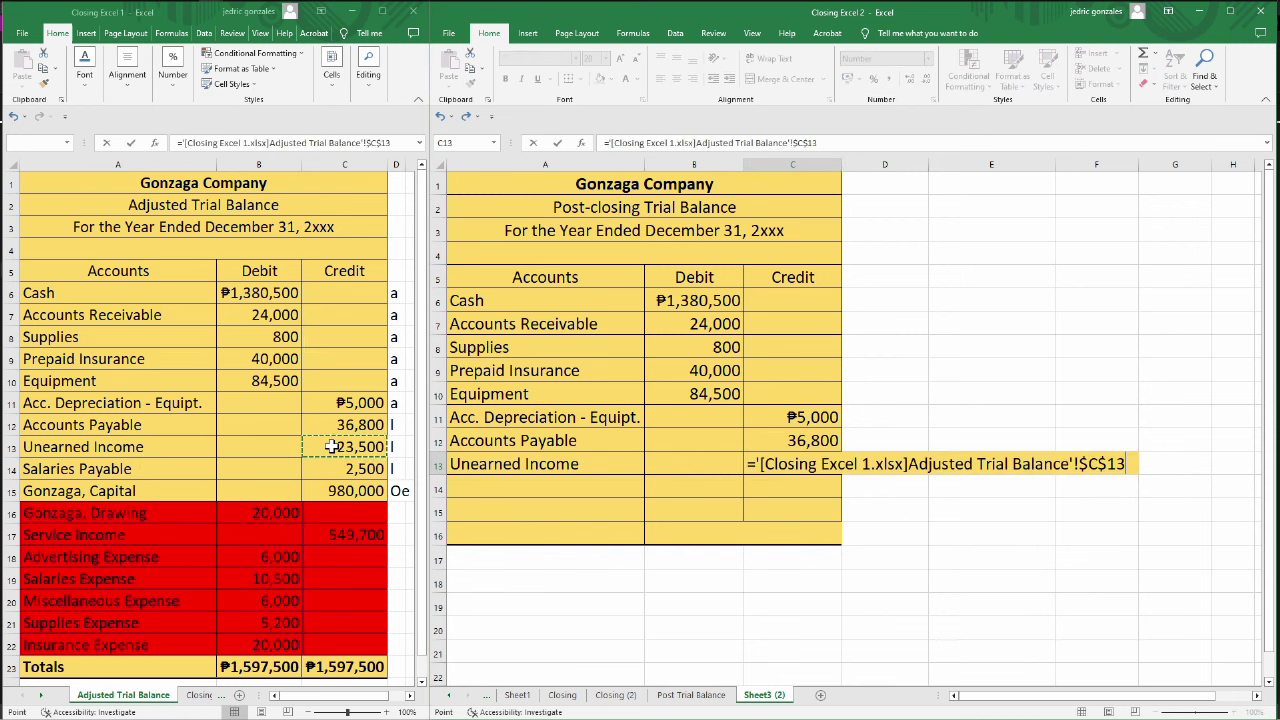
key(Return)
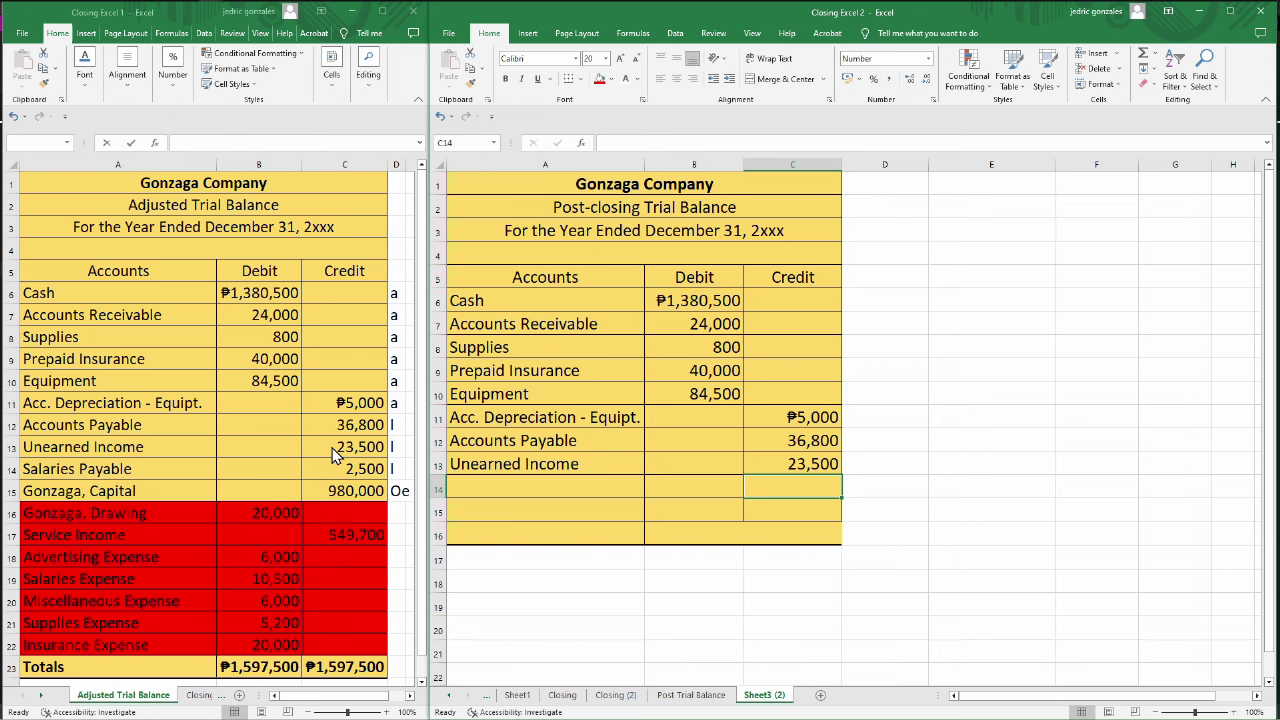
Link cells A14 and C14 to the Salaries Payable name and credit amount of the Adjusted Trial Balance sheet.
key(Left)
key(Left)
text(=)
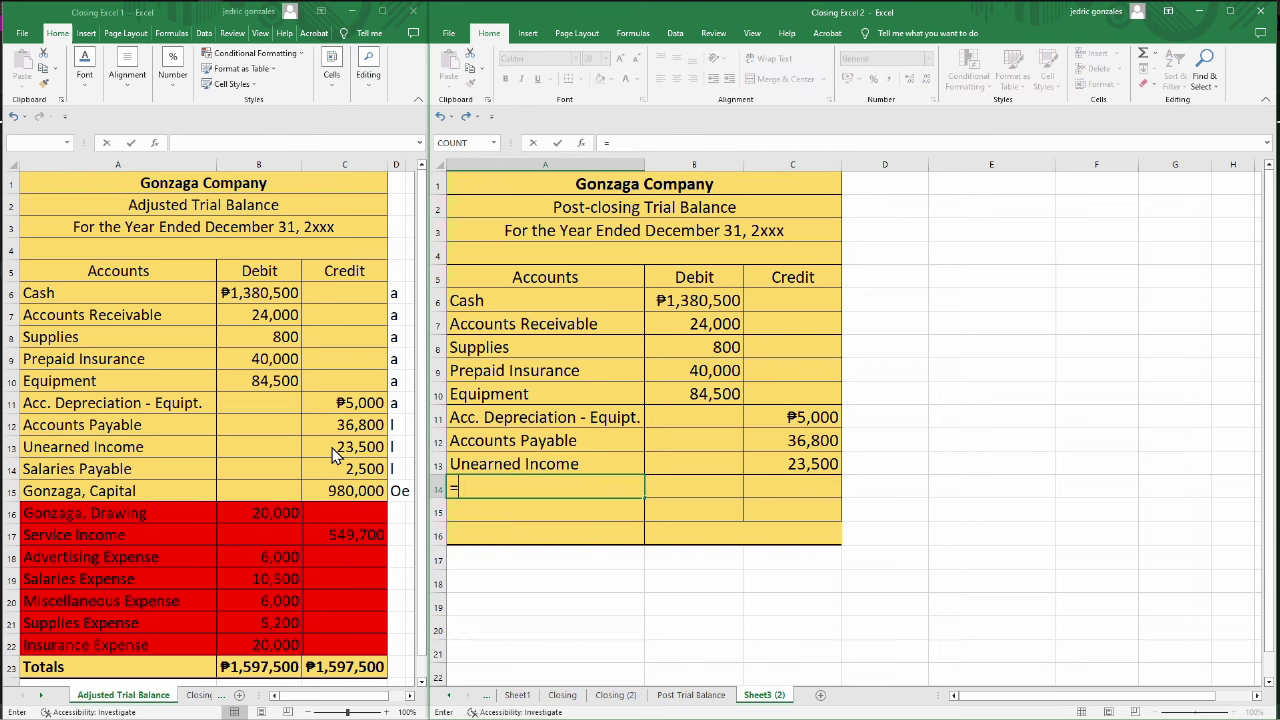
click(186, 473)
key(Return)
key(Up)
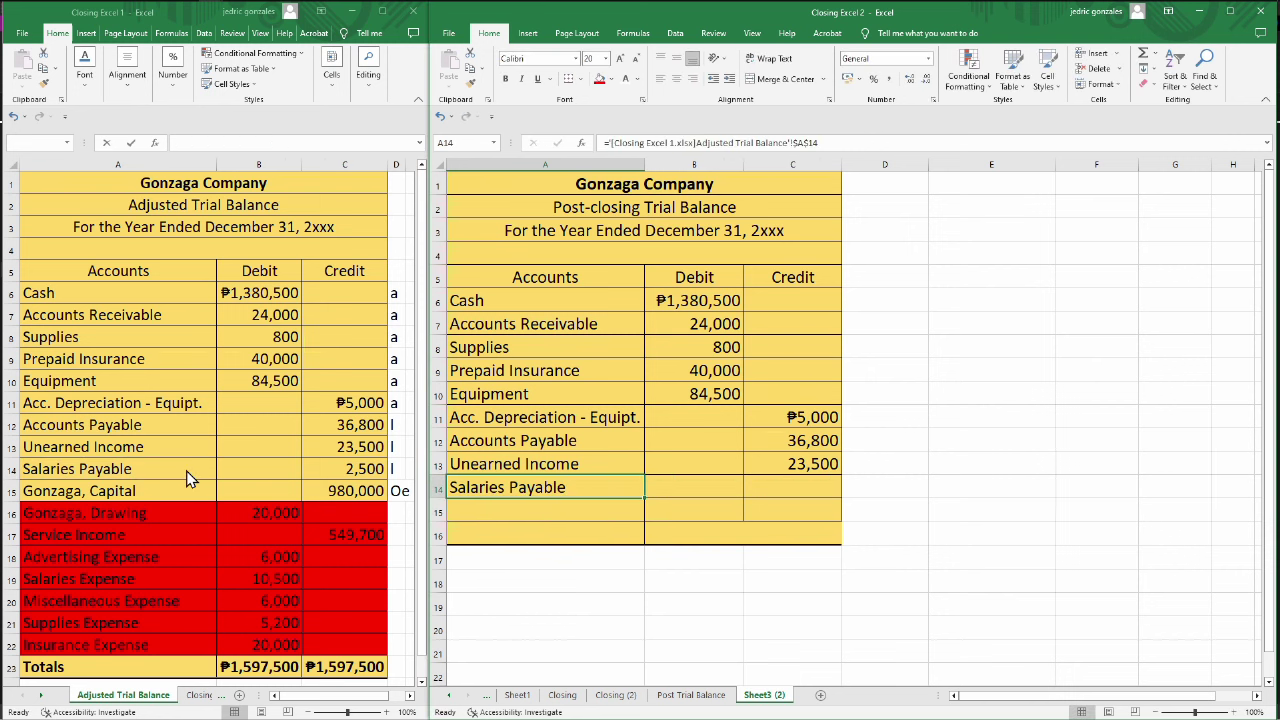
key(Right)
key(Right)
text(=)
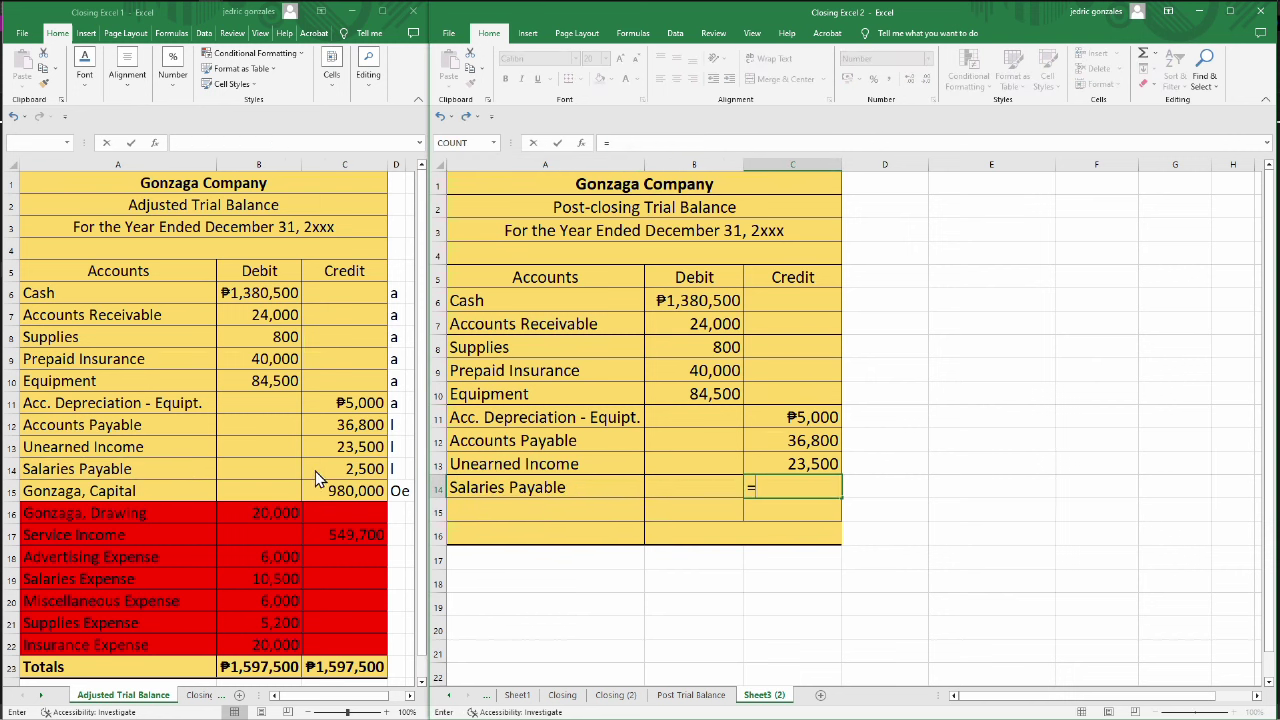
click(352, 469)
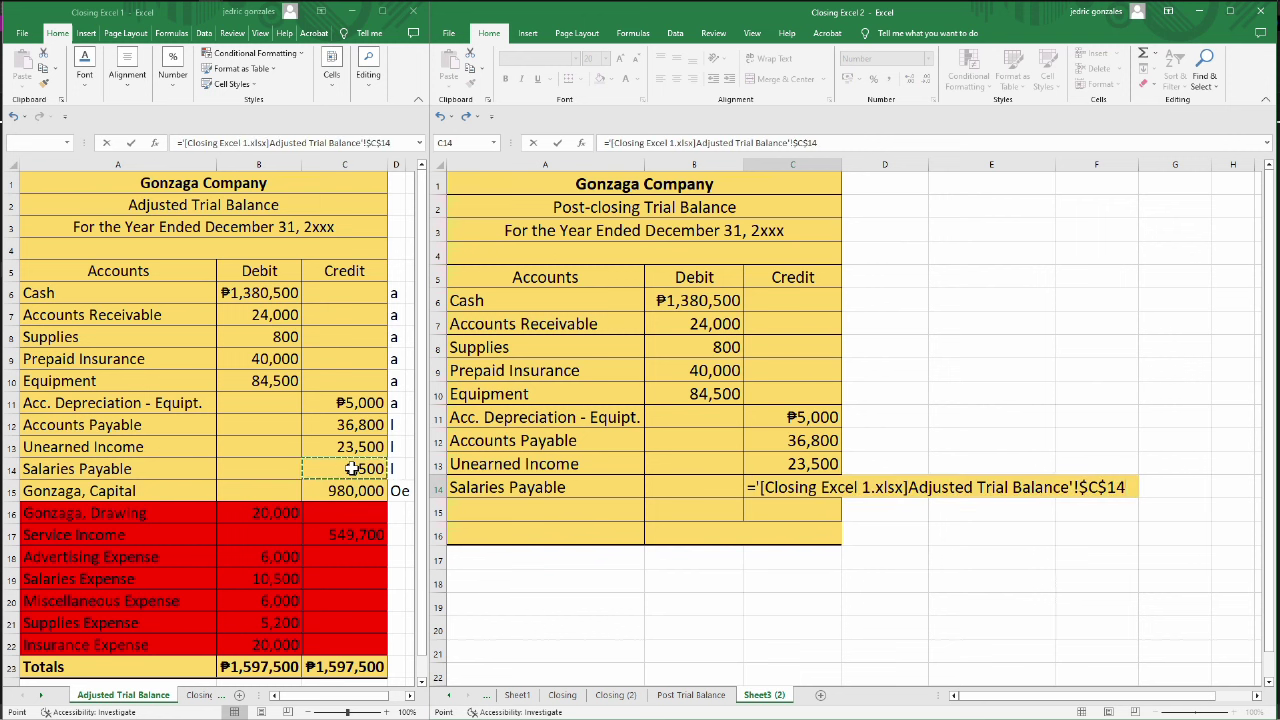
key(Return)
Link cell A15 to the Gonzaga, Capital account name of the Adjusted Trial Balance sheet.
key(Return)
key(Left)
key(Up)
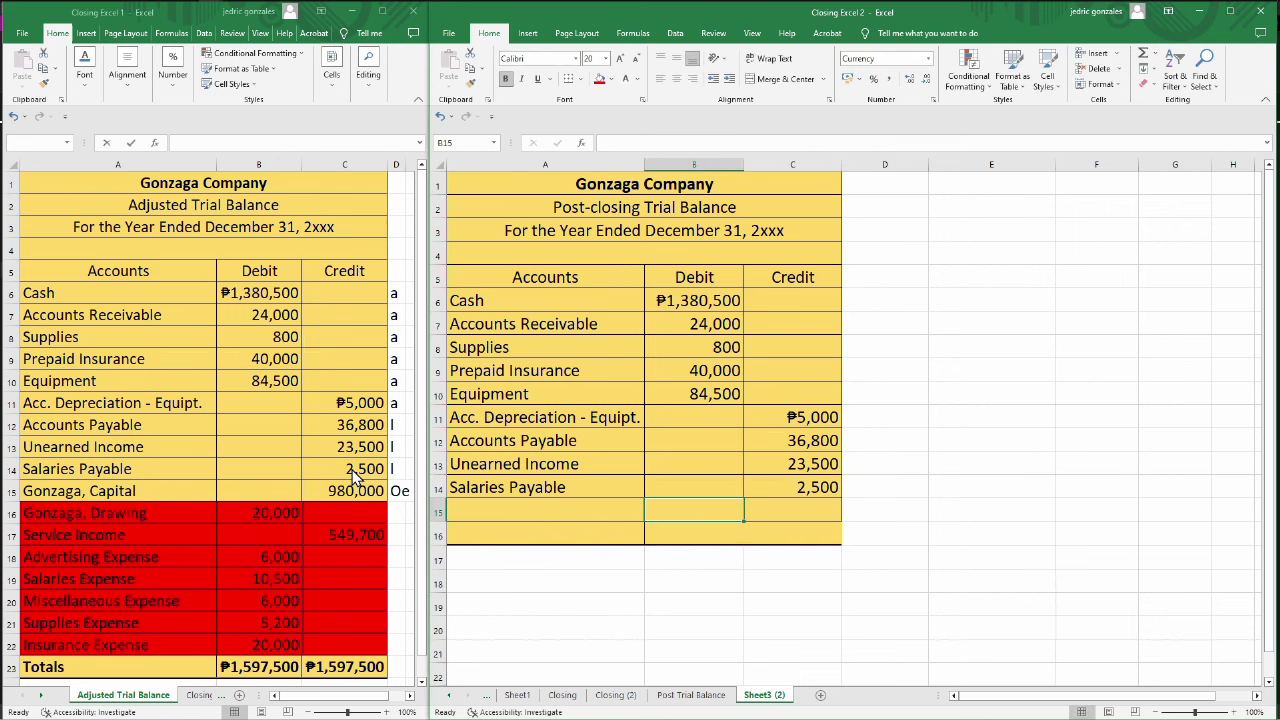
key(Left)
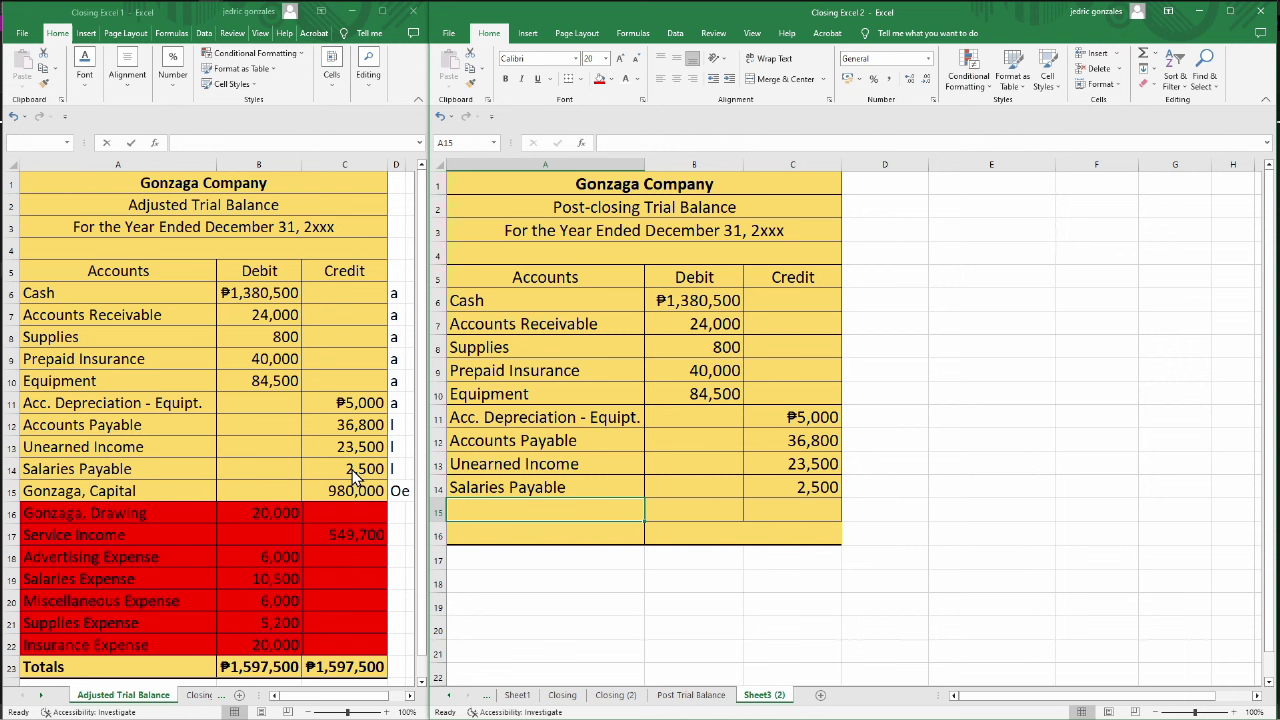
text(=)
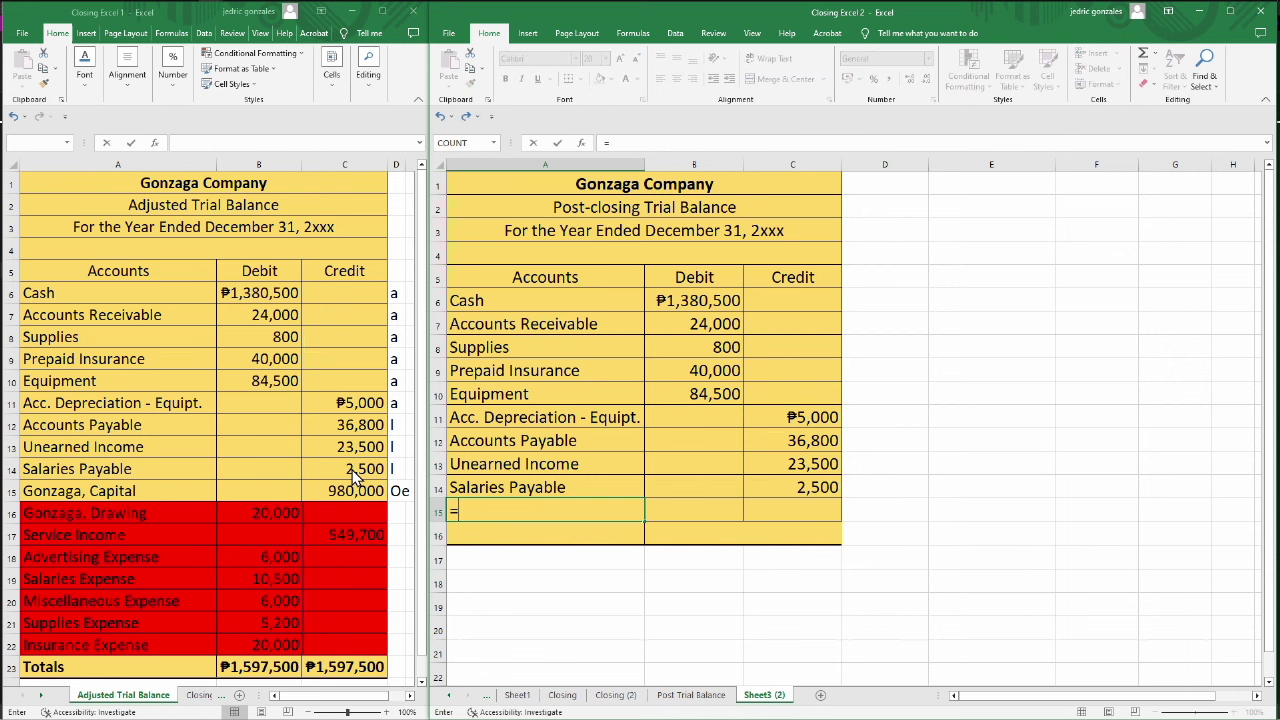
click(145, 492)
key(Return)
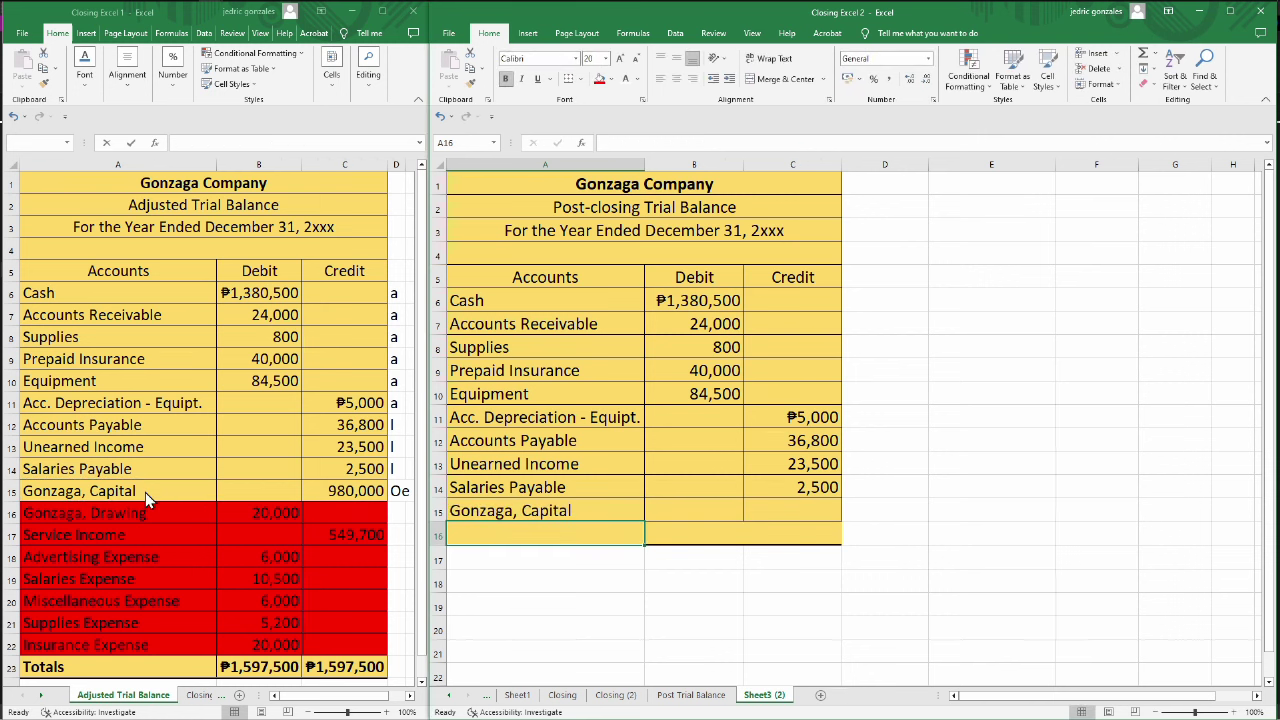
key(Up)
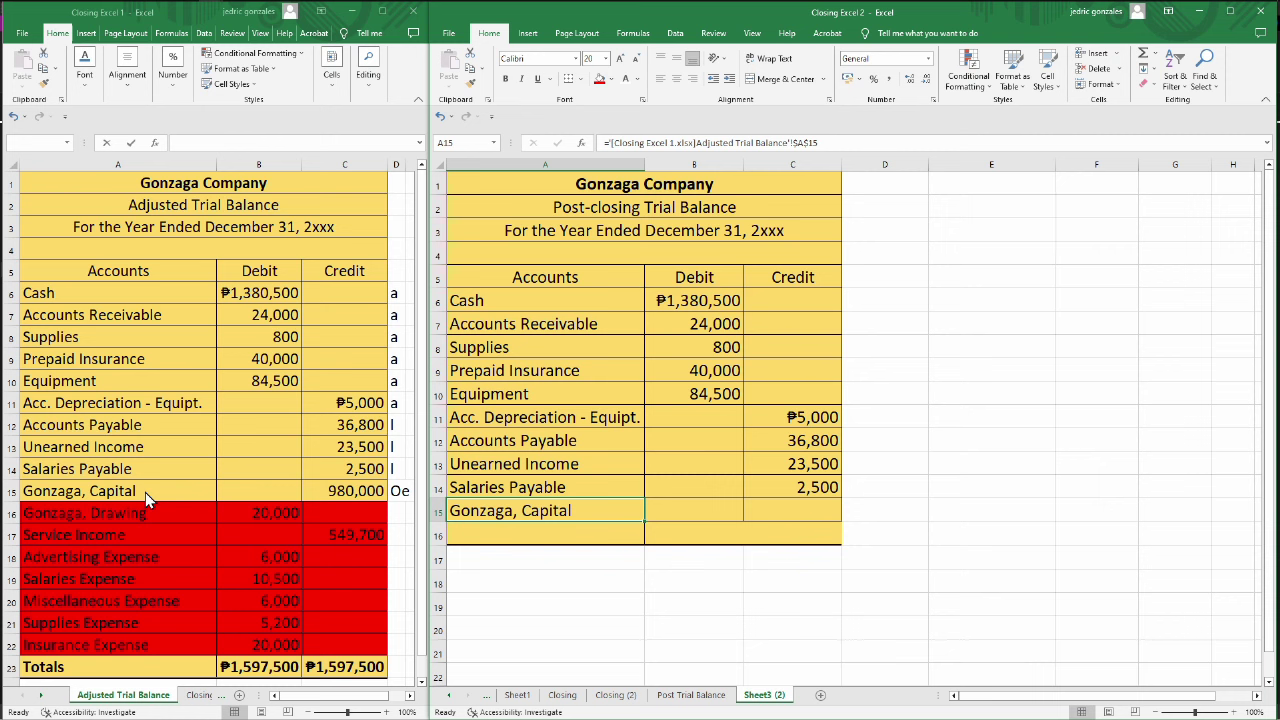
Enter the label "orig. capital" in cell D15 and the amount 980,000 in cell E15.
key(Tab)
key(Tab)
key(Tab)
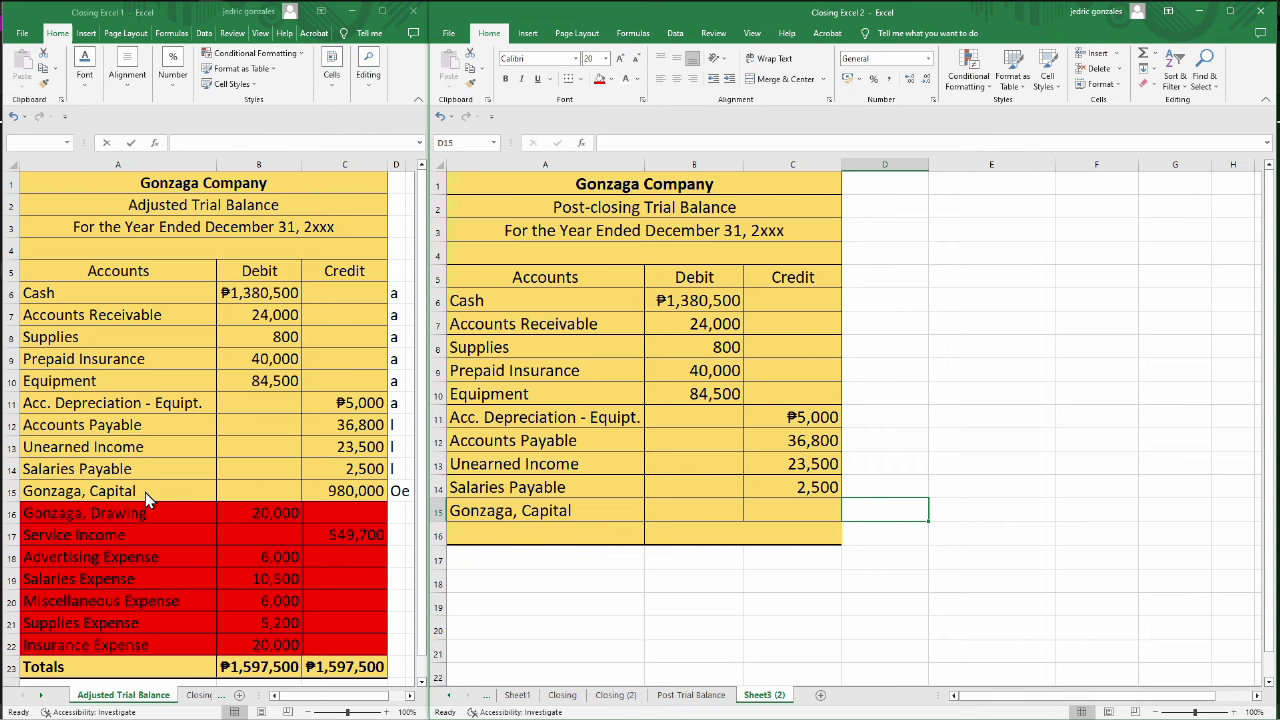
text(or)
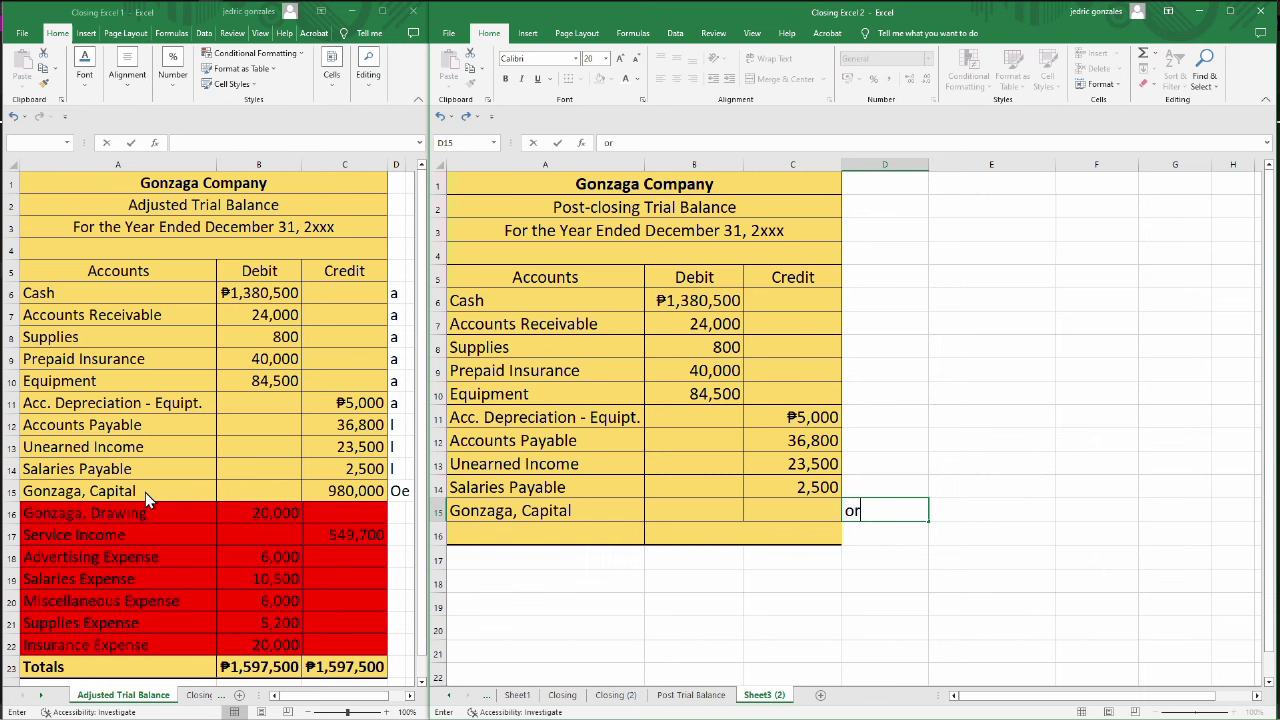
text(ig. capital)
key(Tab)
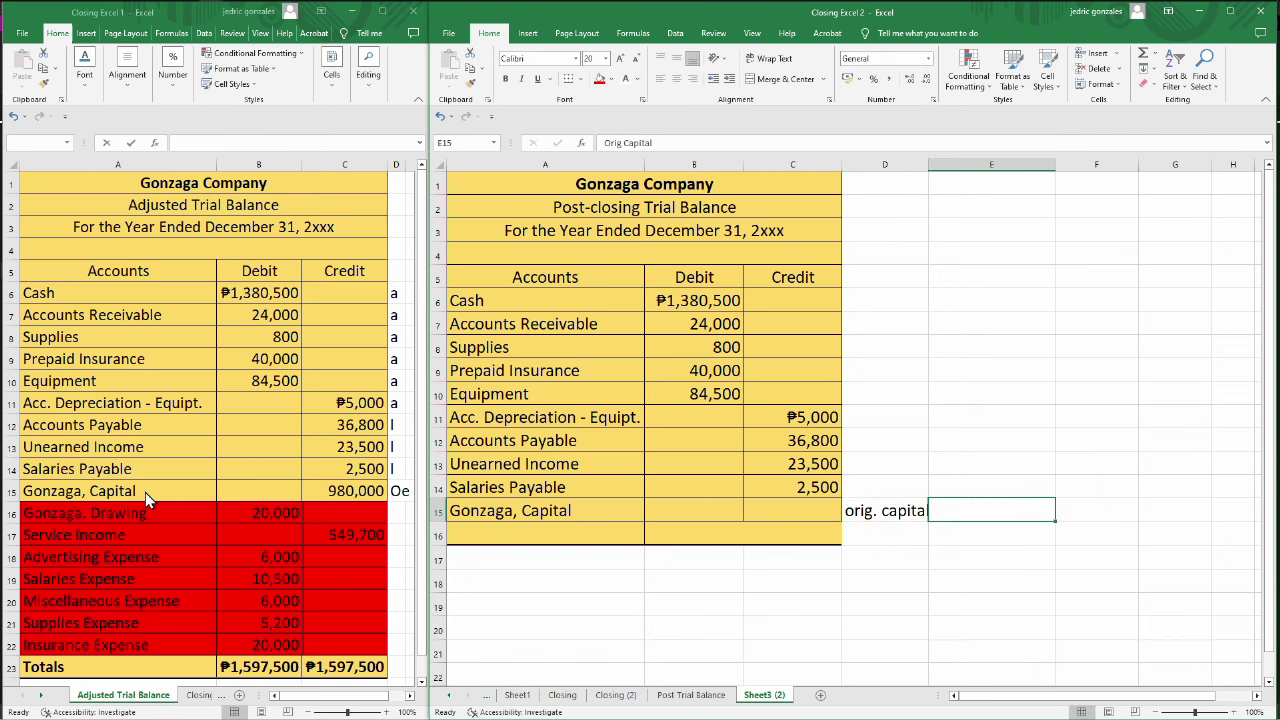
text(980,00)
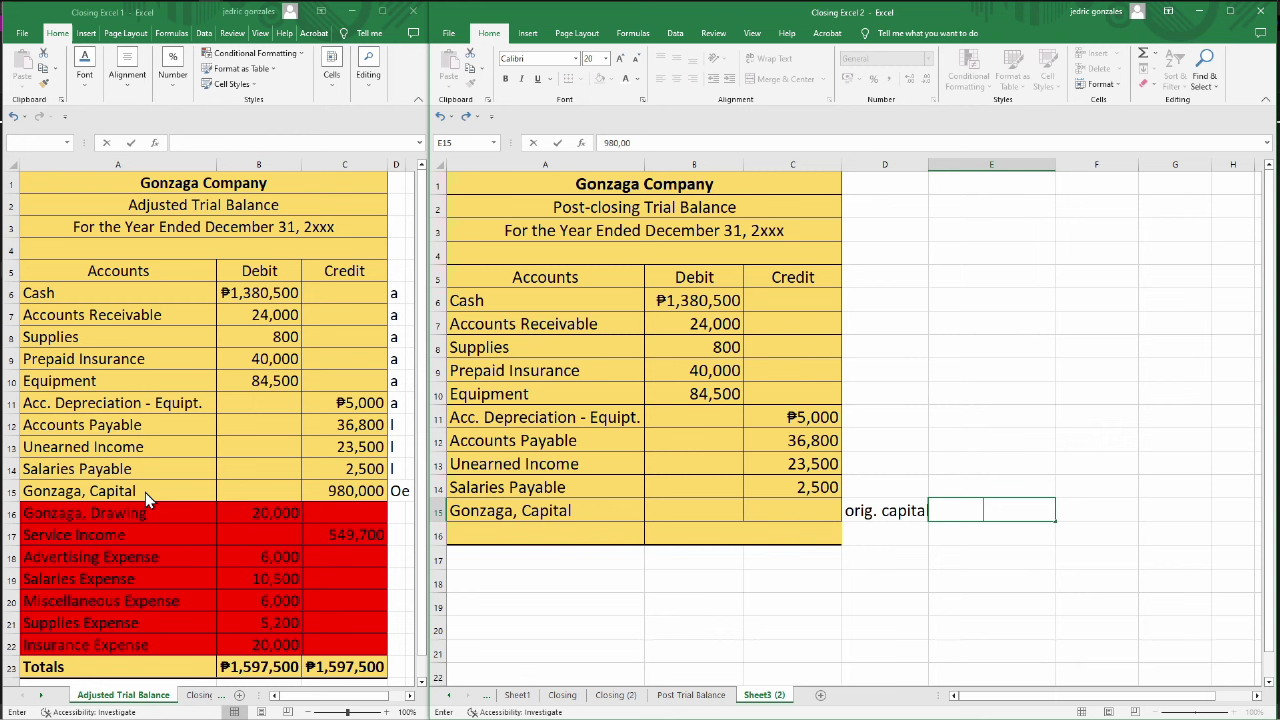
text(0)
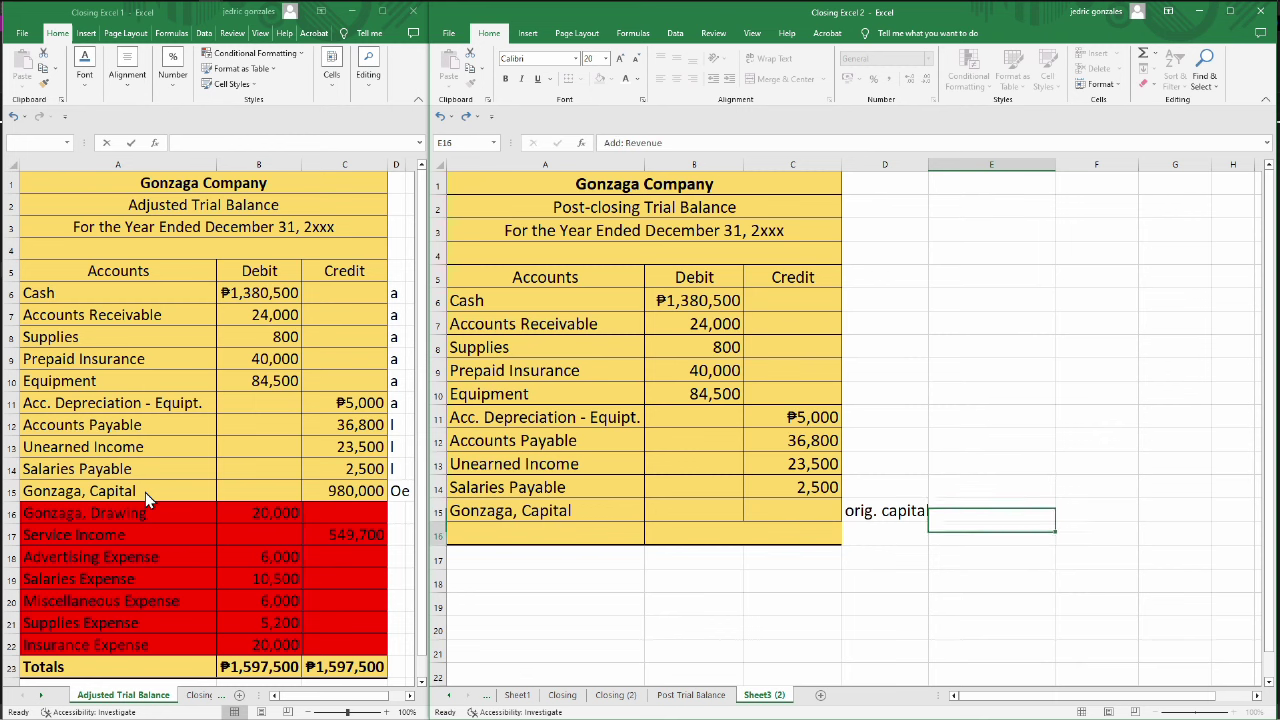
key(ctrl+Return)
Fill cells E15:E21 with black to expose their white text.
key(shift+Down)
key(shift+Down)
key(shift+Down)
key(shift+Down)
key(shift+Down)
key(shift+Down)
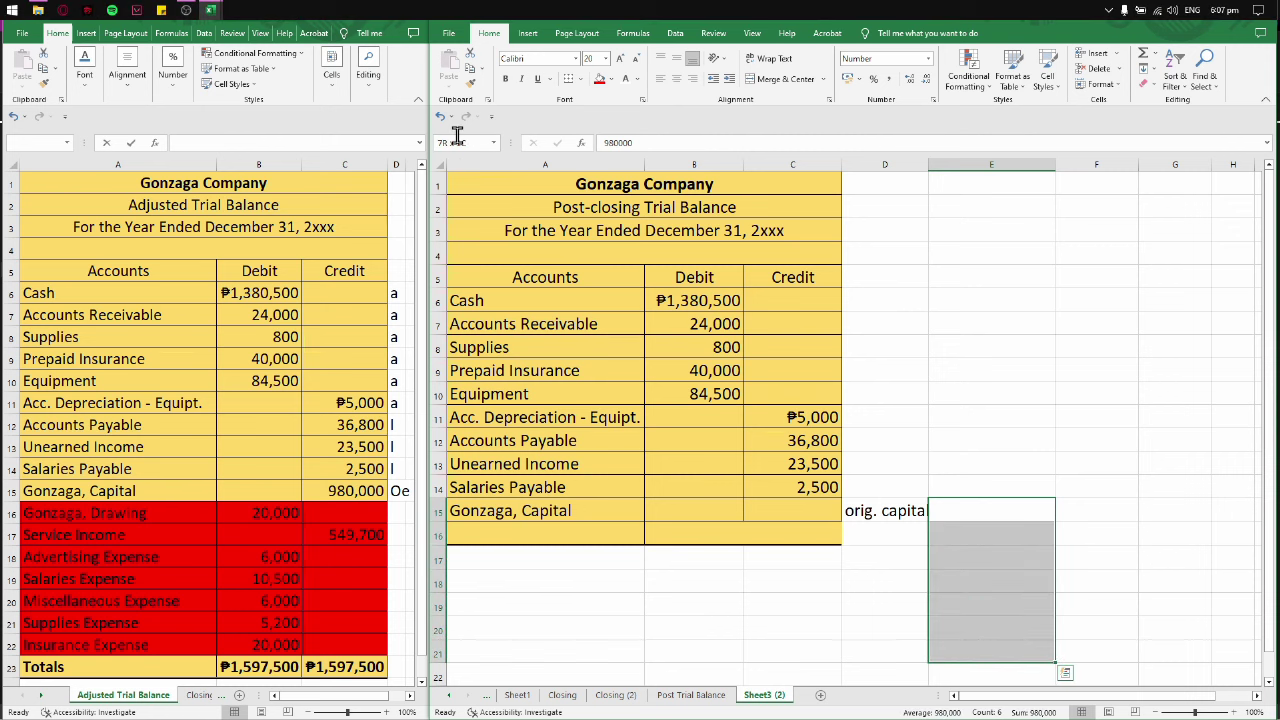
click(612, 81)
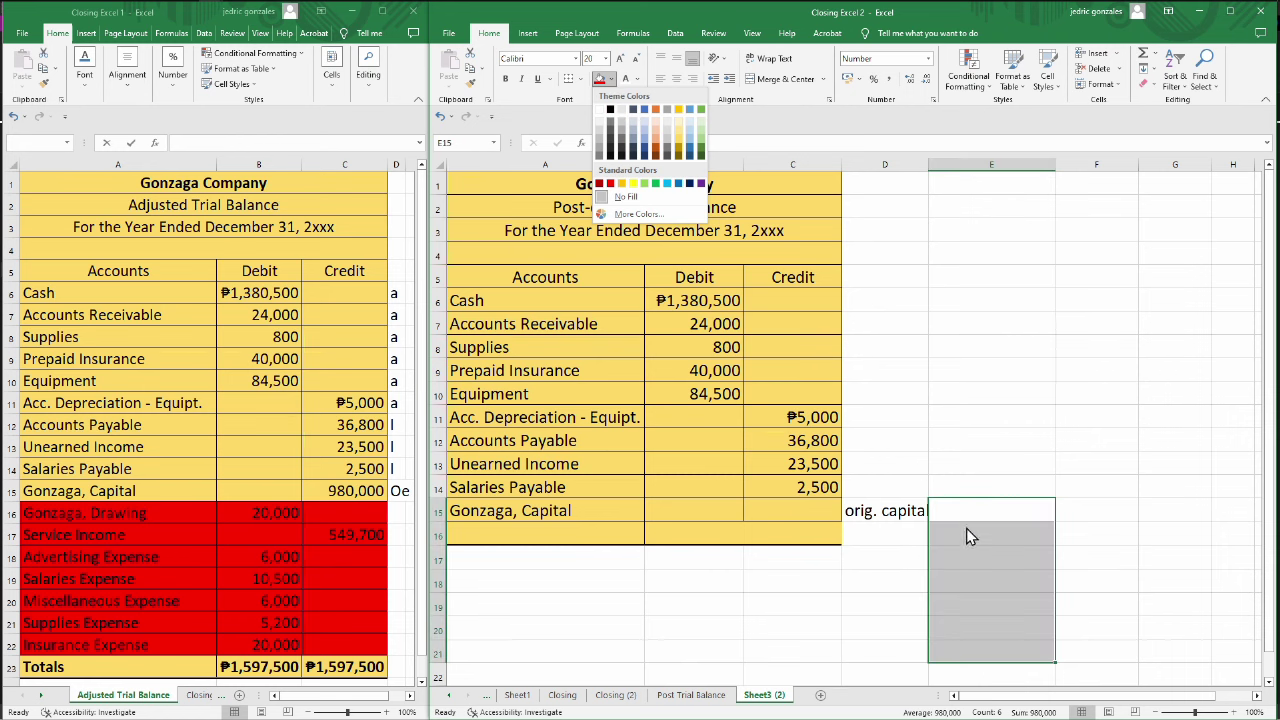
click(610, 148)
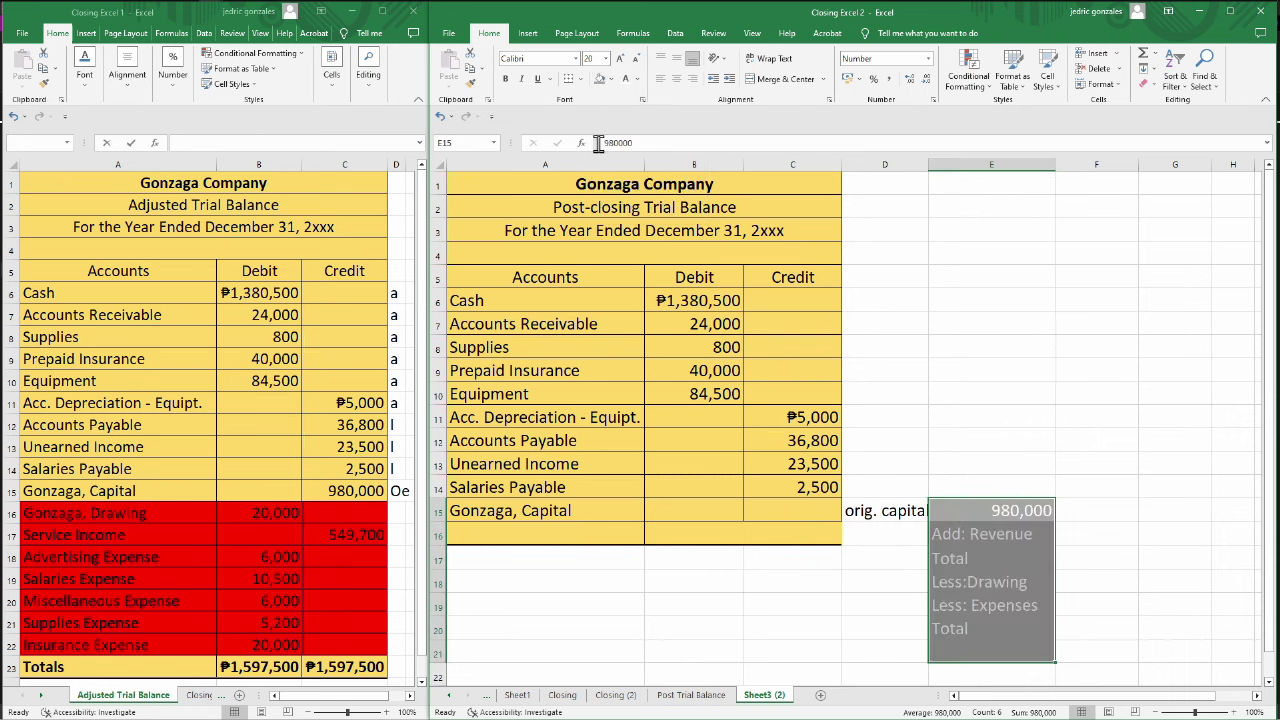
click(610, 80)
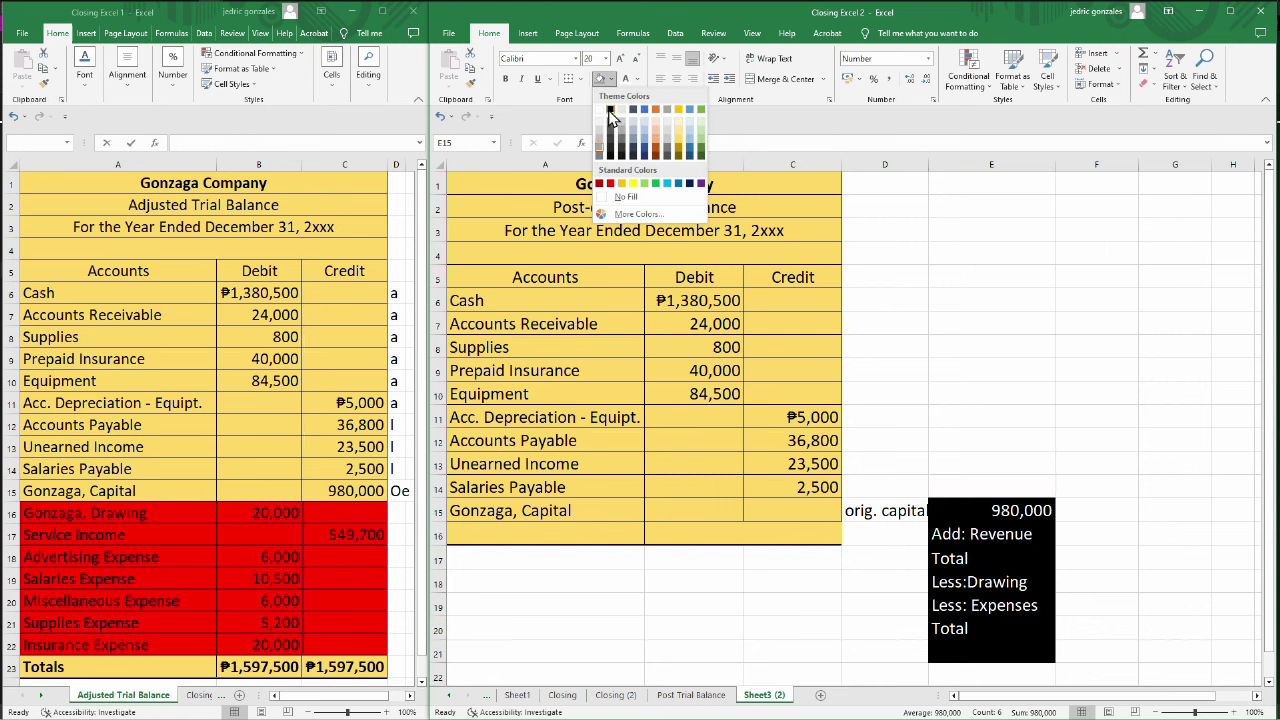
click(610, 110)
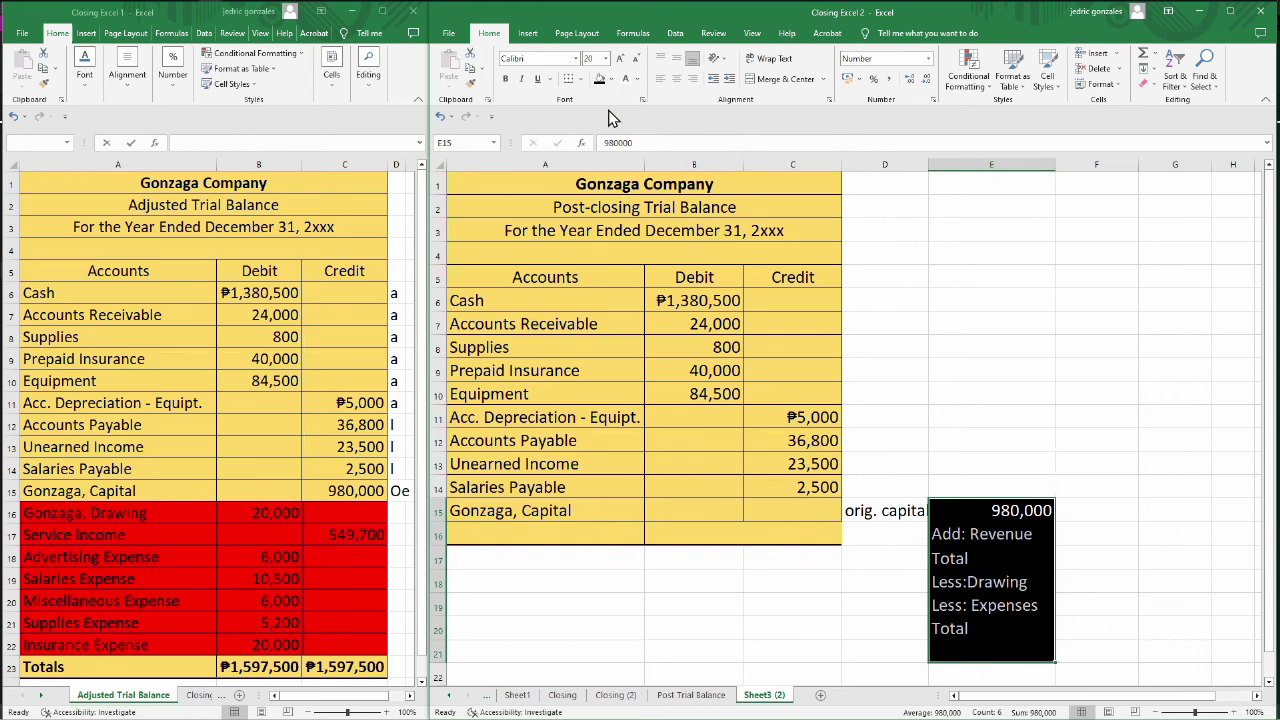
Delete the leftover labels from Add: Revenue down to Total in cells E16:E22.
click(1020, 535)
key(shift+Down)
key(shift+Down)
key(shift+Down)
key(shift+Down)
key(shift+Down)
key(shift+Down)
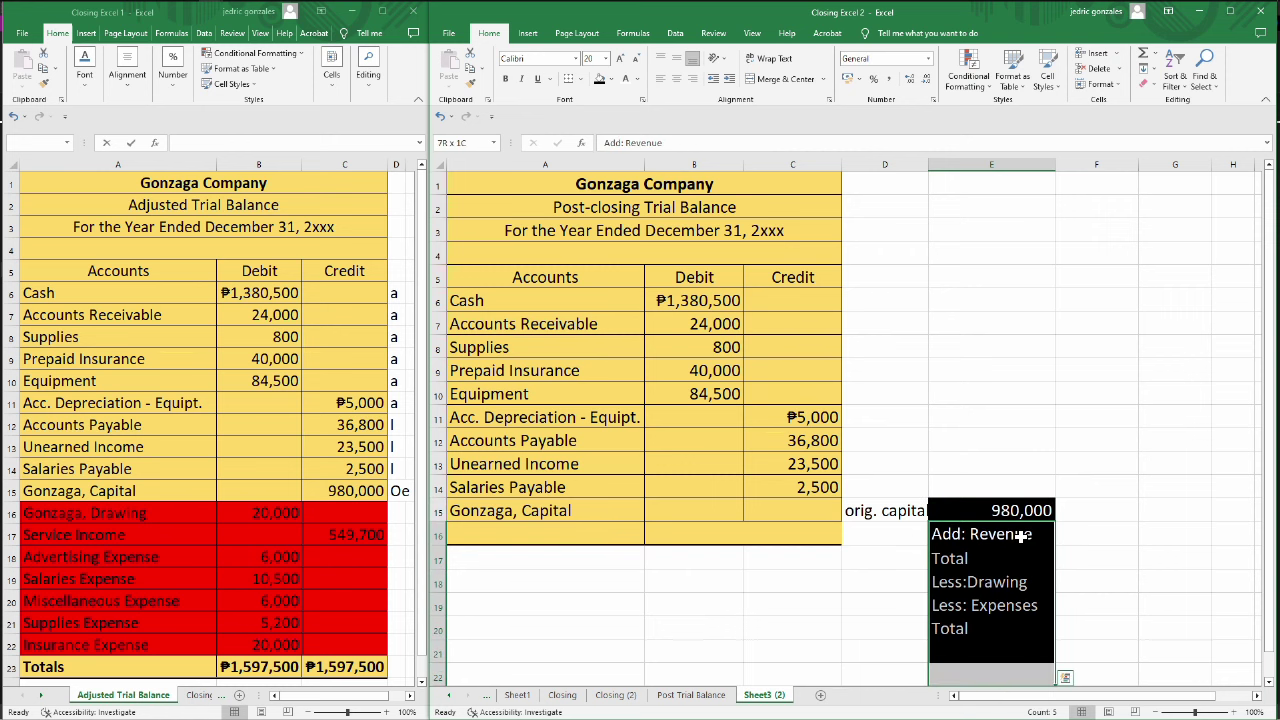
key(Delete)
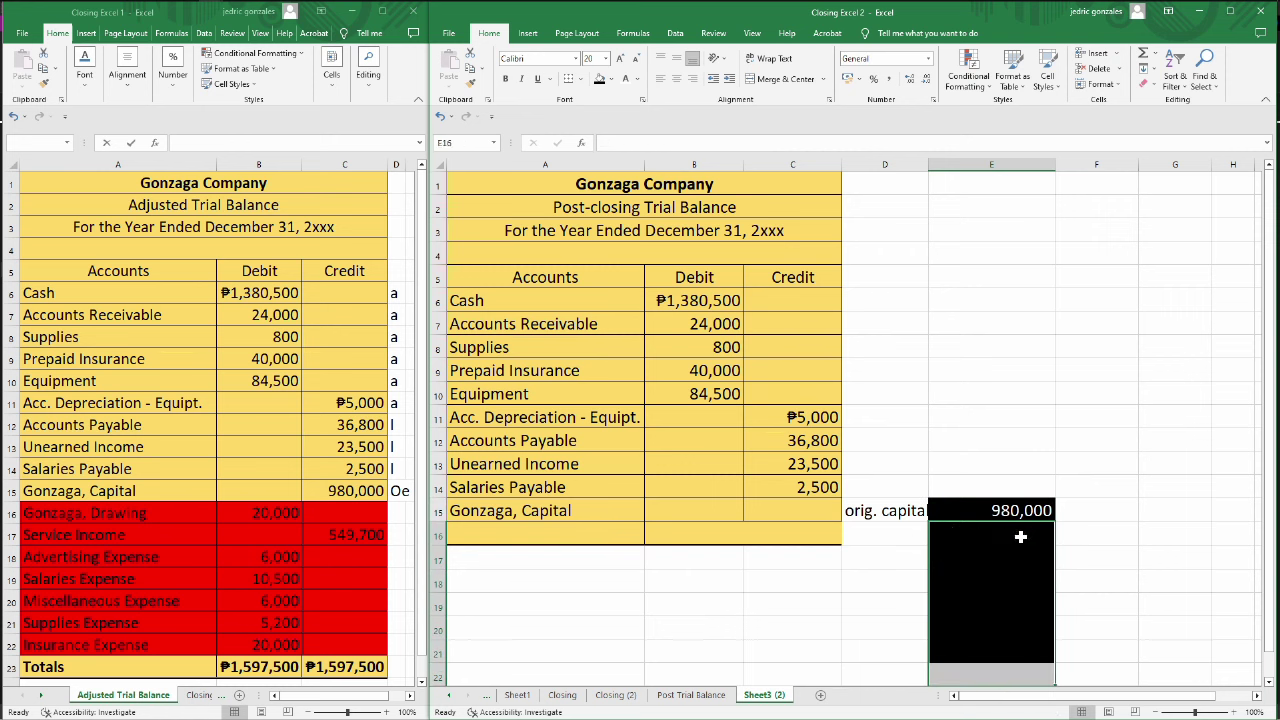
click(866, 541)
Give cells E15:E21 a white fill and the automatic font color.
click(1018, 508)
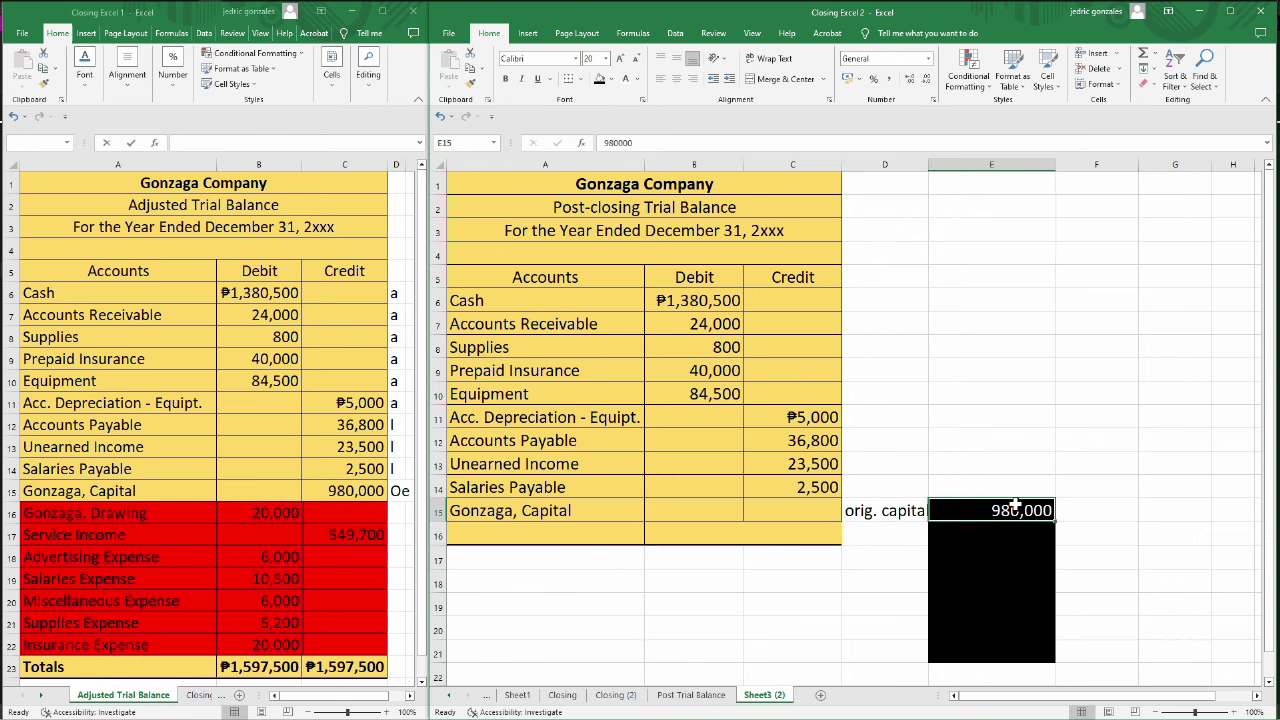
key(shift+Down)
key(shift+Down)
key(shift+Down)
key(shift+Down)
key(shift+Down)
key(shift+Down)
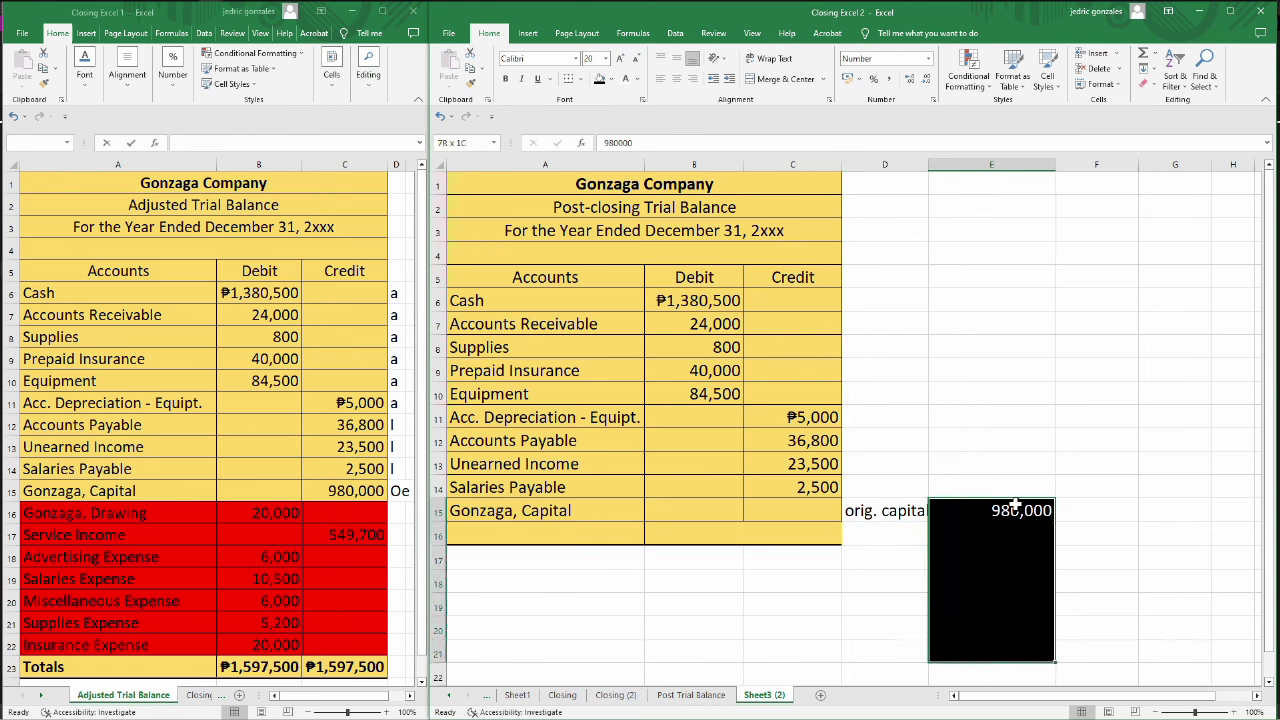
click(611, 79)
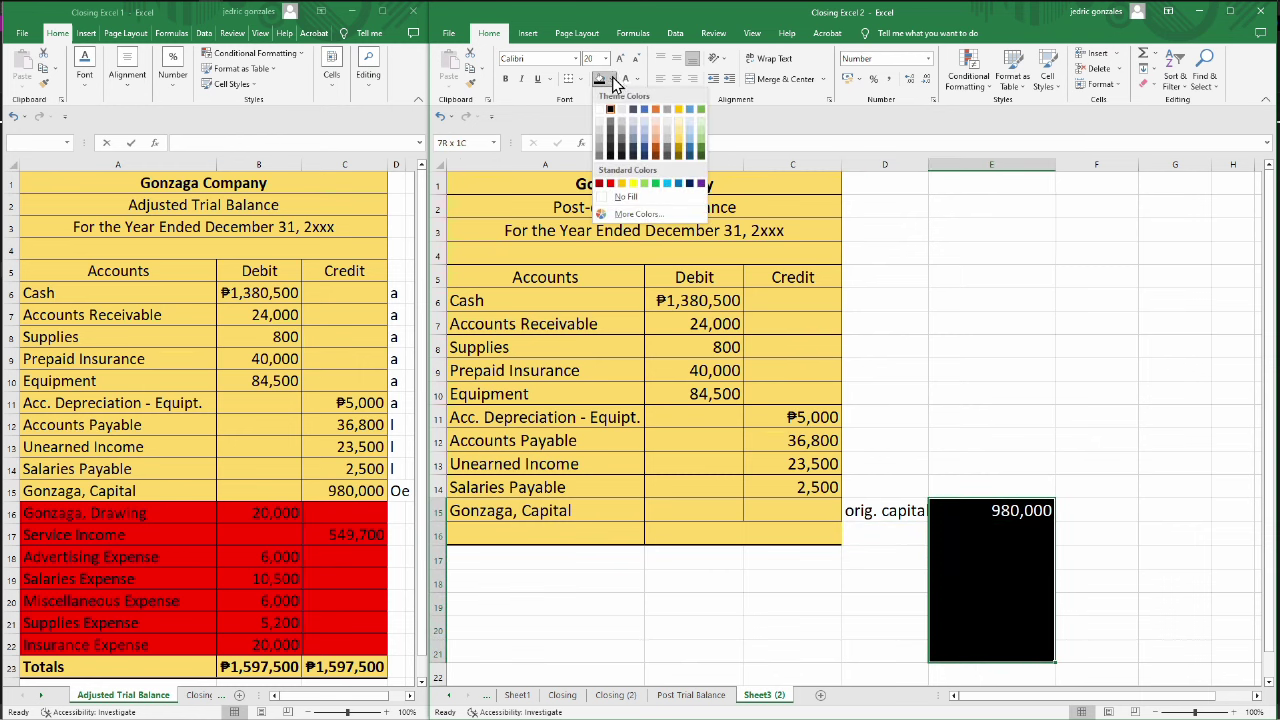
click(599, 108)
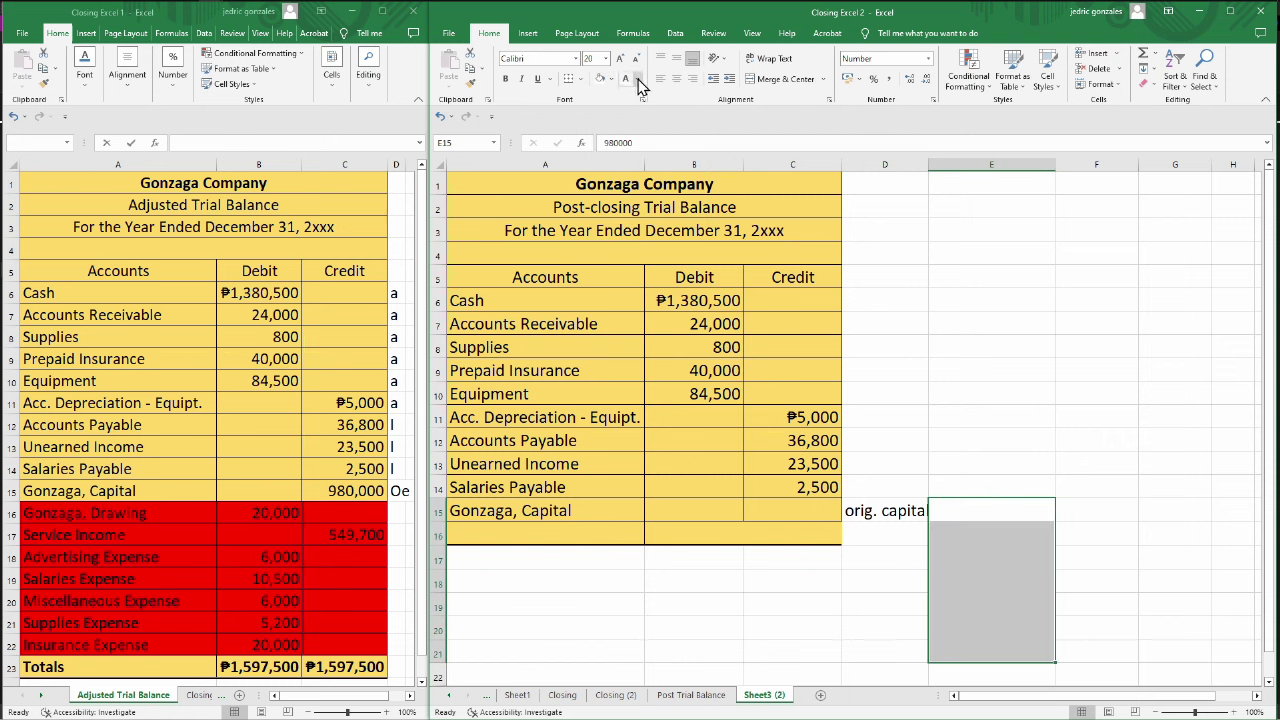
click(639, 80)
click(628, 97)
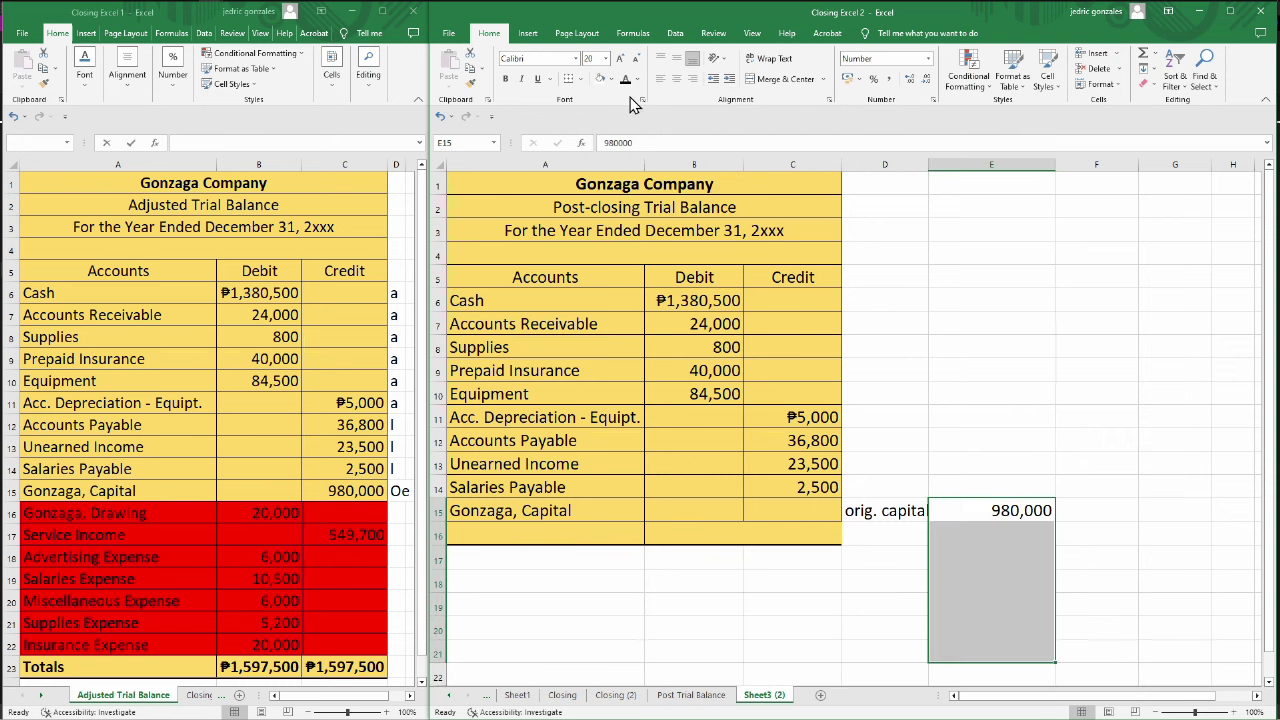
click(984, 540)
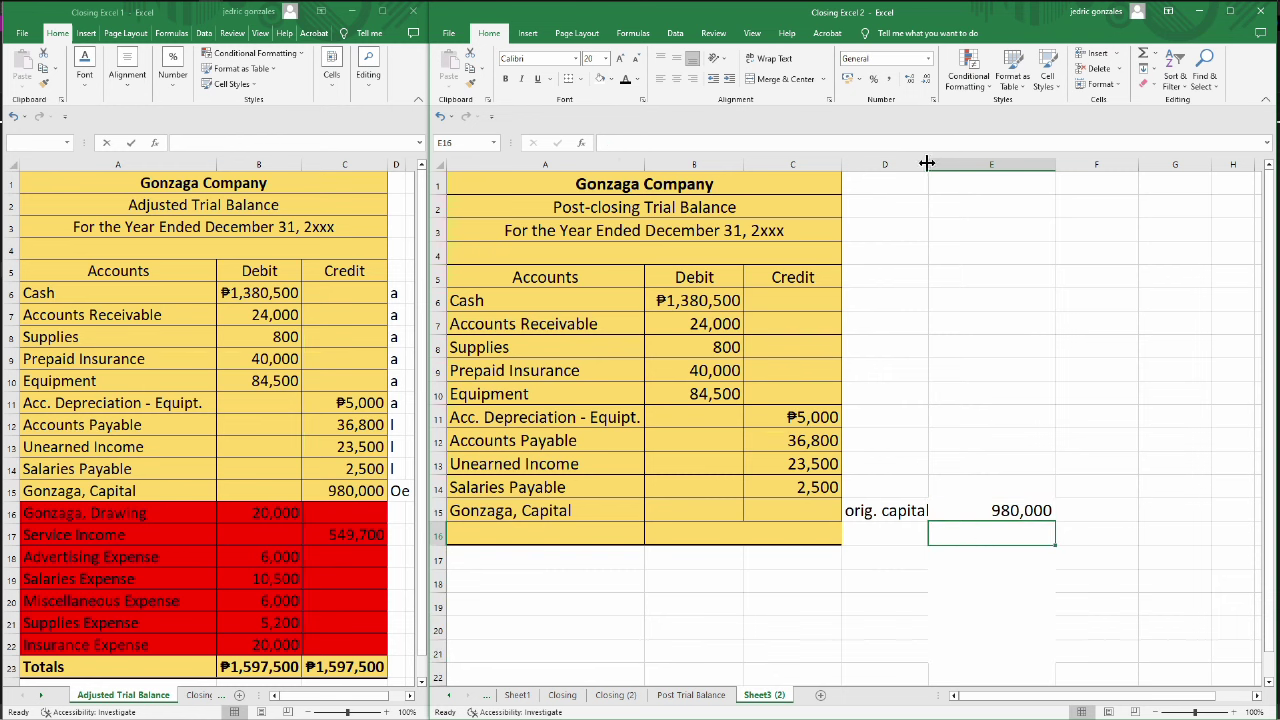
Widen column D slightly and enter the labels "Add: Revenue", "total" and "less: drawing" in cells D16 to D18.
drag(927, 162, 934, 162)
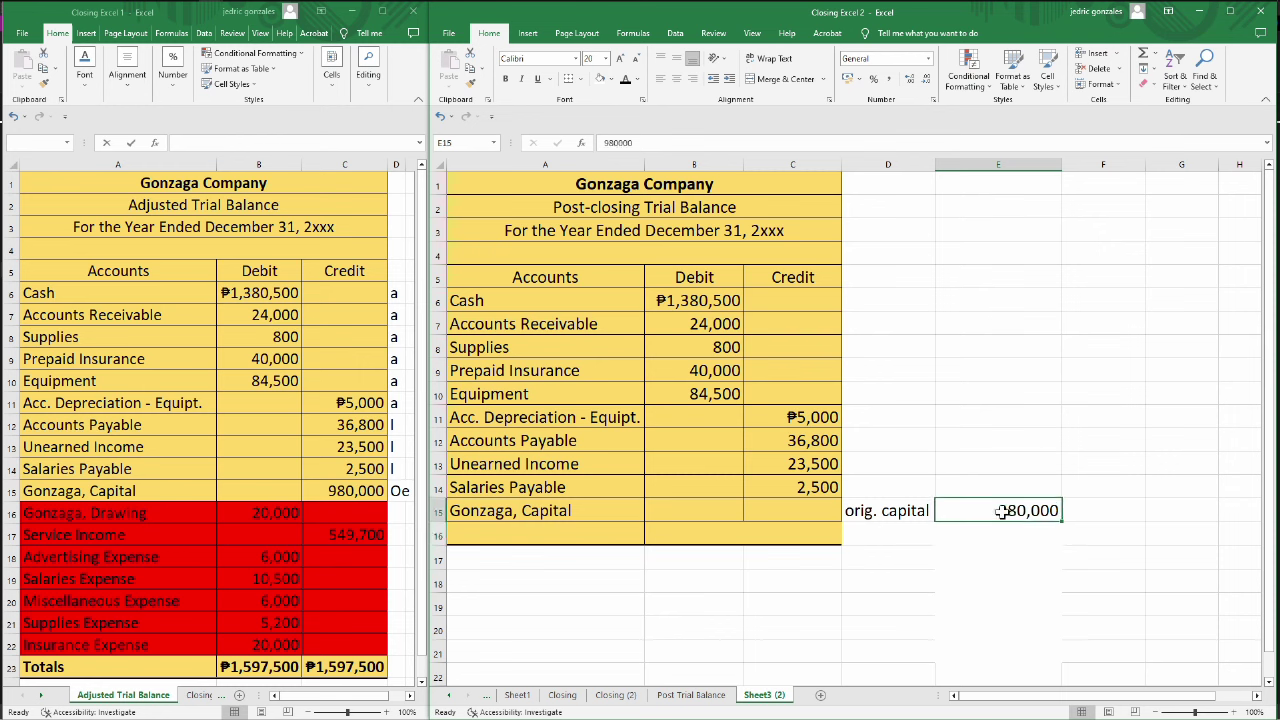
click(896, 530)
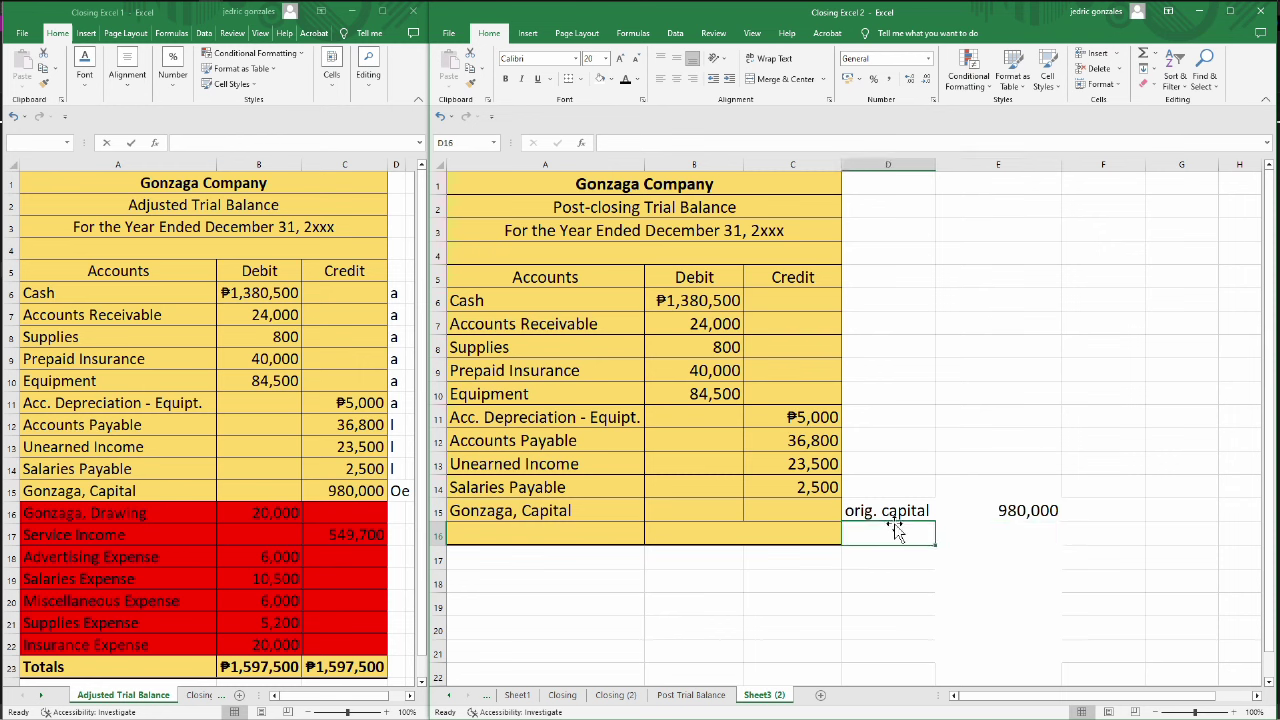
text(Add:)
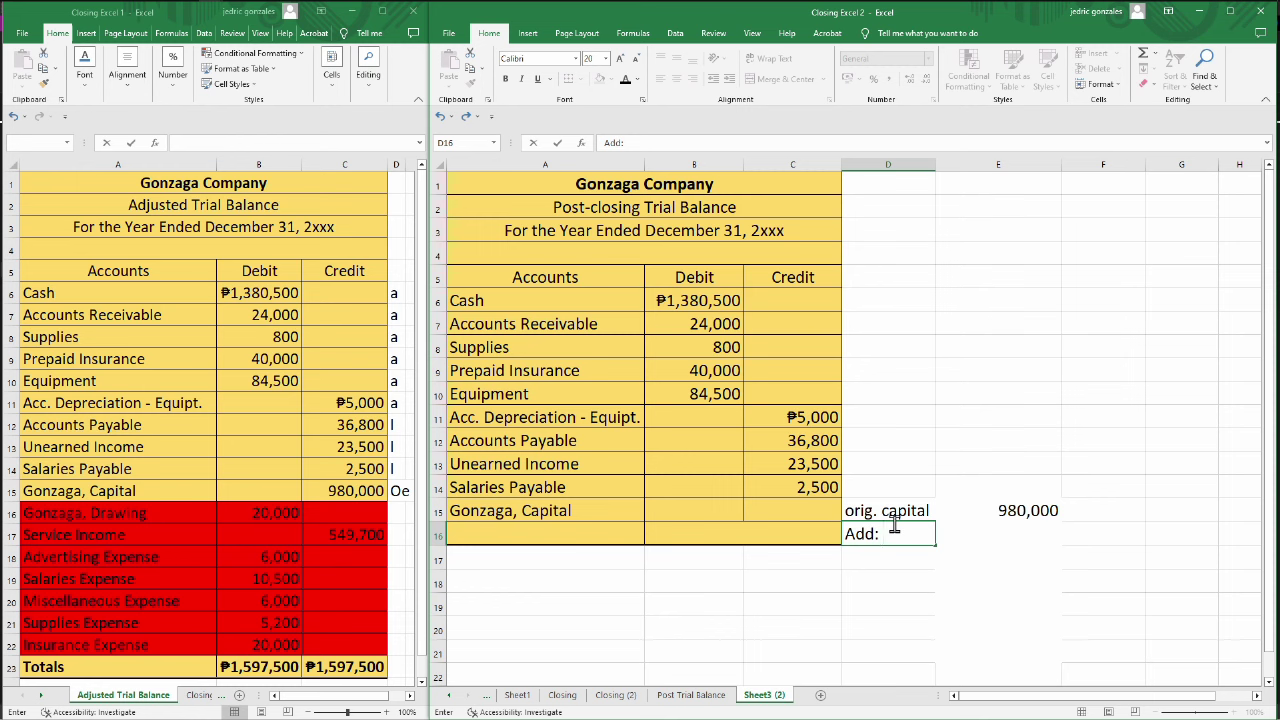
text( Revenue)
key(Return)
text(total)
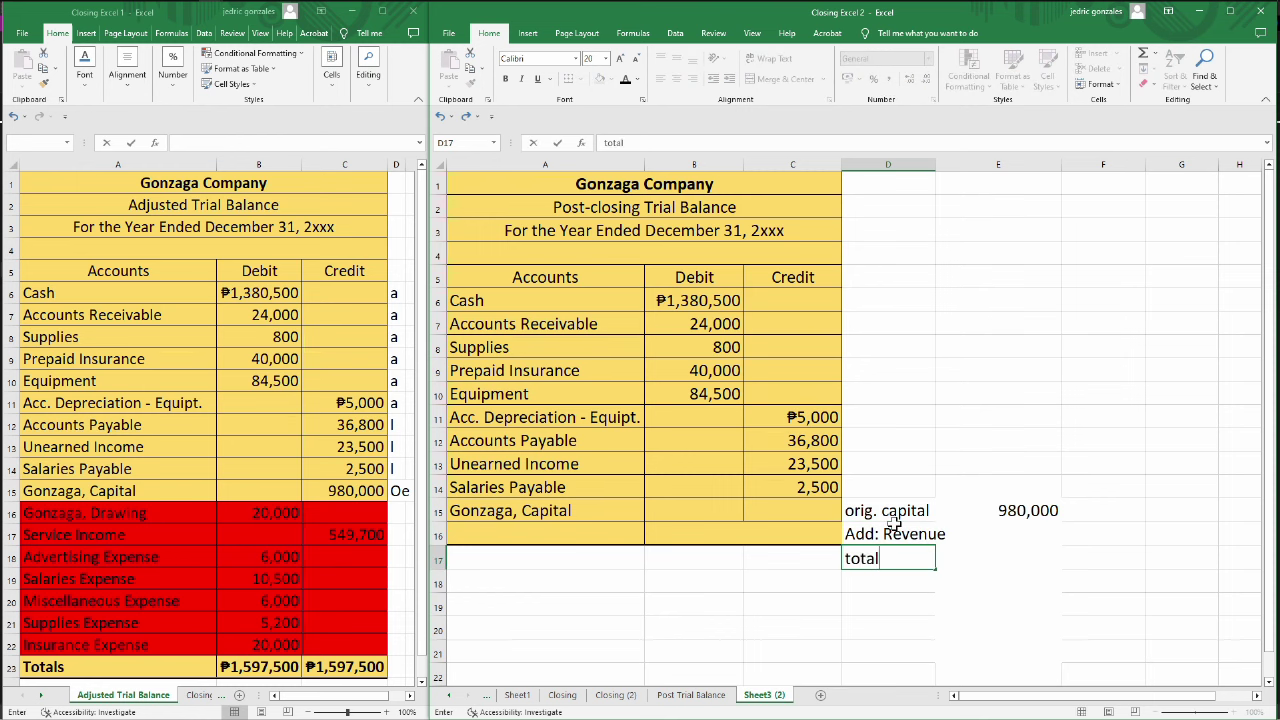
key(Return)
text(less:)
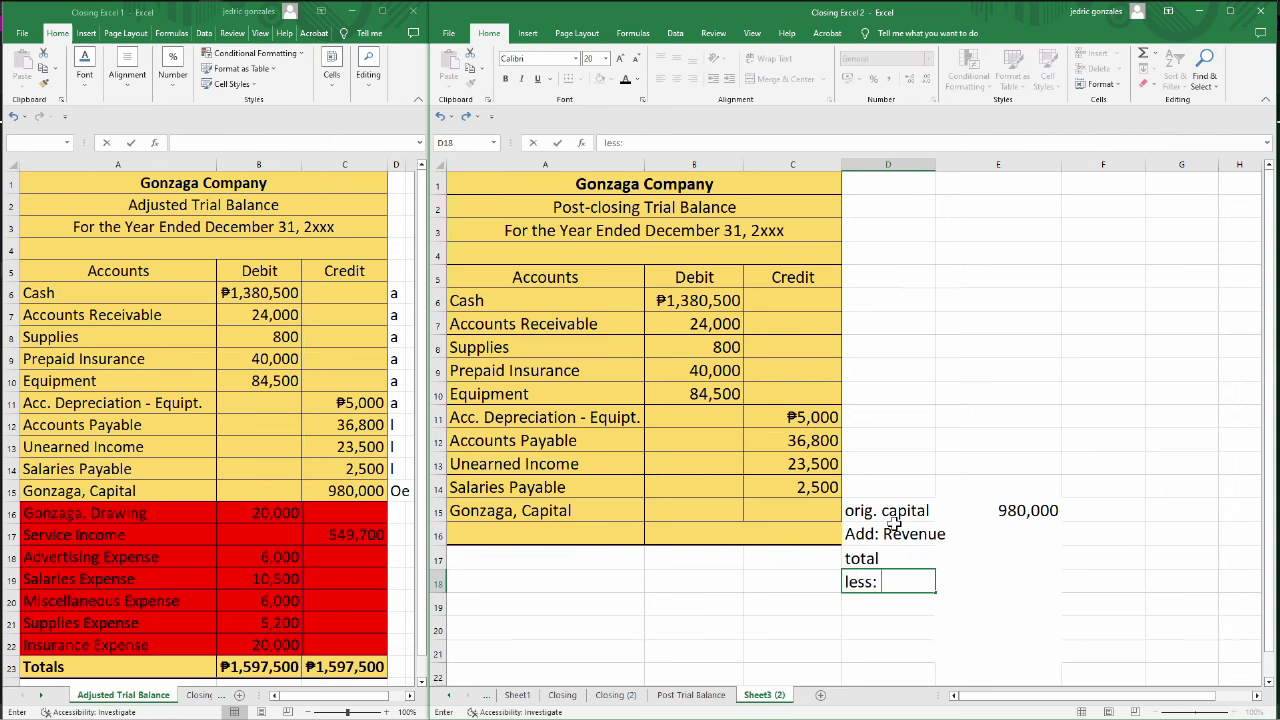
text( drawing)
key(Return)
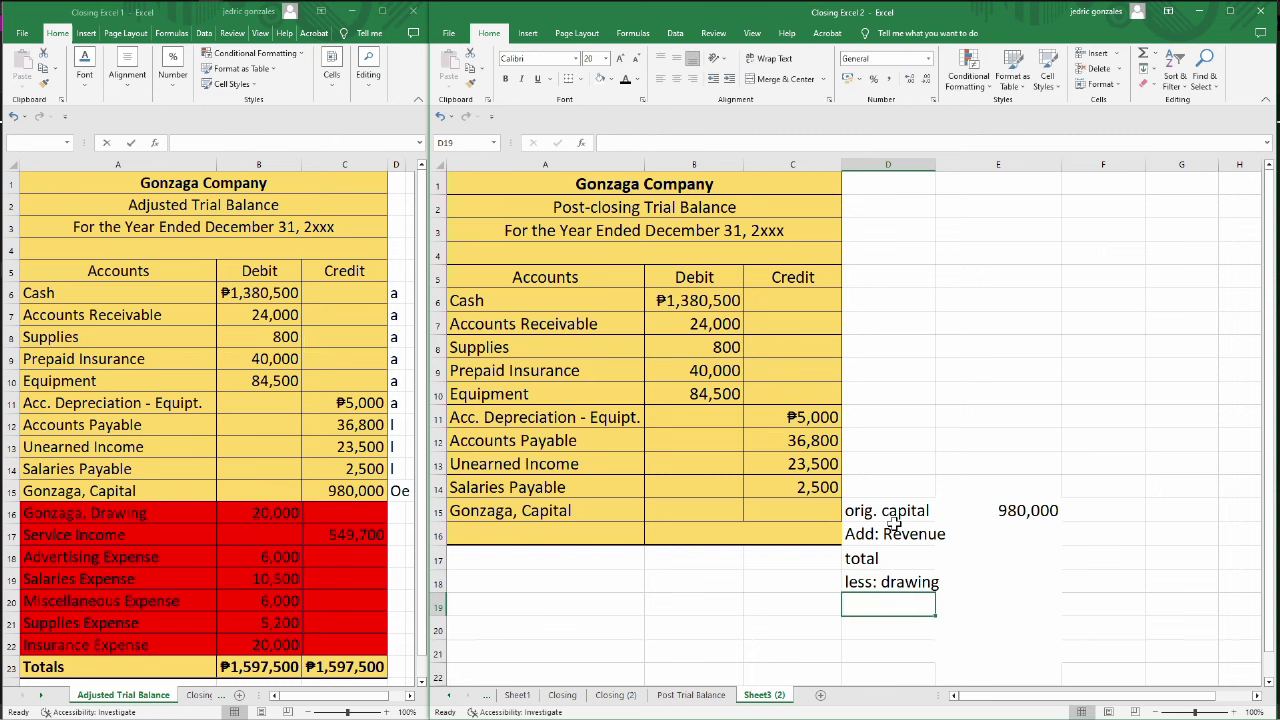
Enter the labels "Less: expenses" and "Total" in cells D19 and D20.
text(Less:)
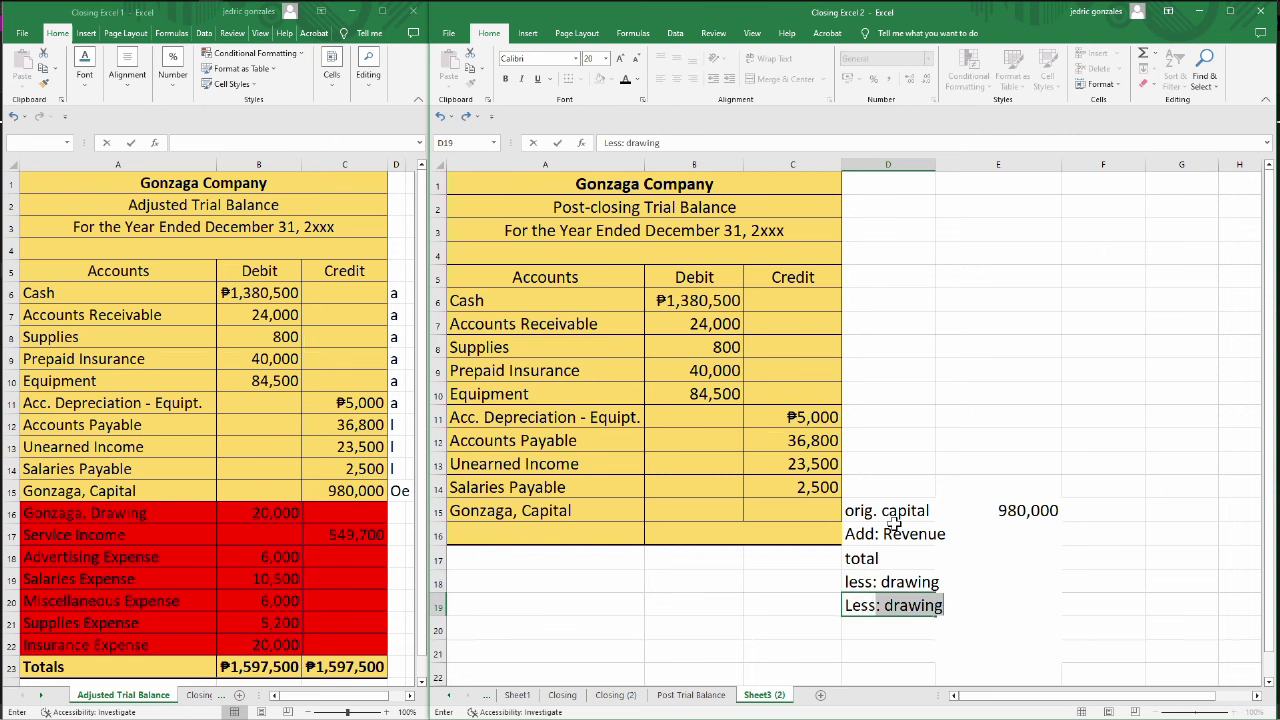
text( expe)
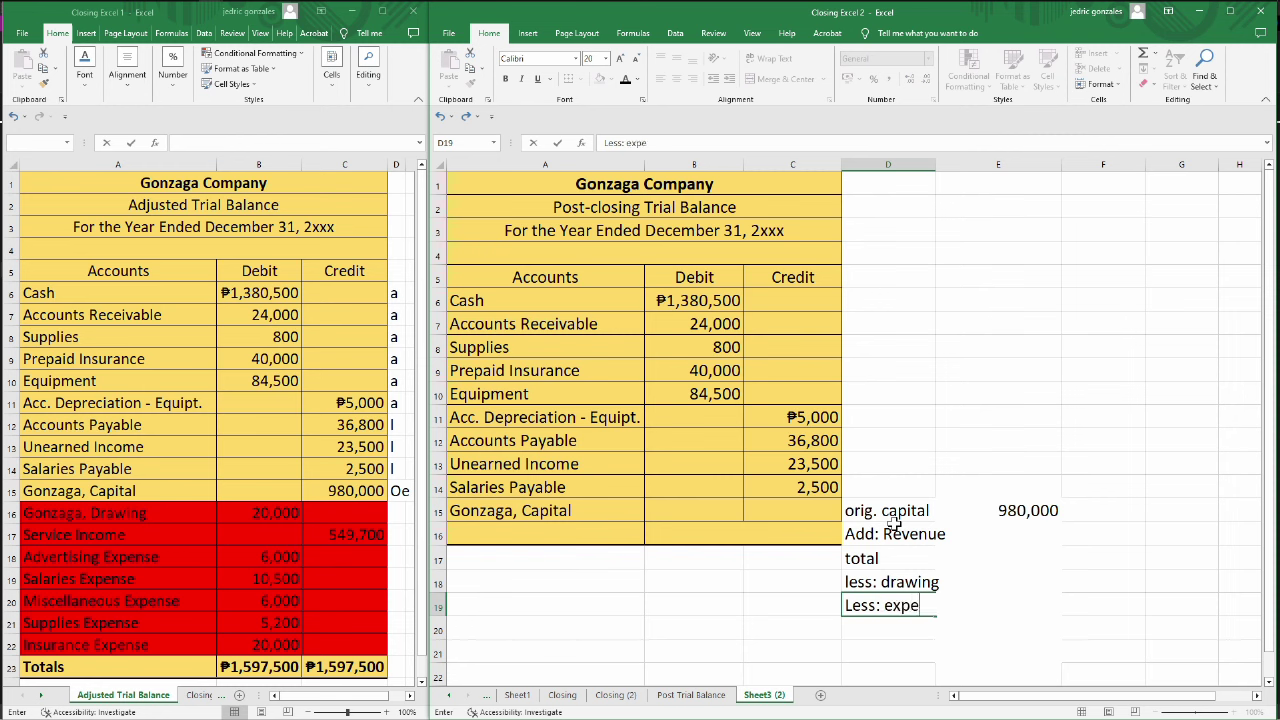
text(mses)
key(BackSpace)
key(BackSpace)
key(BackSpace)
text(nses)
key(Return)
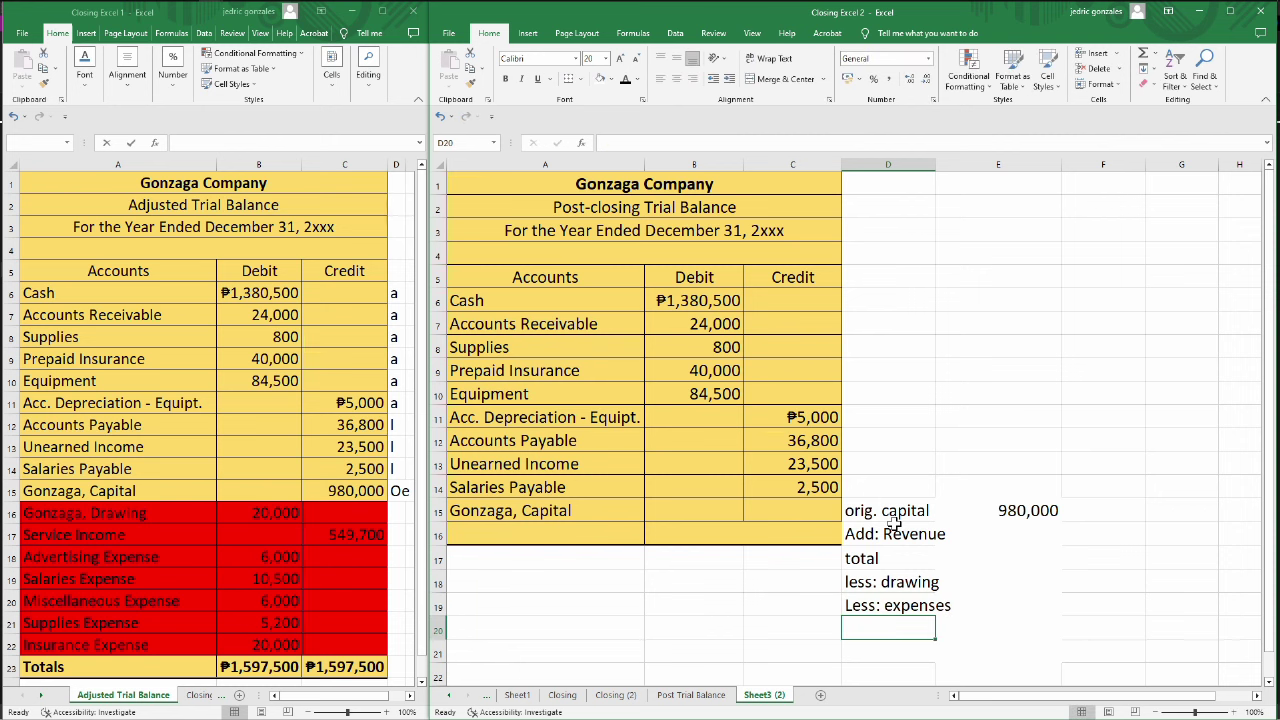
text(Total)
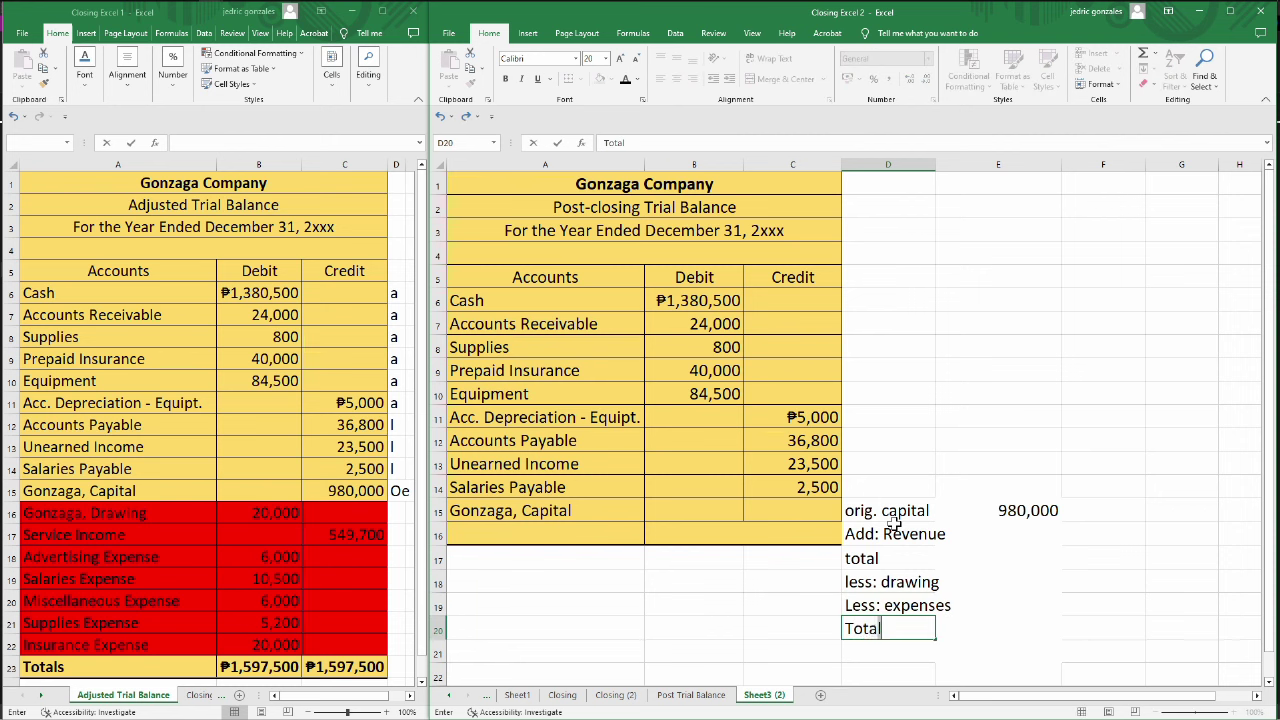
key(Return)
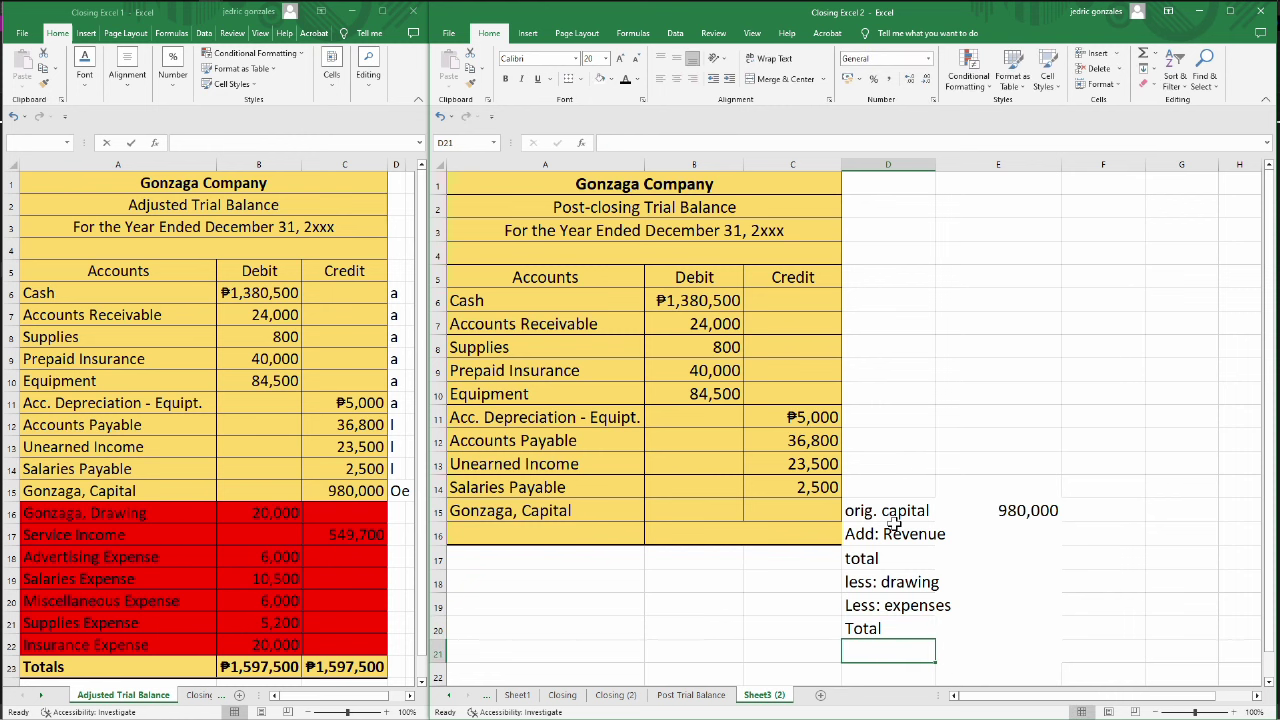
Widen column D to fit its labels and enter 549,700 as the added revenue in cell E16.
key(Up)
key(Up)
key(Up)
key(Up)
key(Up)
key(Right)
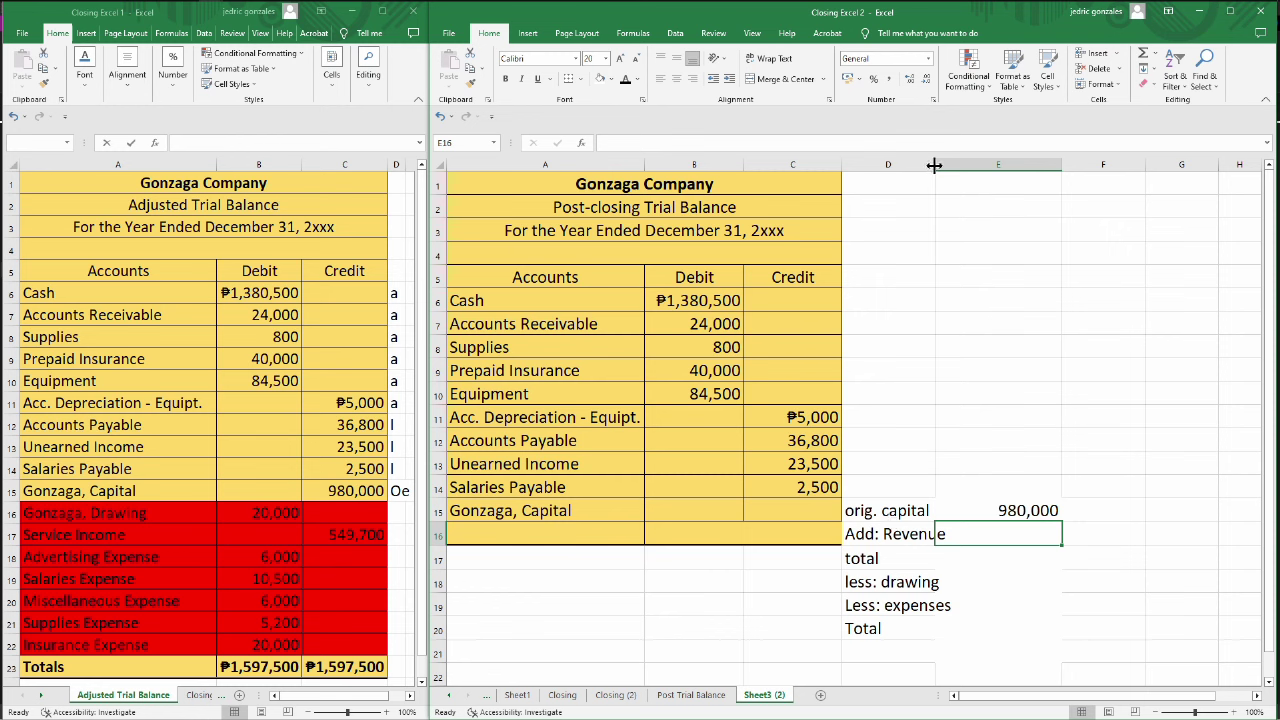
drag(934, 165, 957, 165)
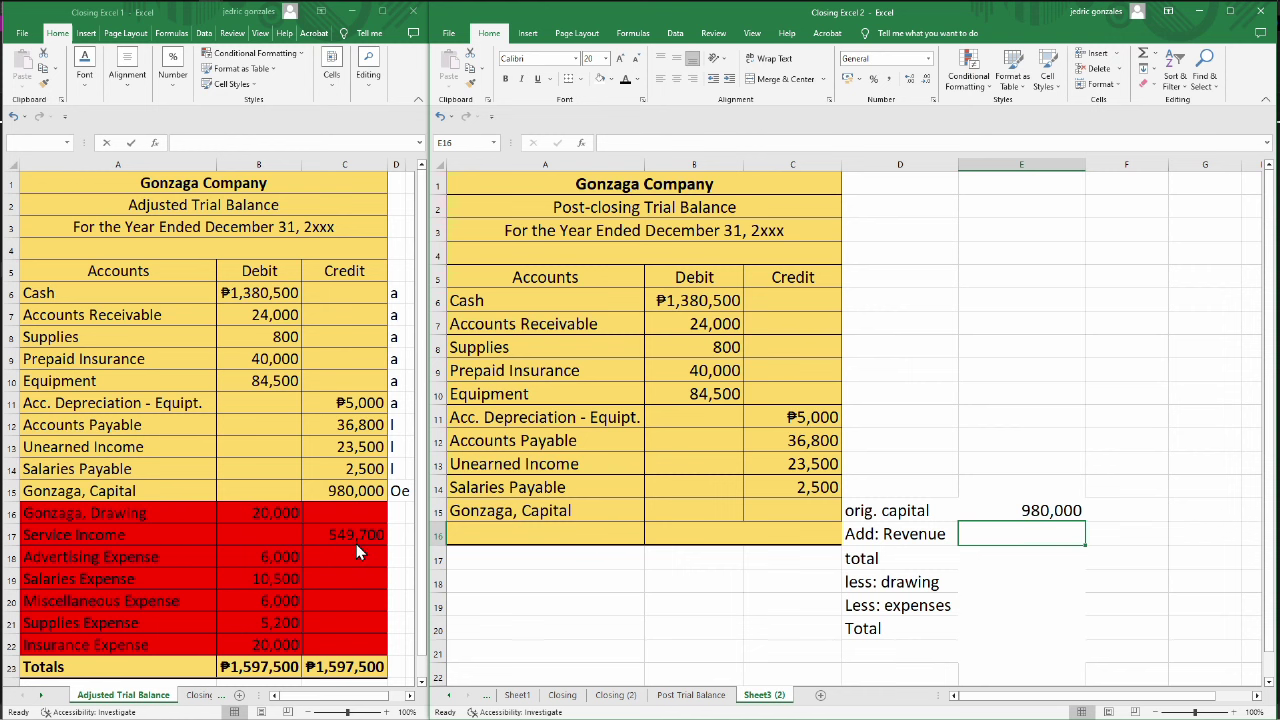
text(54970)
key(BackSpace)
key(BackSpace)
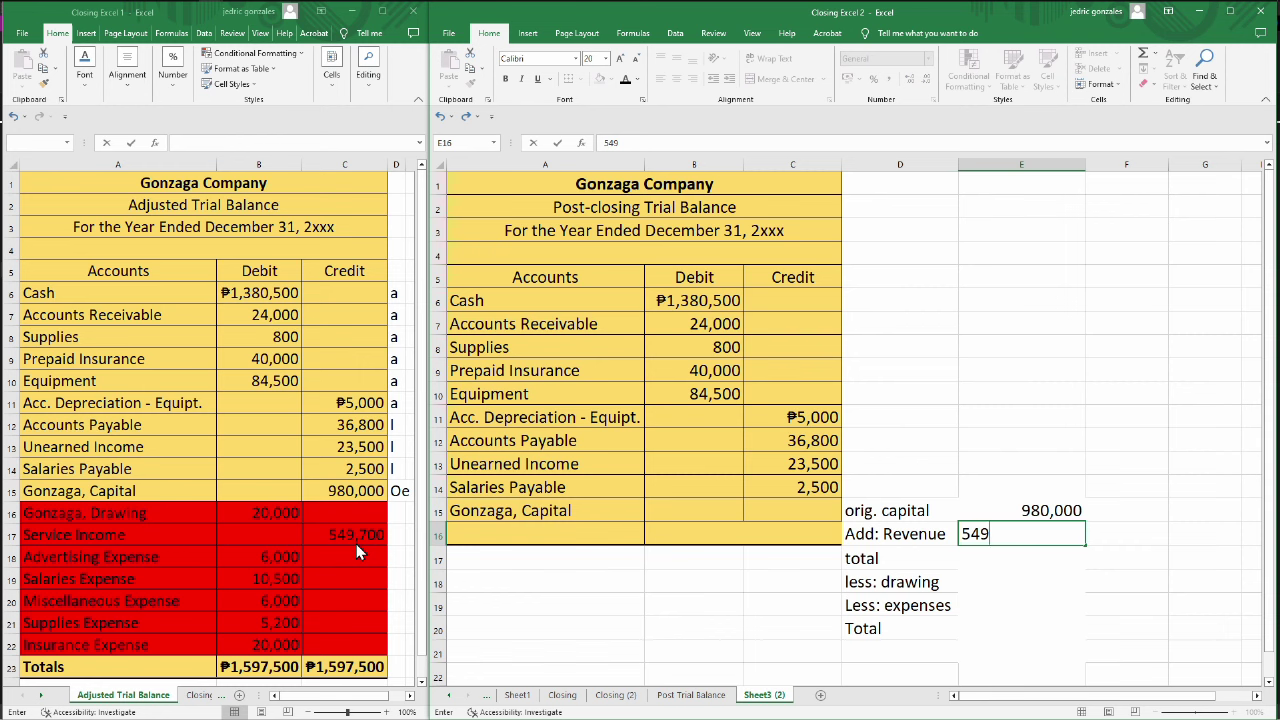
text(,700)
key(Return)
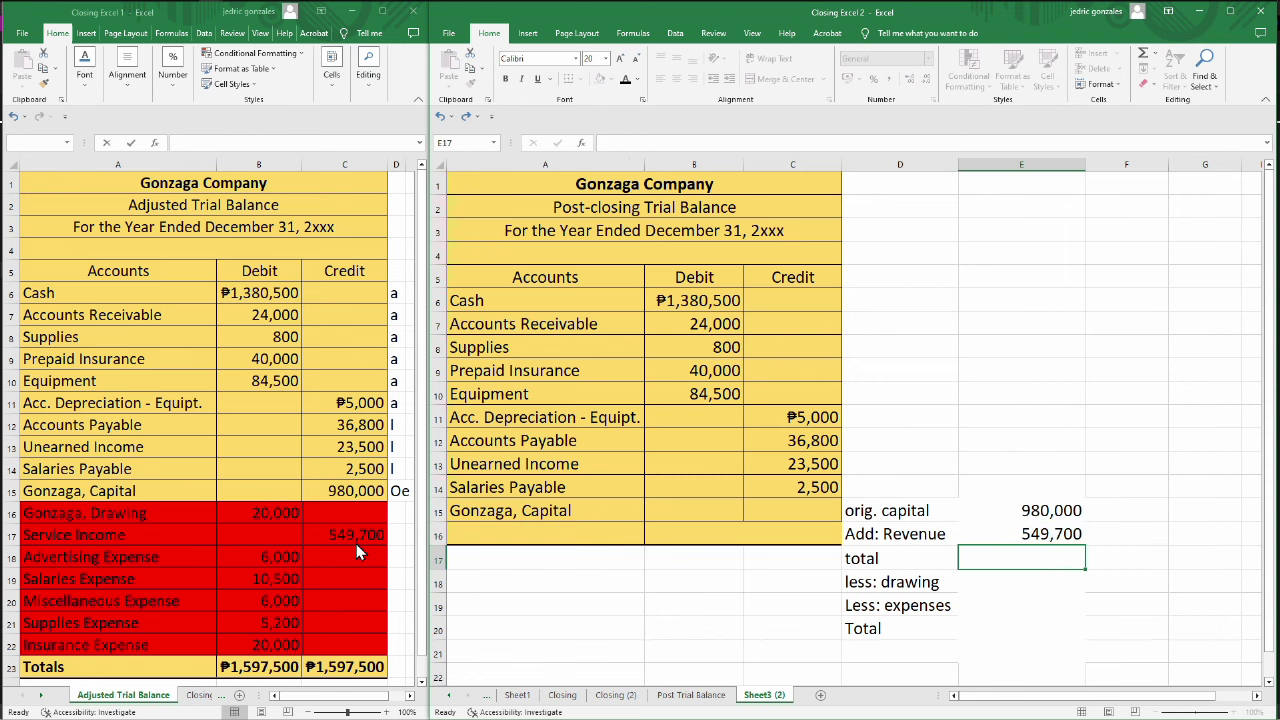
Enter 20,000 as the drawing amount in cell E18, leaving E17 blank.
key(Return)
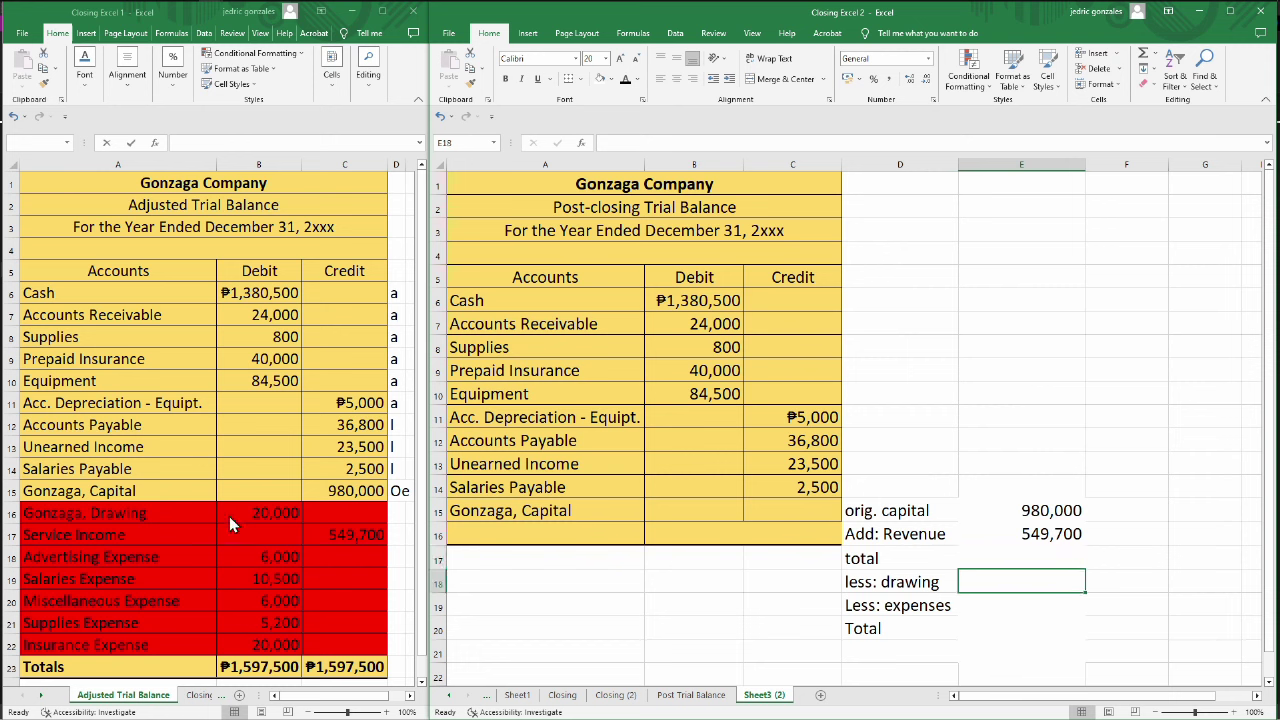
text(20,)
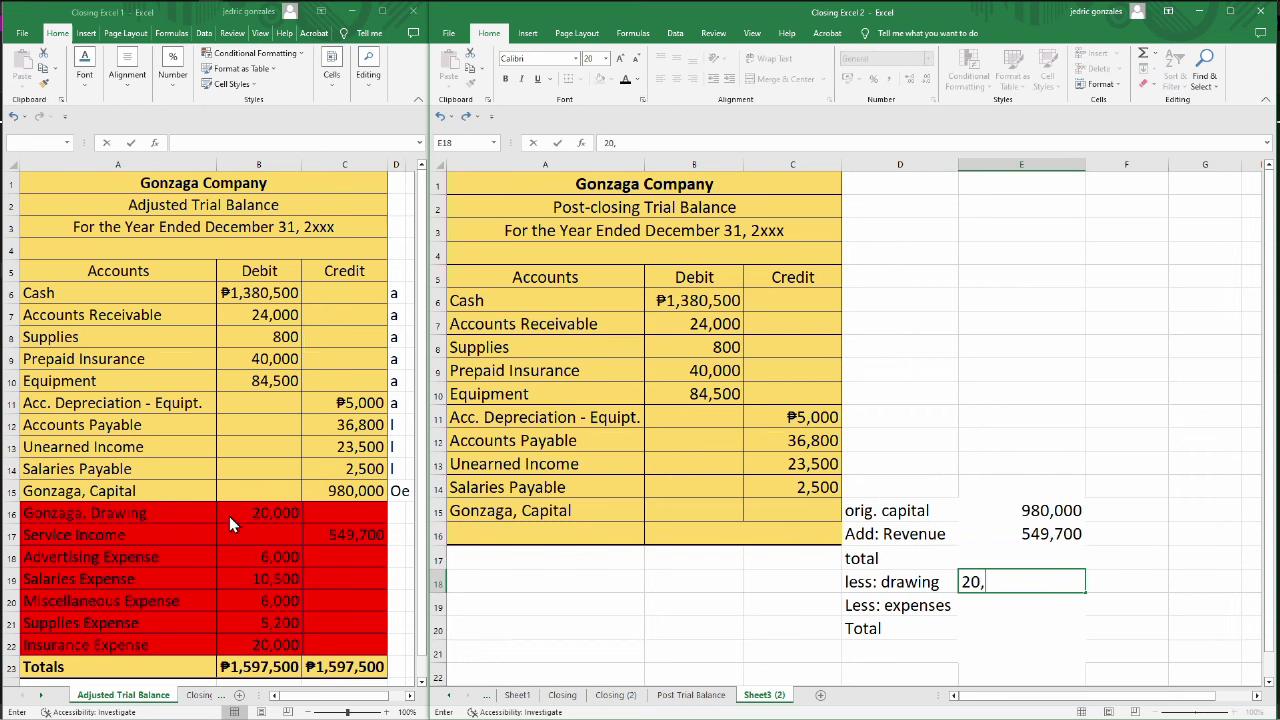
text(000)
key(Return)
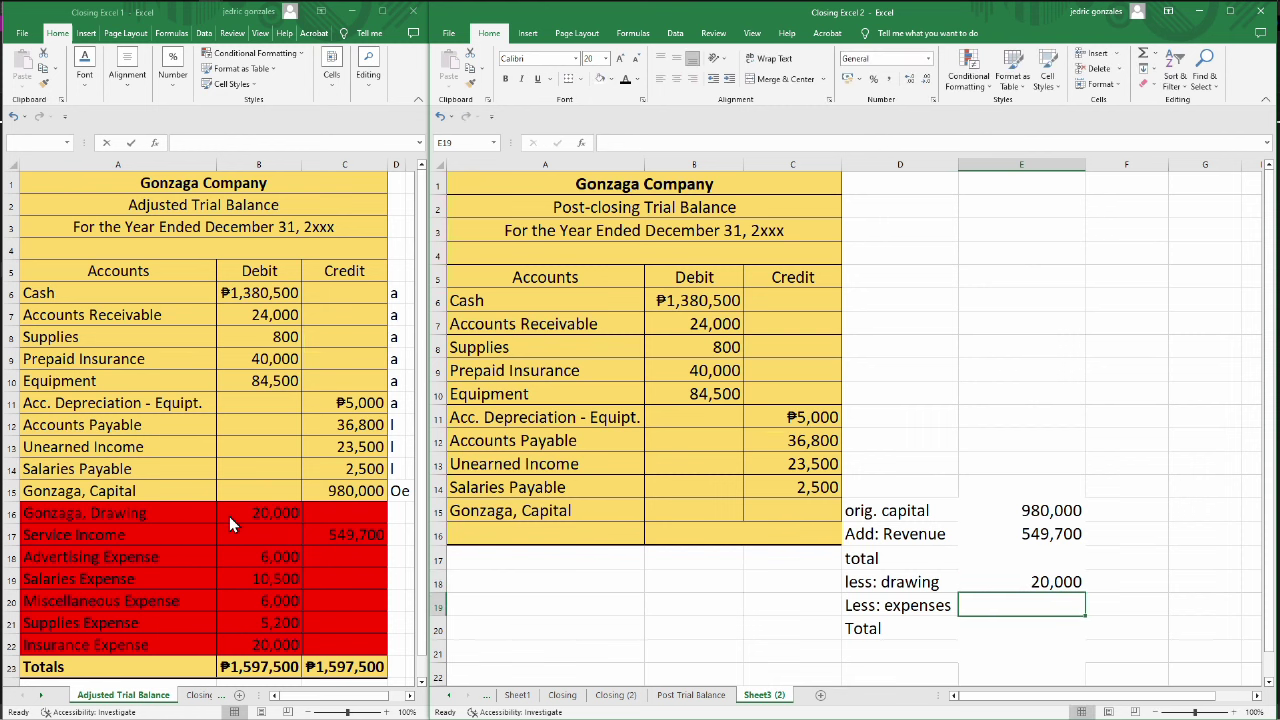
Compute expenses in cell E19 with a SUM of the expense debits B18:B22 in the Adjusted Trial Balance sheet of Closing Excel 1.
text(=)
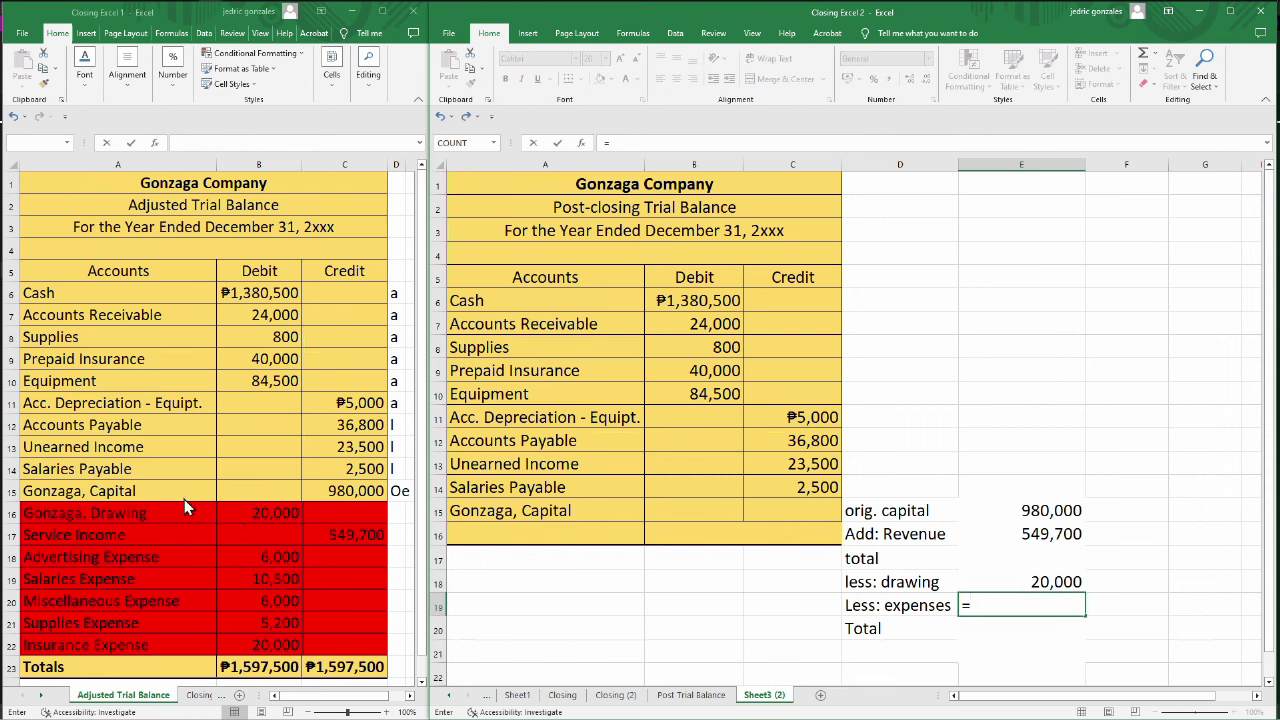
text(su)
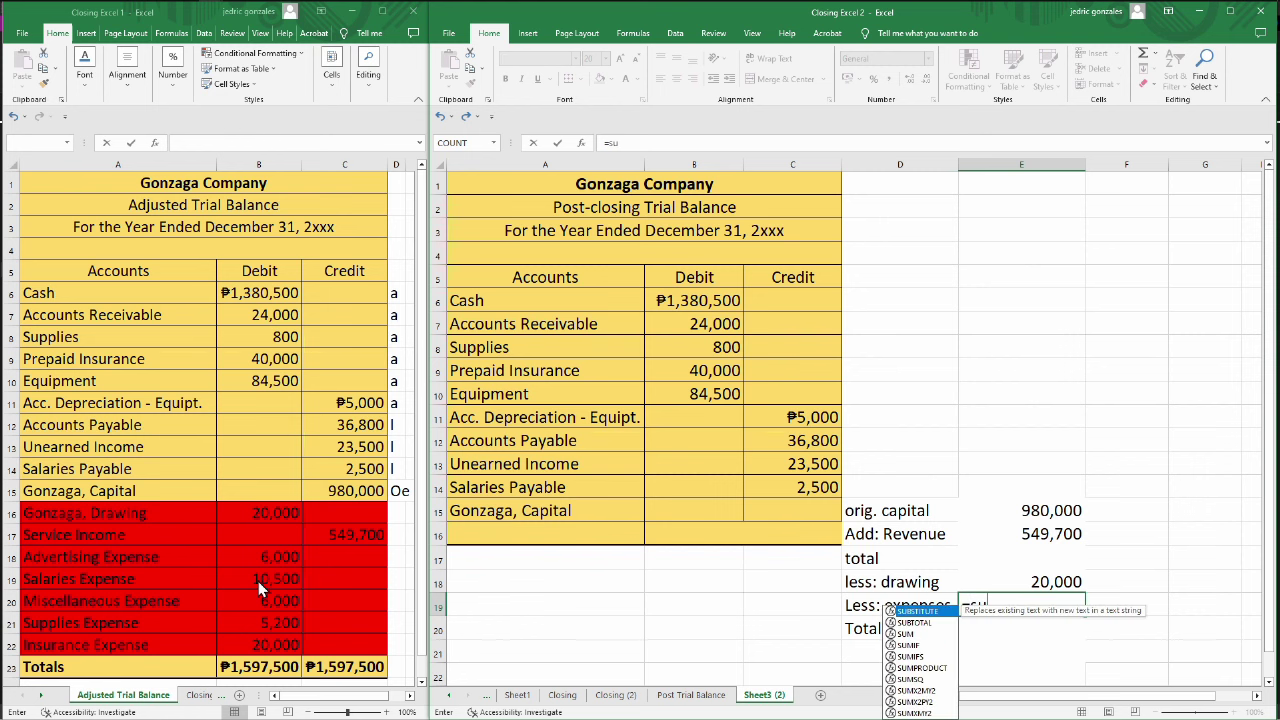
text(m()
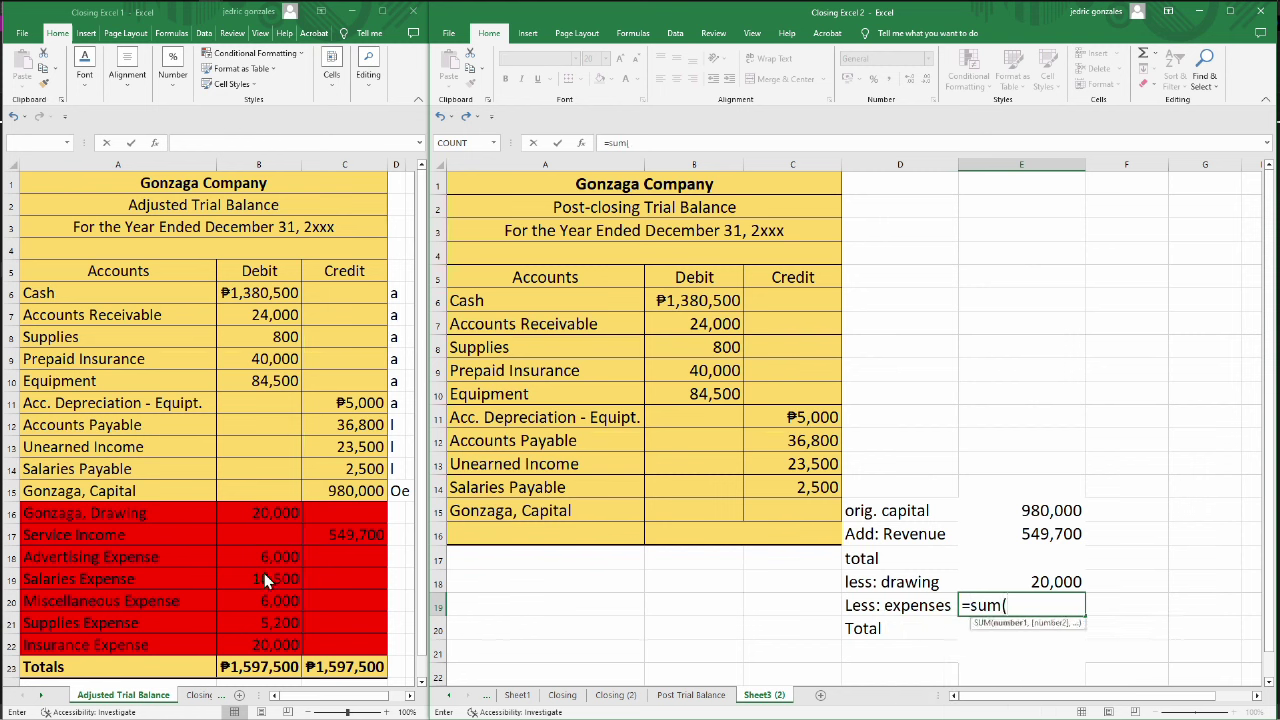
click(266, 556)
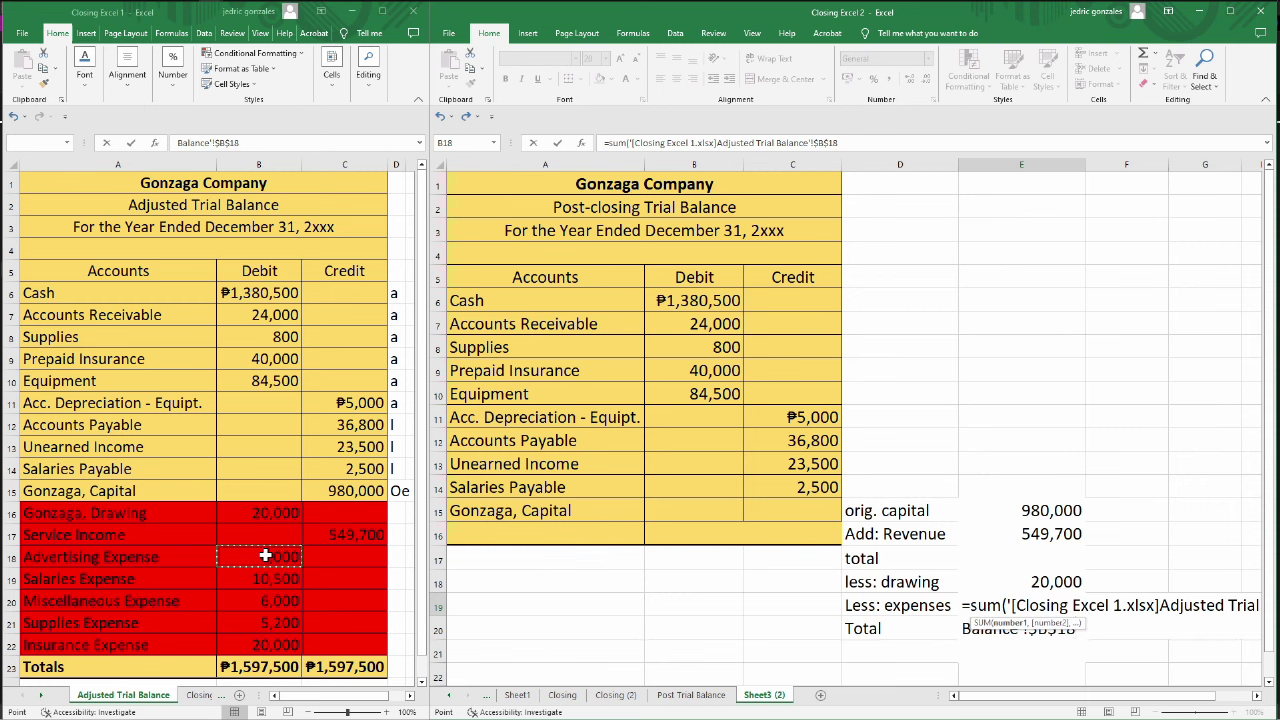
key(shift+Down)
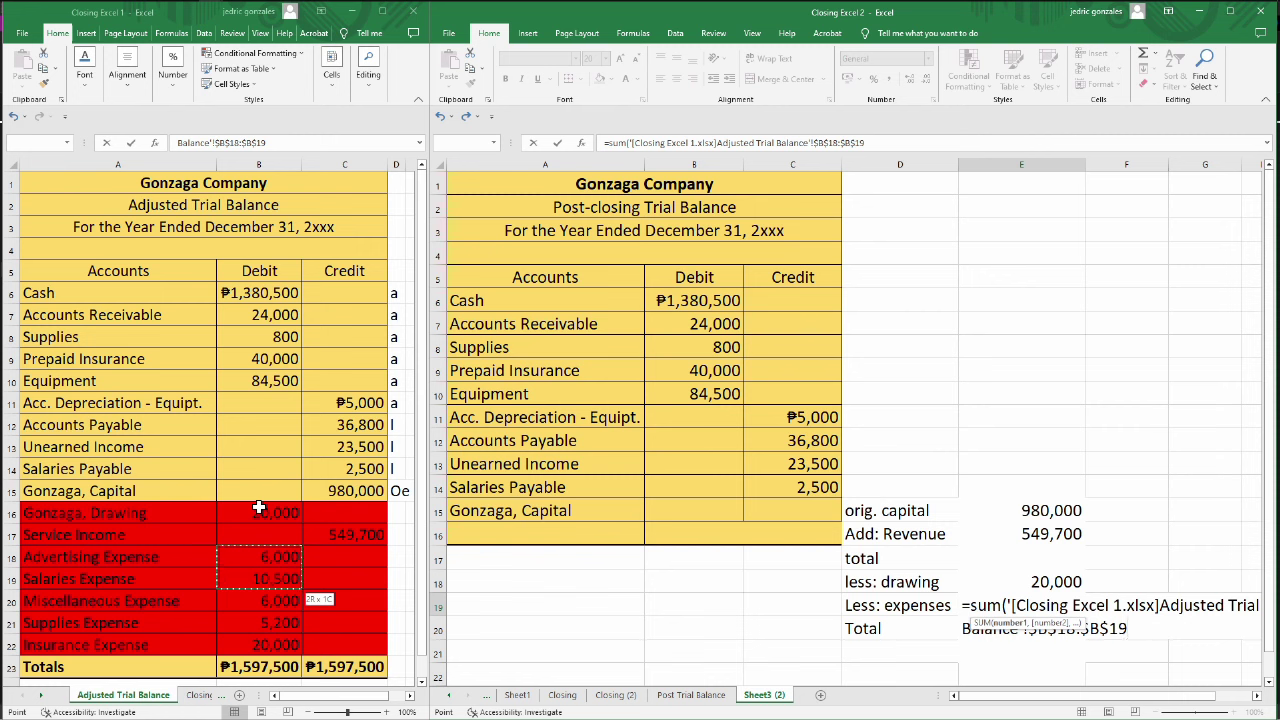
key(shift+Down)
key(shift+Down)
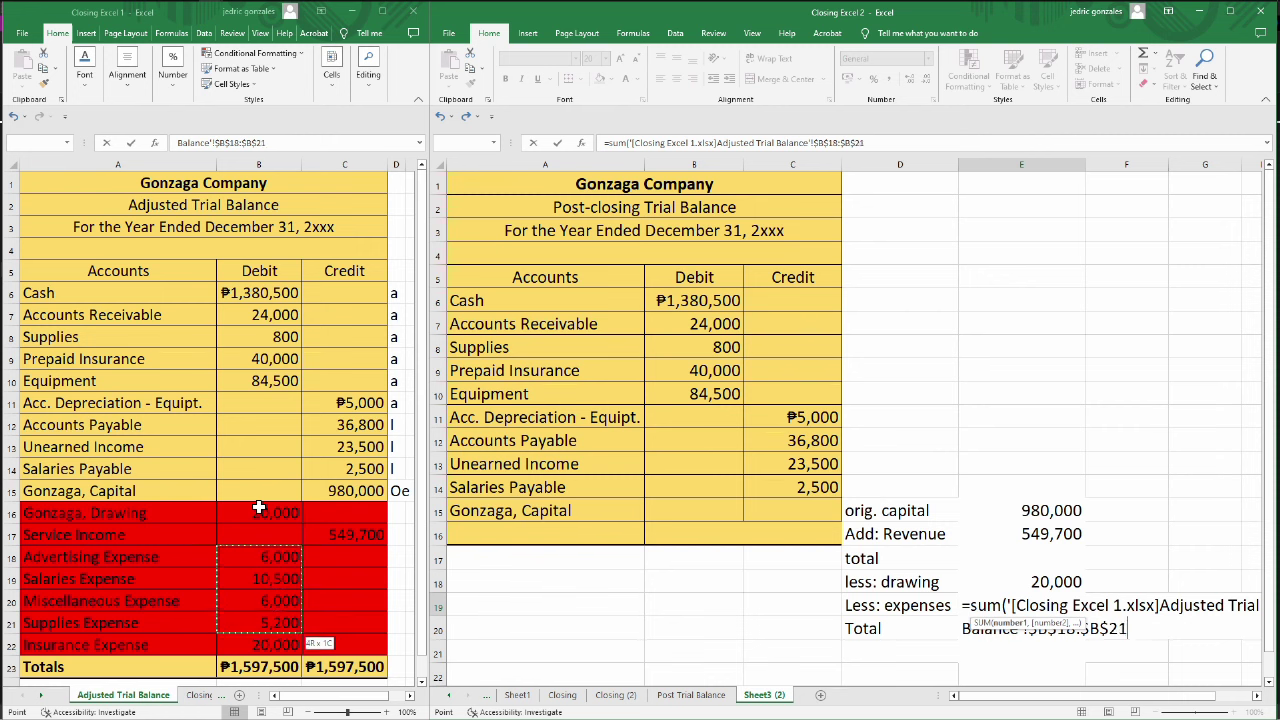
key(shift+Down)
text())
key(Return)
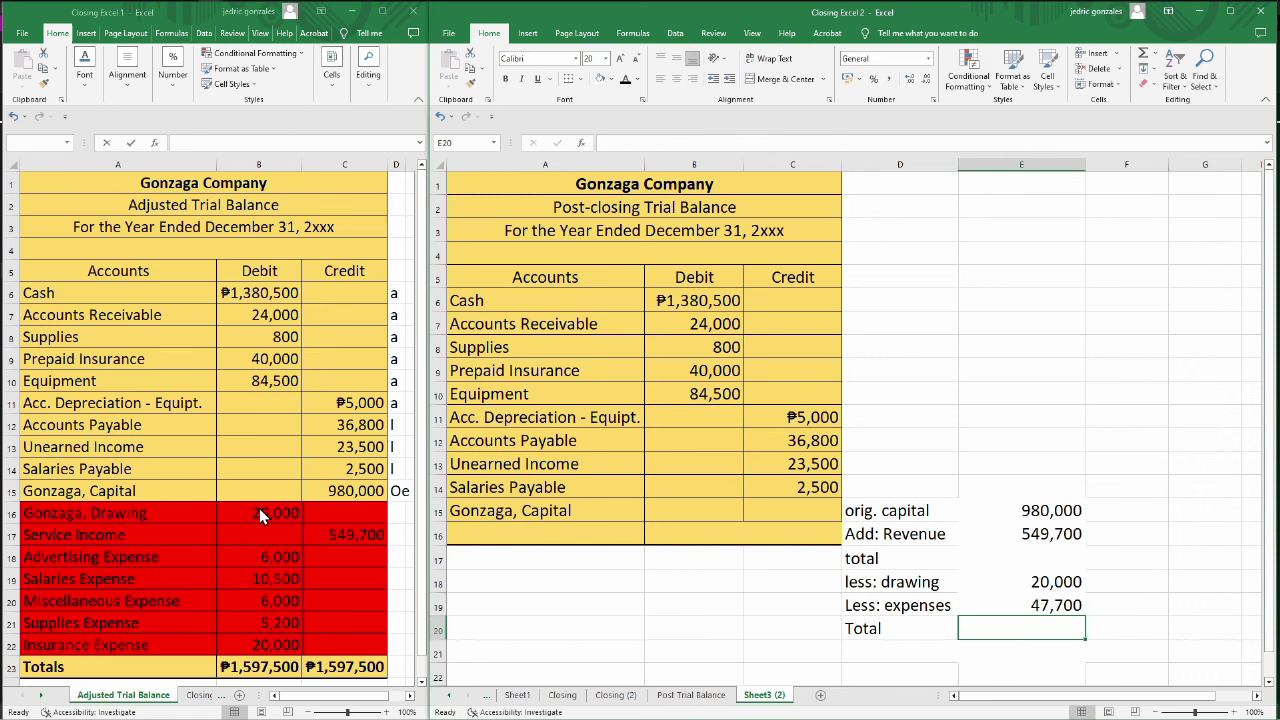
Add the original capital and revenue in cell E17 with the formula =E15+E16.
key(Up)
key(Up)
key(Up)
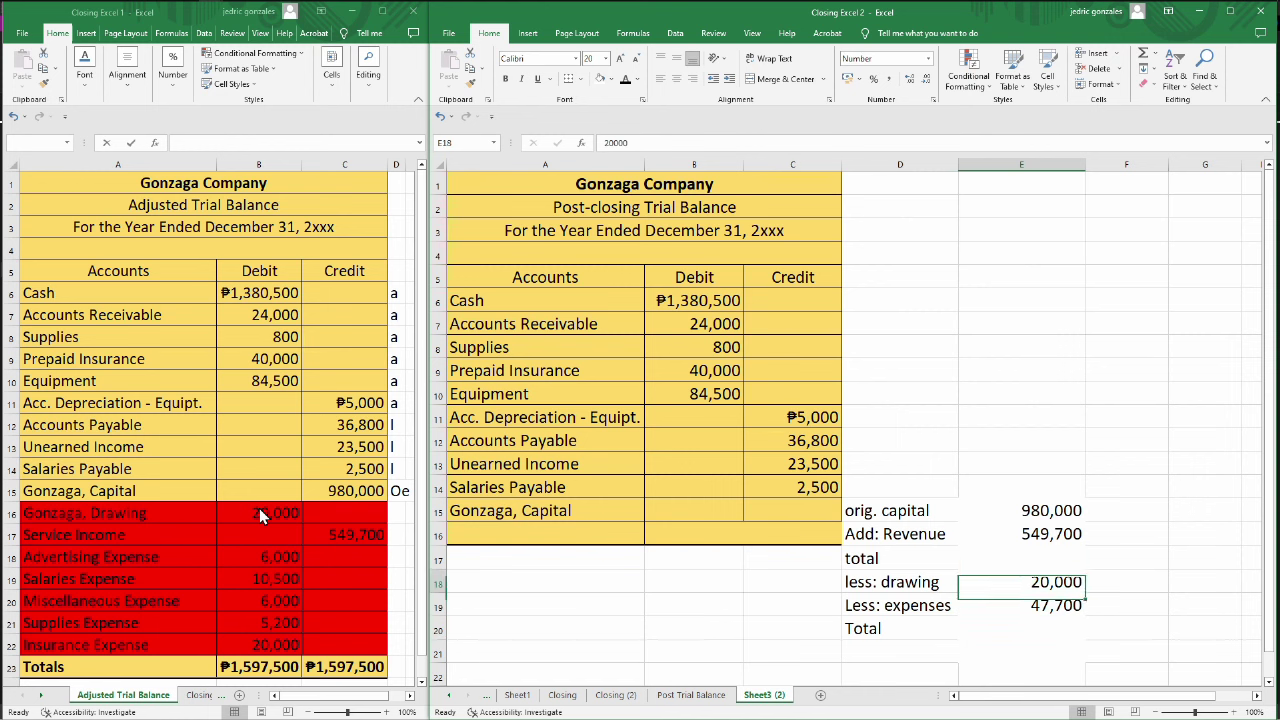
text(=)
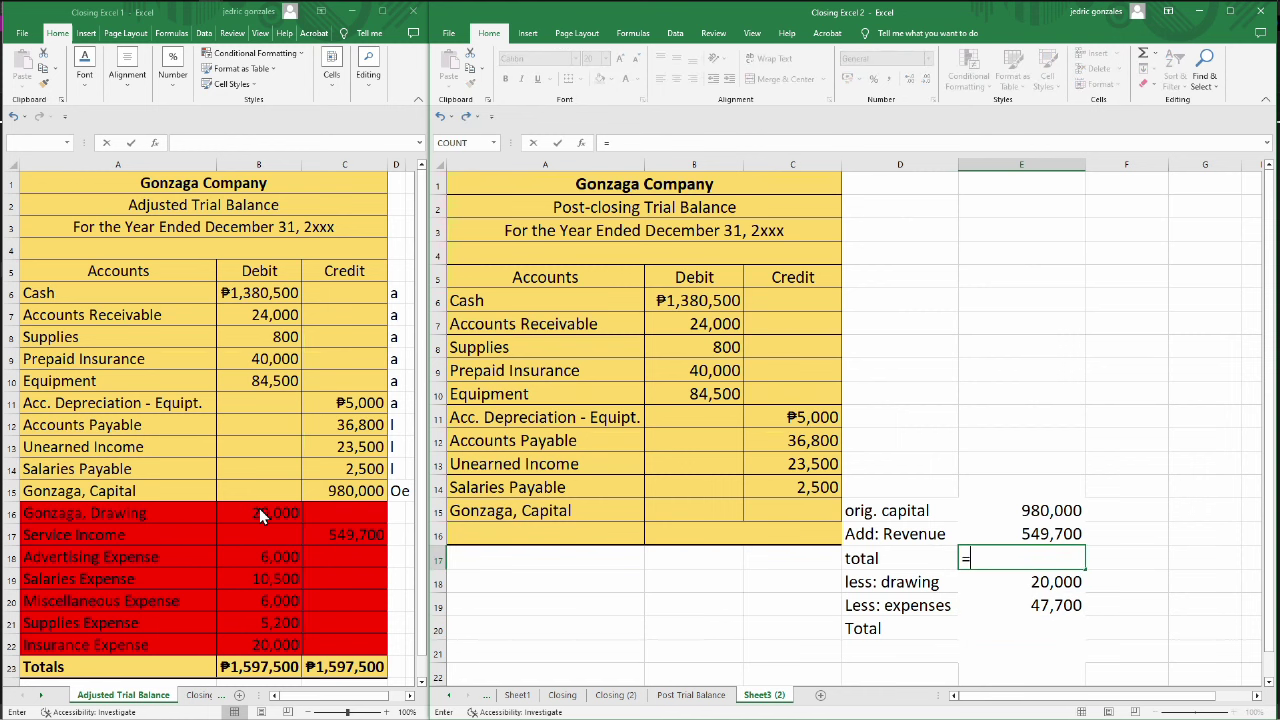
key(Up)
key(Up)
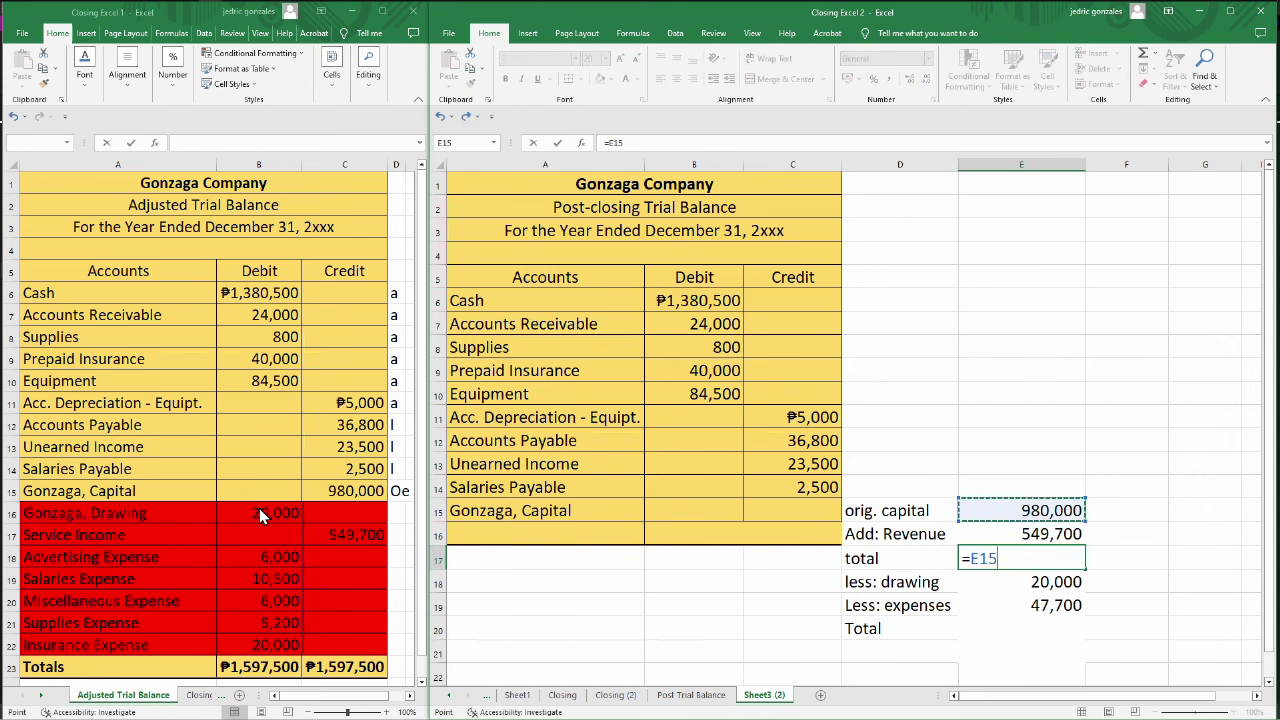
text(+)
key(Up)
key(Return)
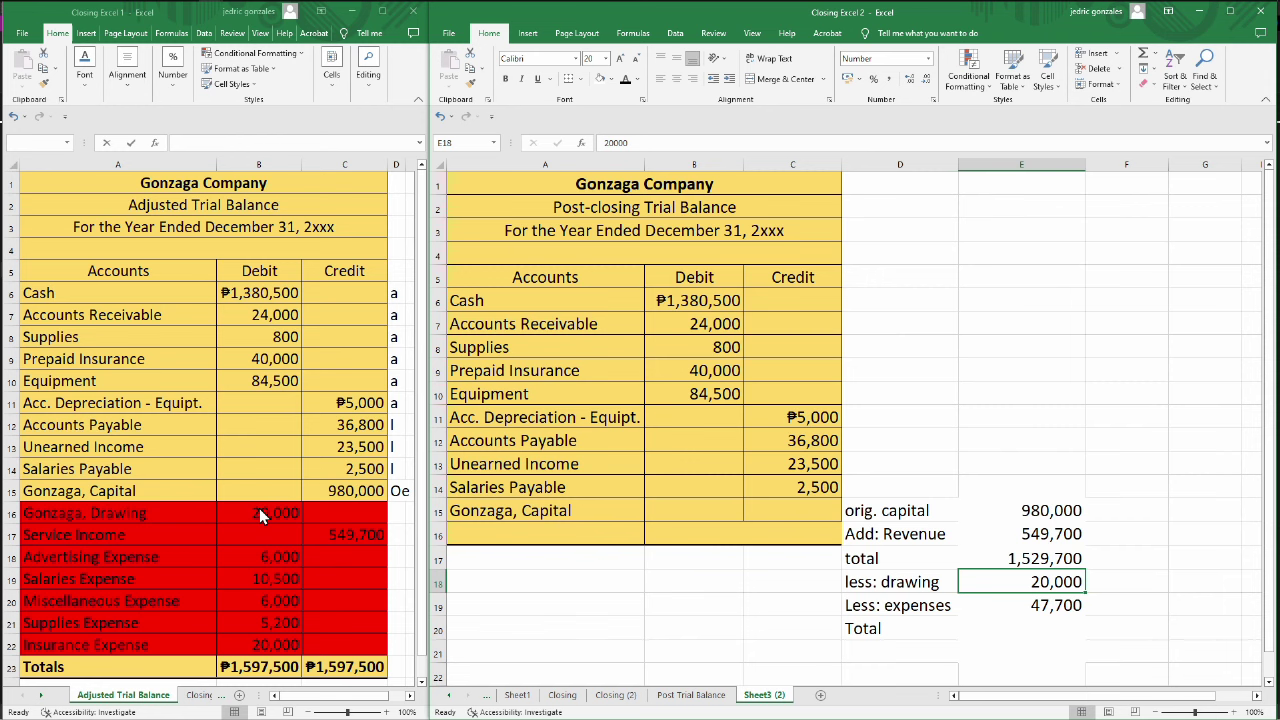
Calculate the ending capital in cell E20 with the formula =E17-E18-E19.
key(Down)
key(Down)
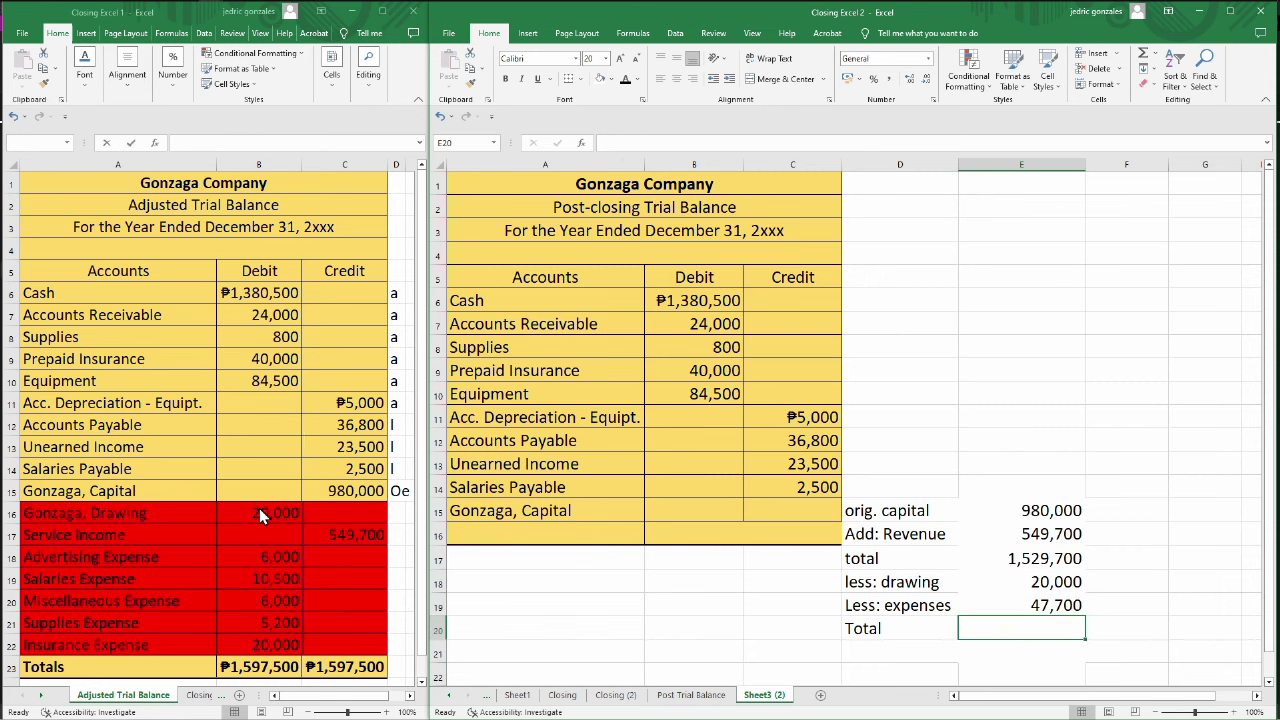
text(=)
key(Up)
key(Up)
key(Up)
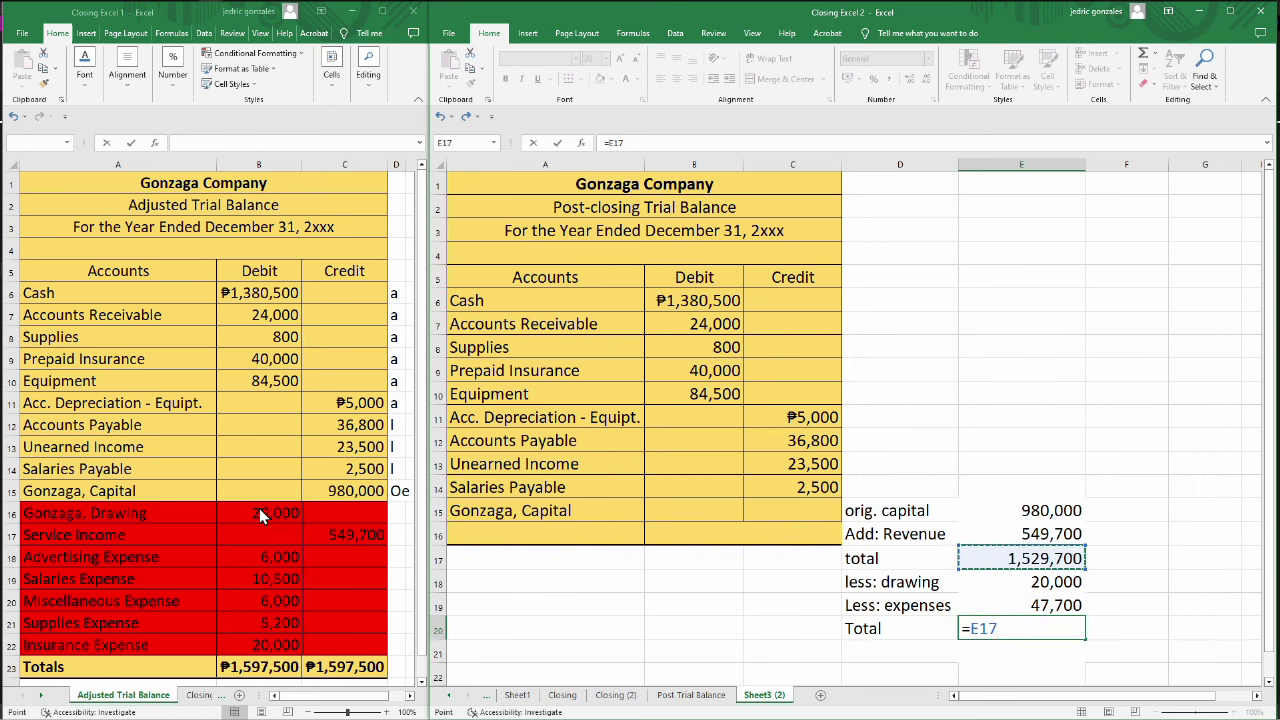
text(-)
key(Up)
key(Up)
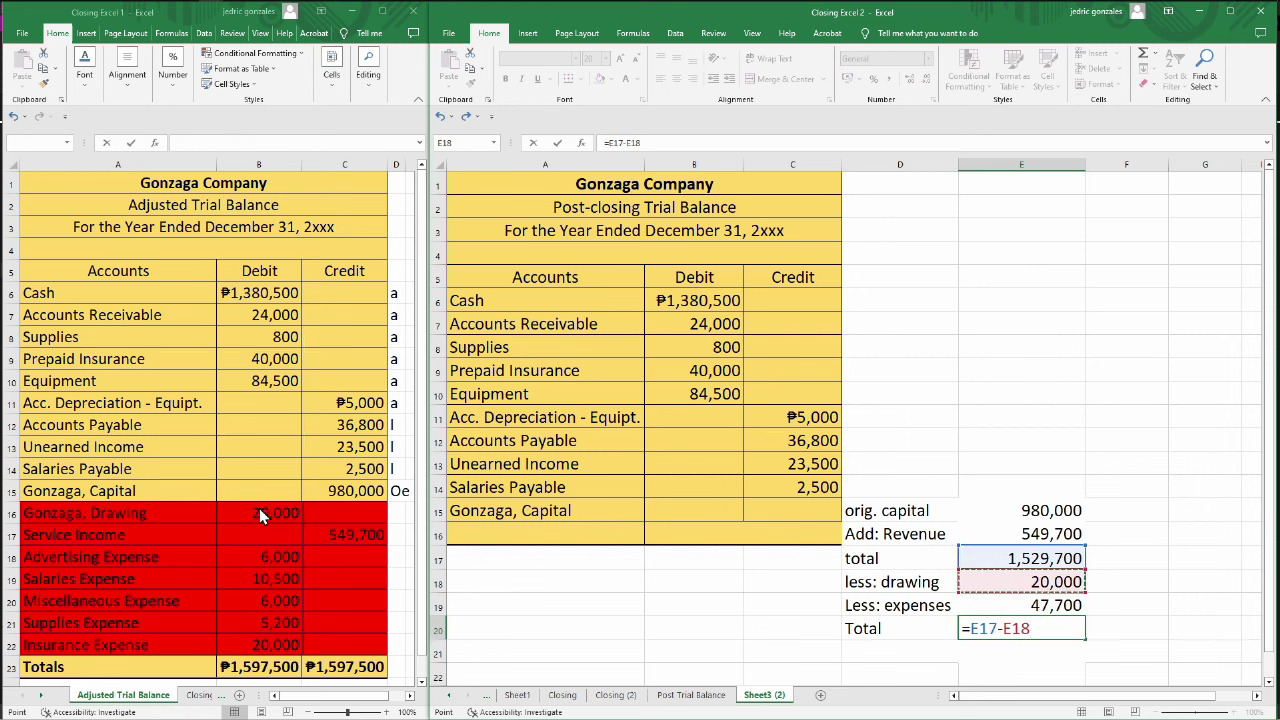
text(-)
key(Up)
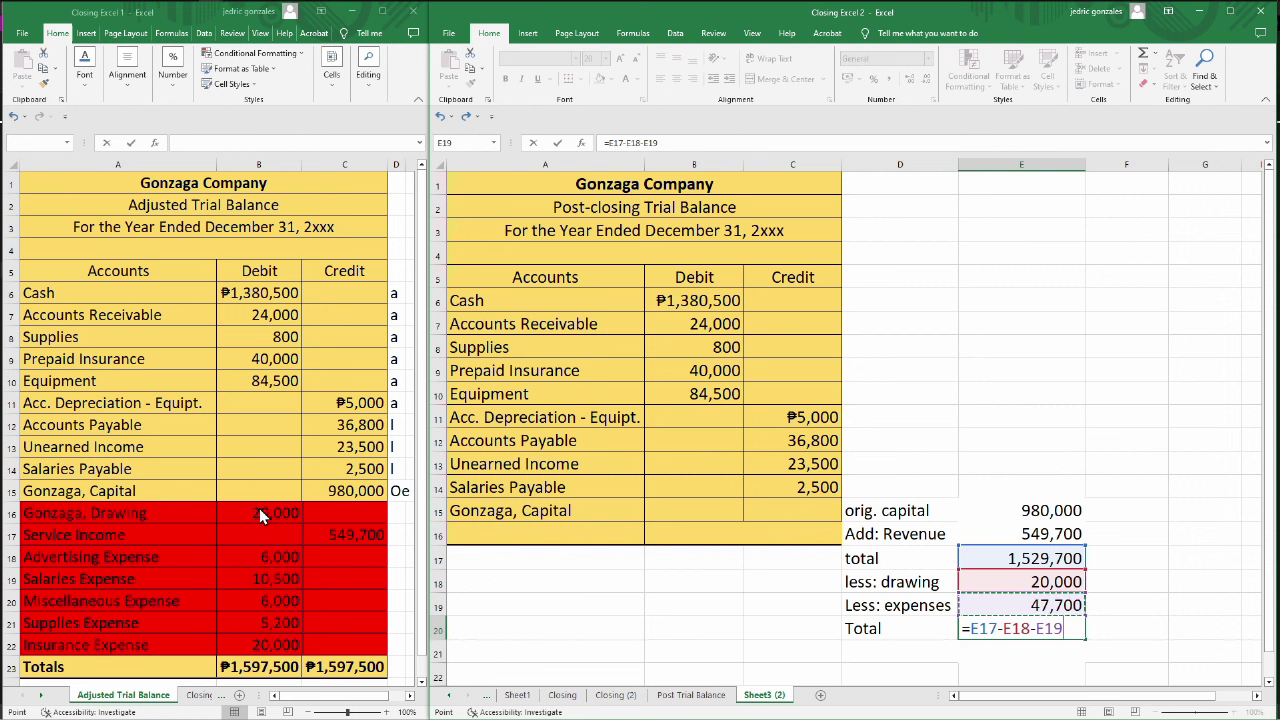
key(Return)
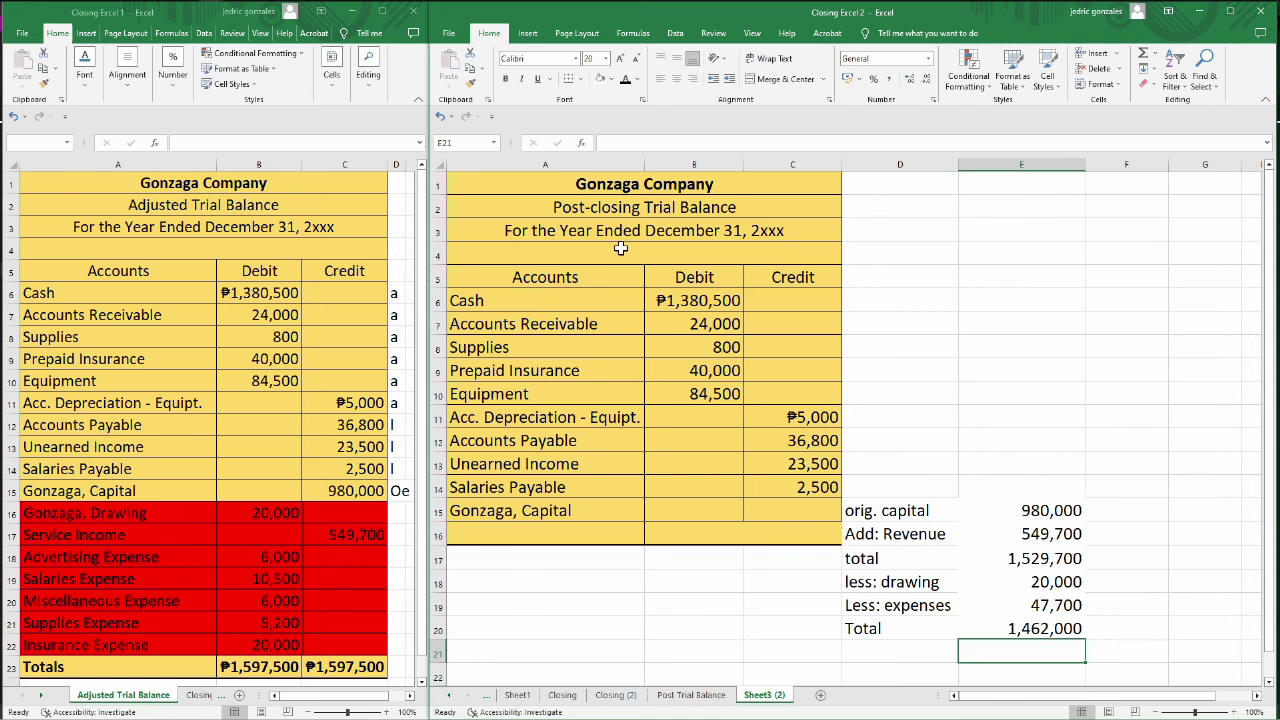
Enter 1,462,000 as the Gonzaga, Capital credit balance in cell C15.
click(773, 511)
text(1)
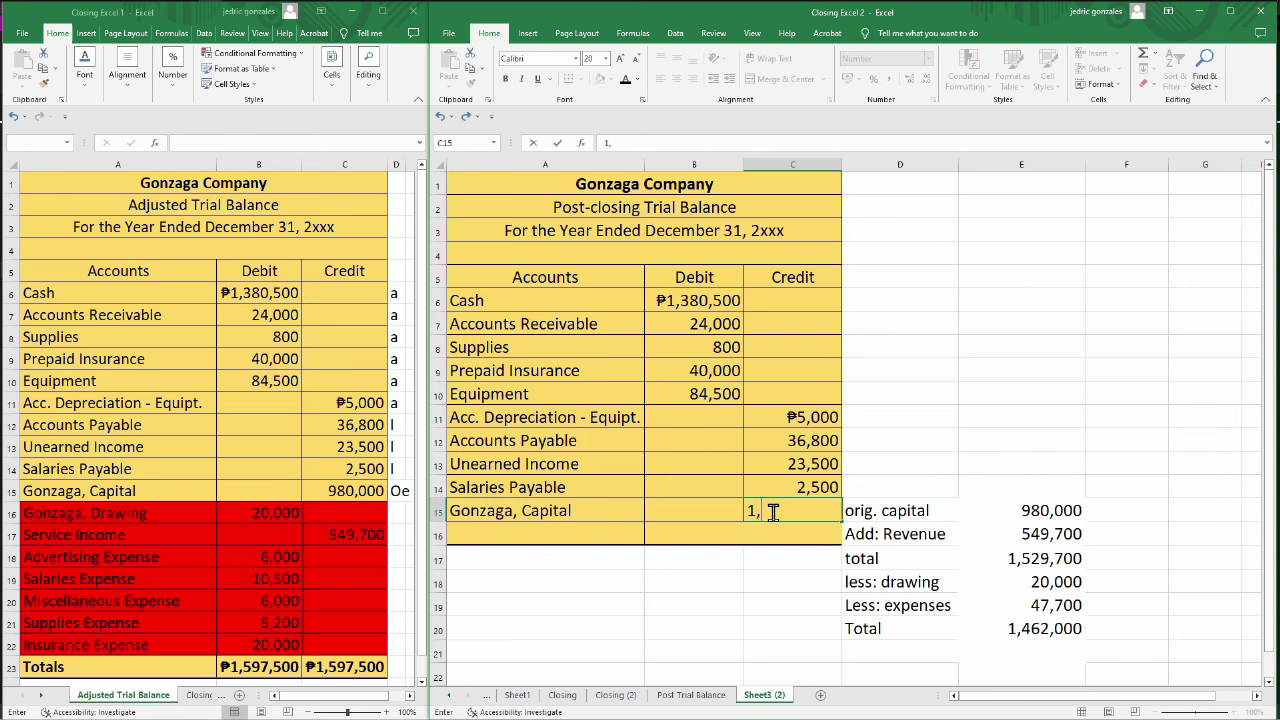
text(,462,000)
key(Return)
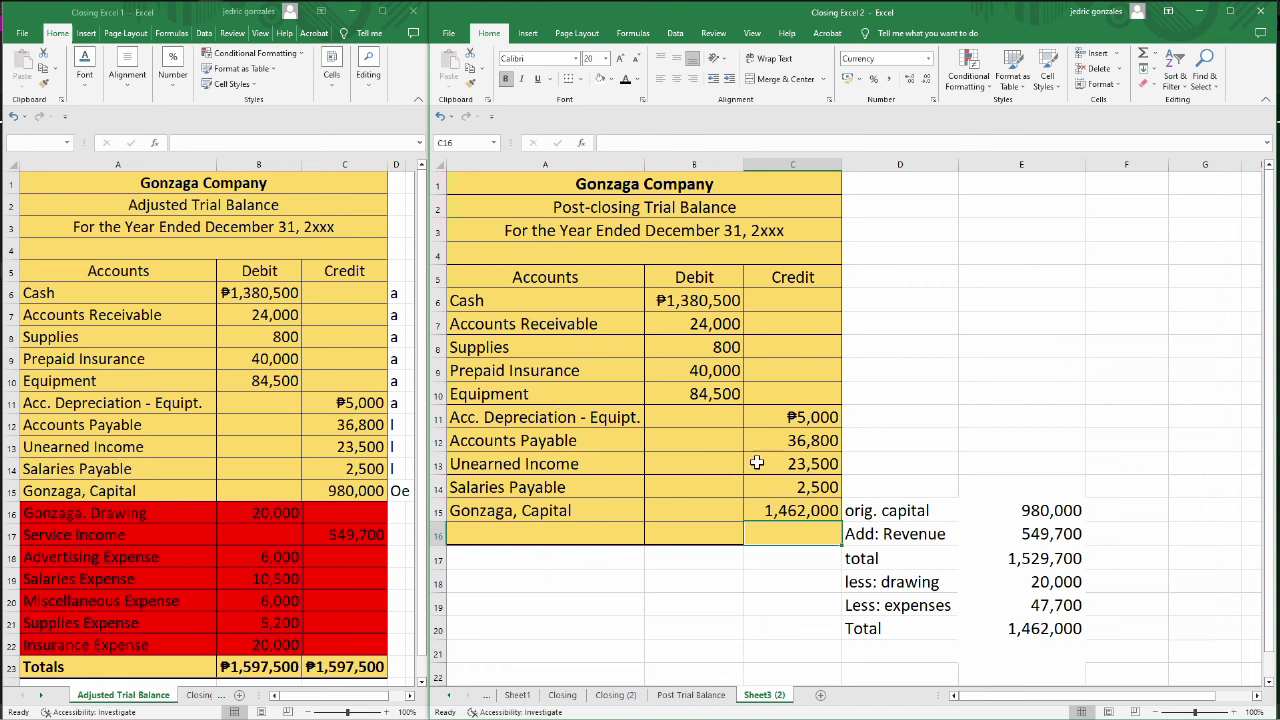
Label the last row of the post-closing trial balance "Total" in cell A16.
click(522, 537)
text(T)
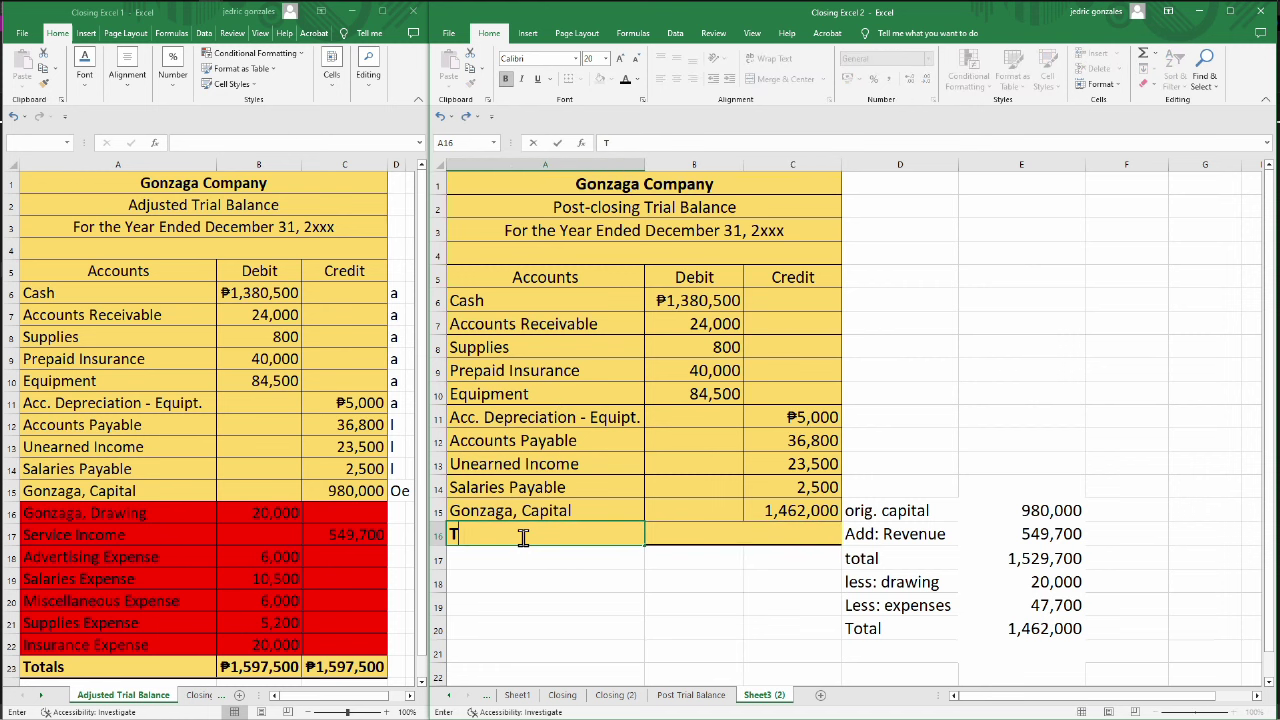
text(otal)
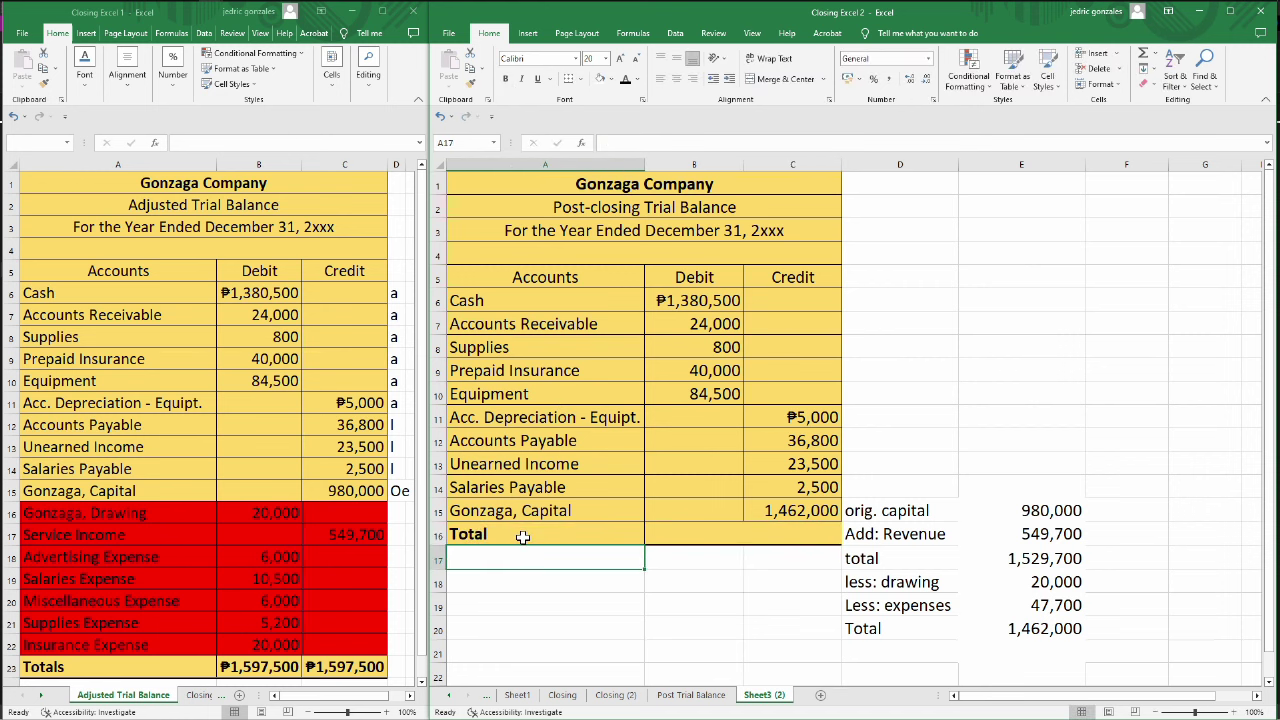
Total the debit column of the post-closing trial balance in cell B16 with the formula =SUM(B6:B15).
key(Up)
key(Right)
key(Down)
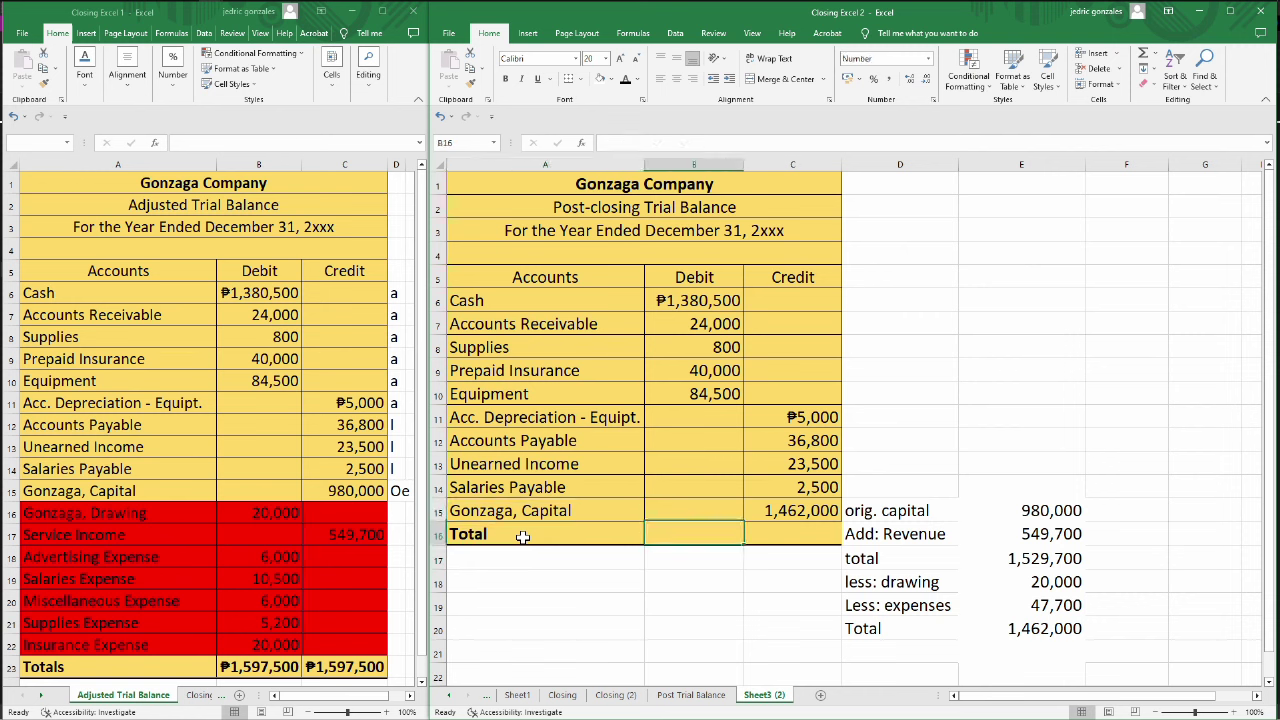
text(=s)
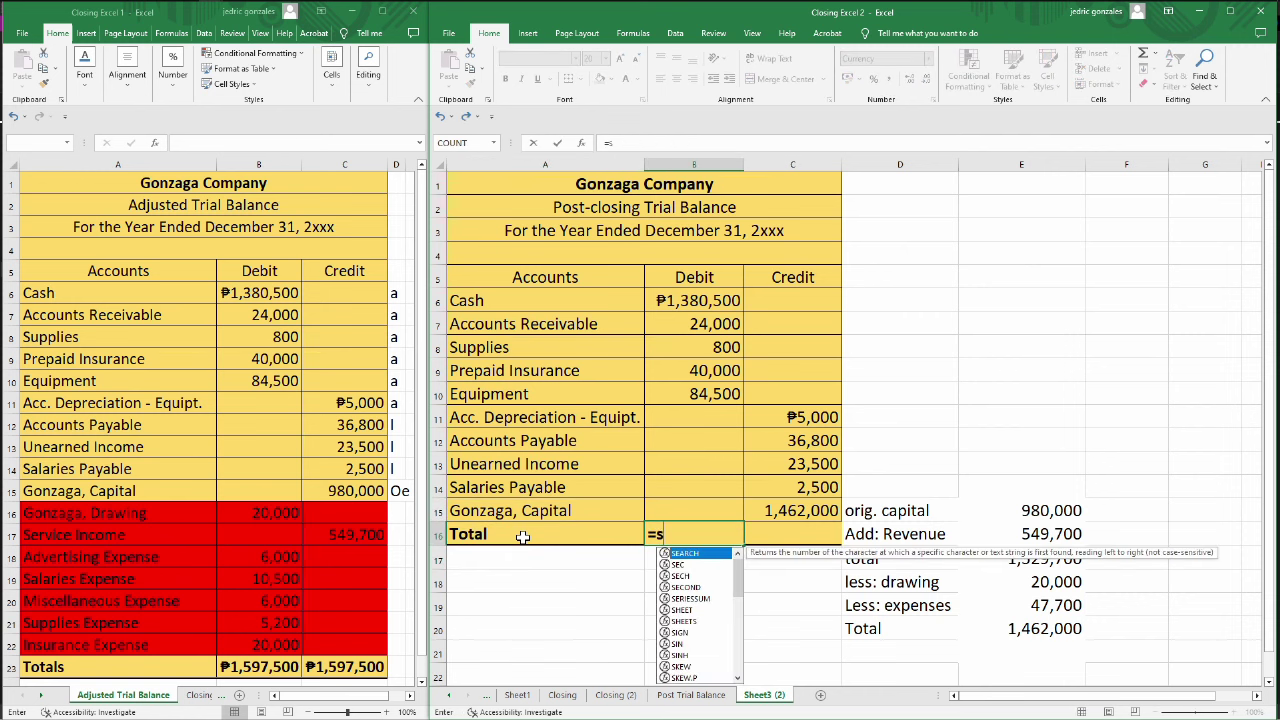
text(um()
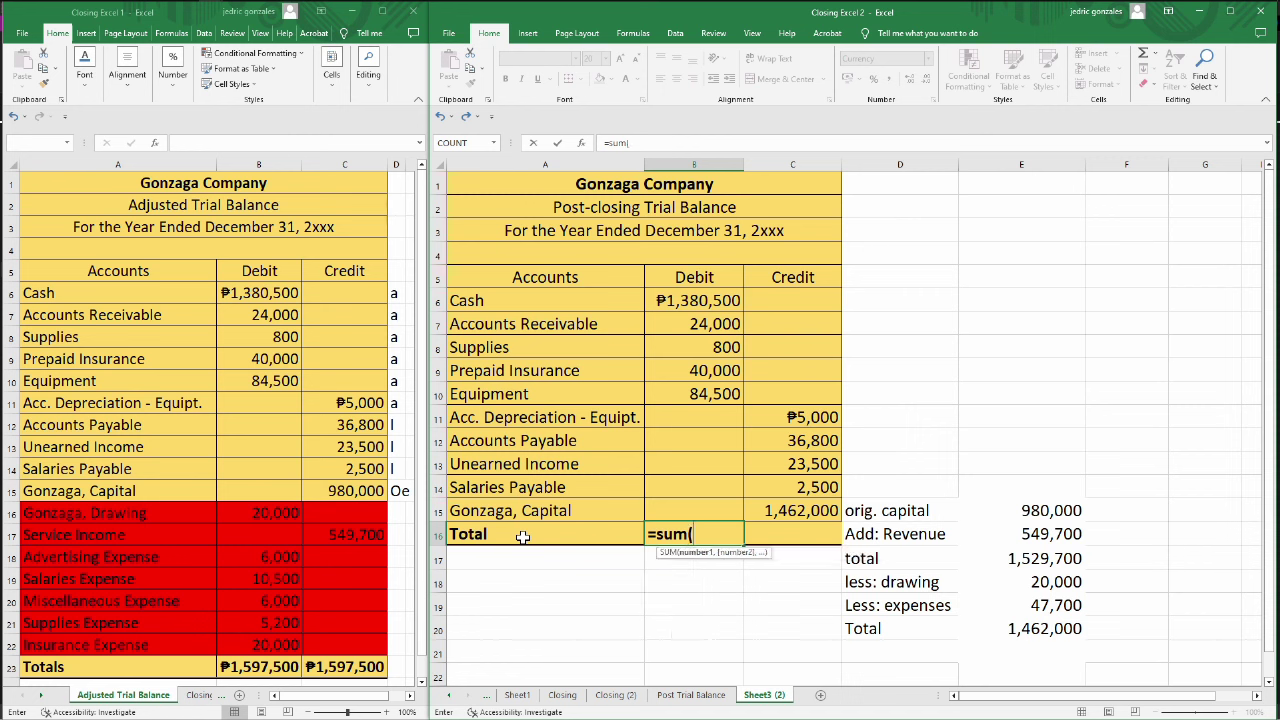
key(Up)
key(Up)
key(Up)
key(Up)
key(Up)
key(Up)
key(Up)
key(Up)
key(Up)
key(Up)
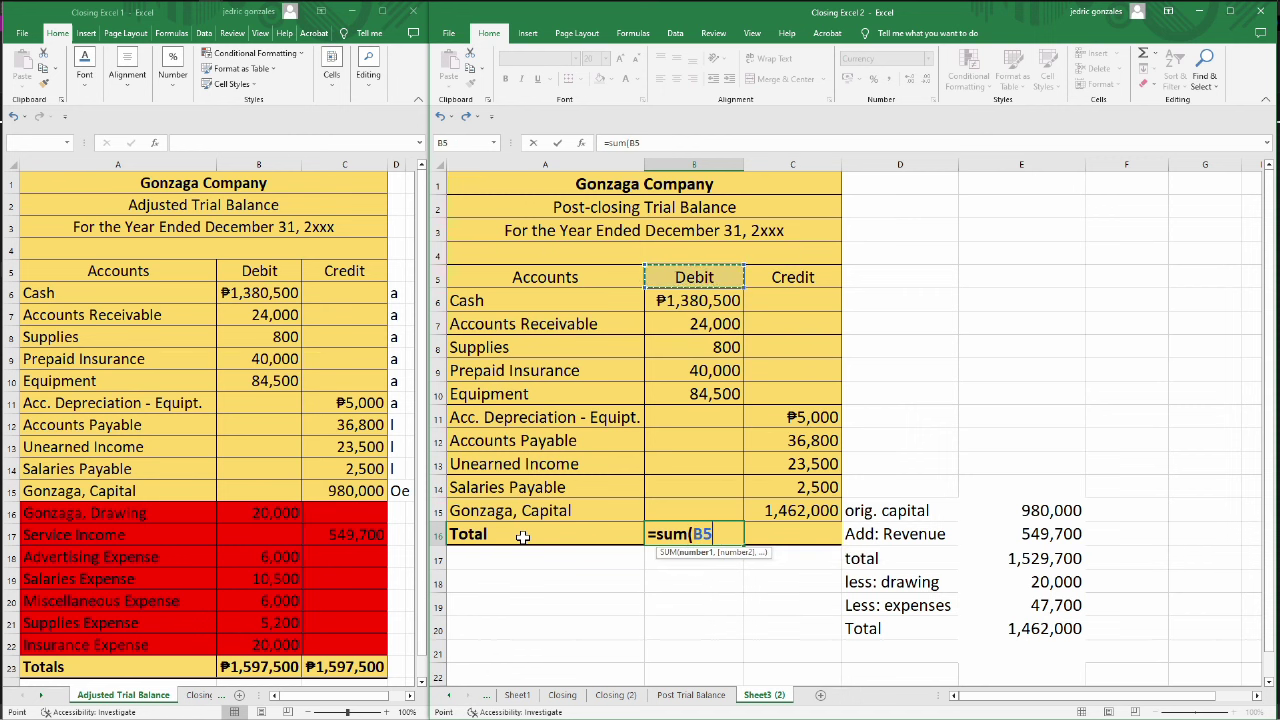
key(shift+Down)
key(shift+Down)
key(shift+Down)
key(shift+Down)
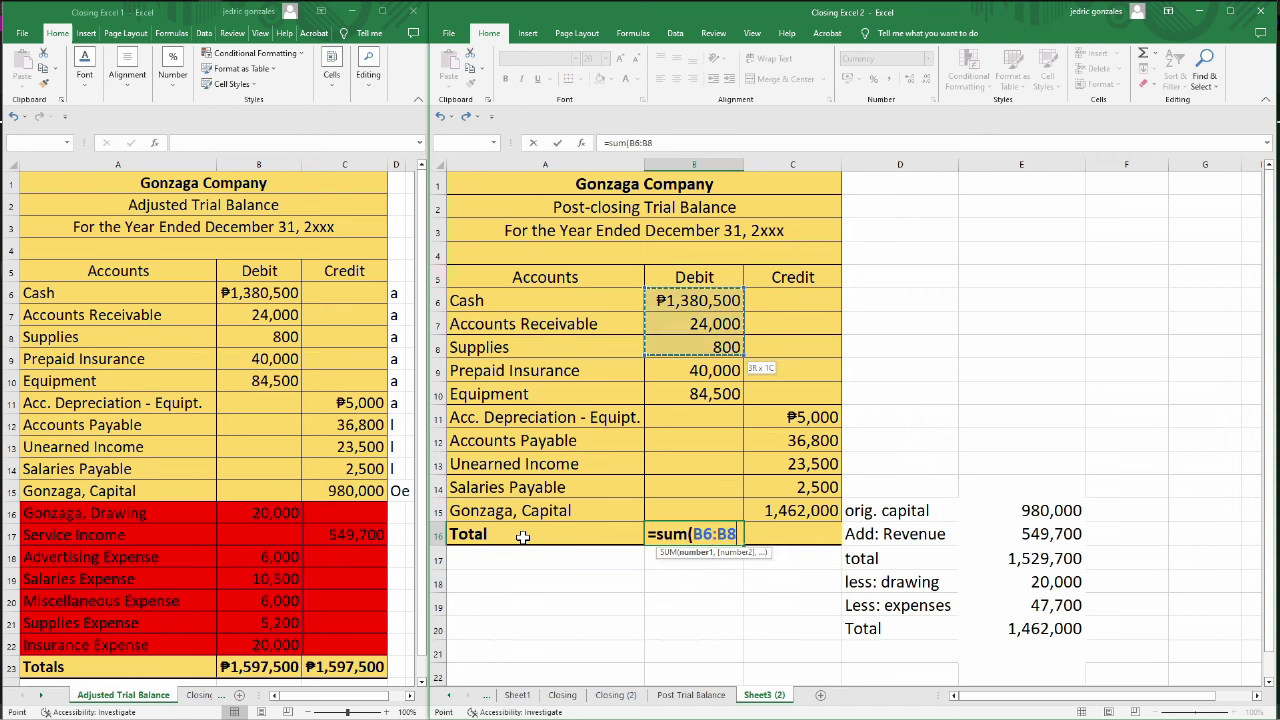
key(shift+Down)
key(shift+Down)
key(shift+Down)
key(shift+Down)
key(shift+Down)
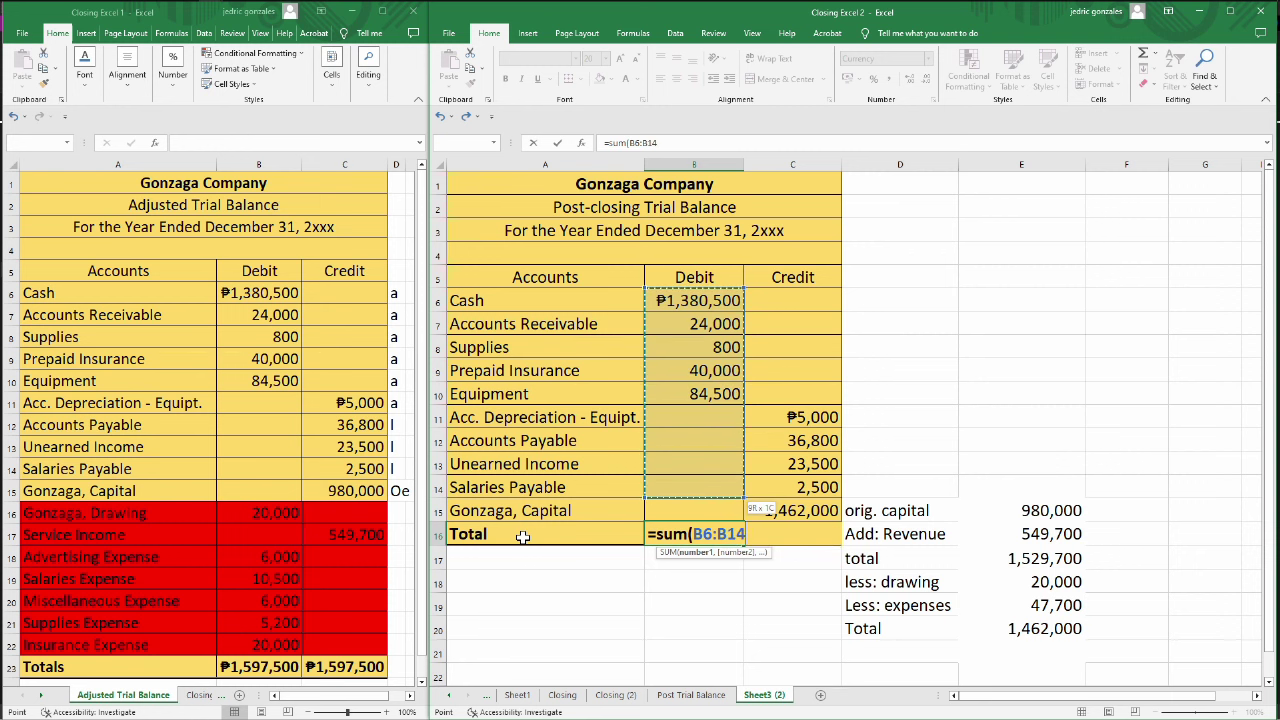
text())
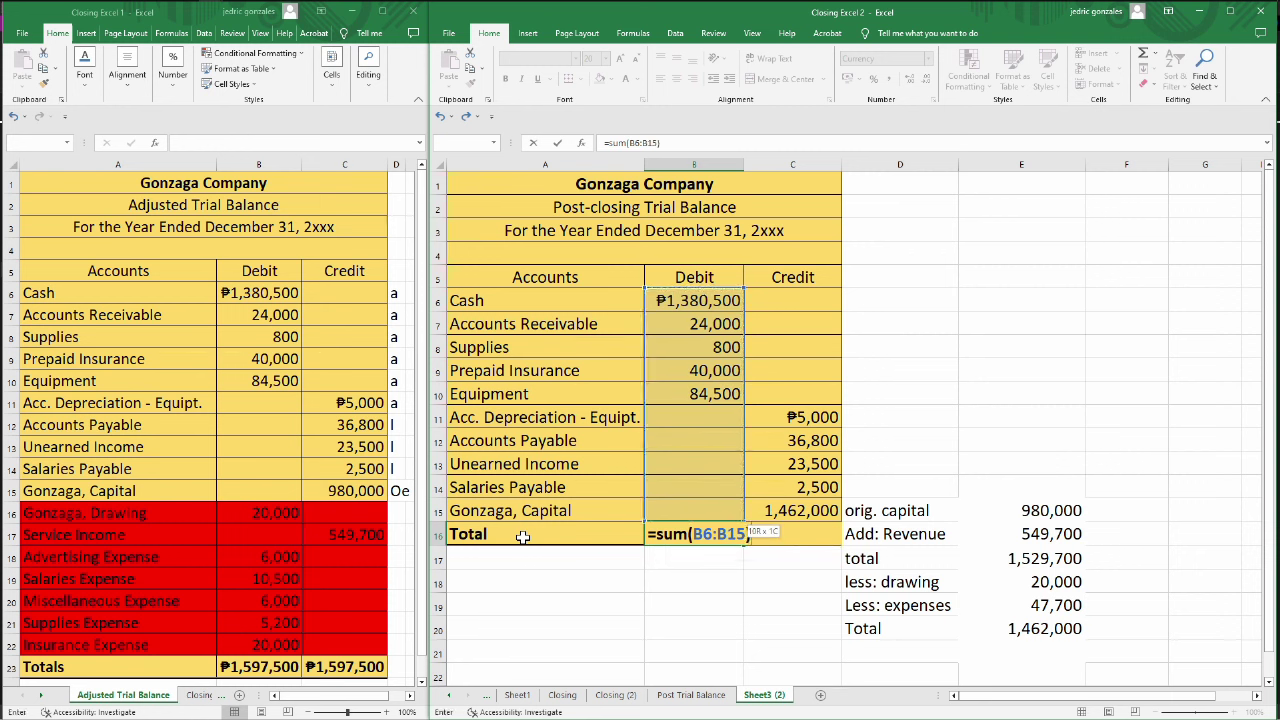
key(Return)
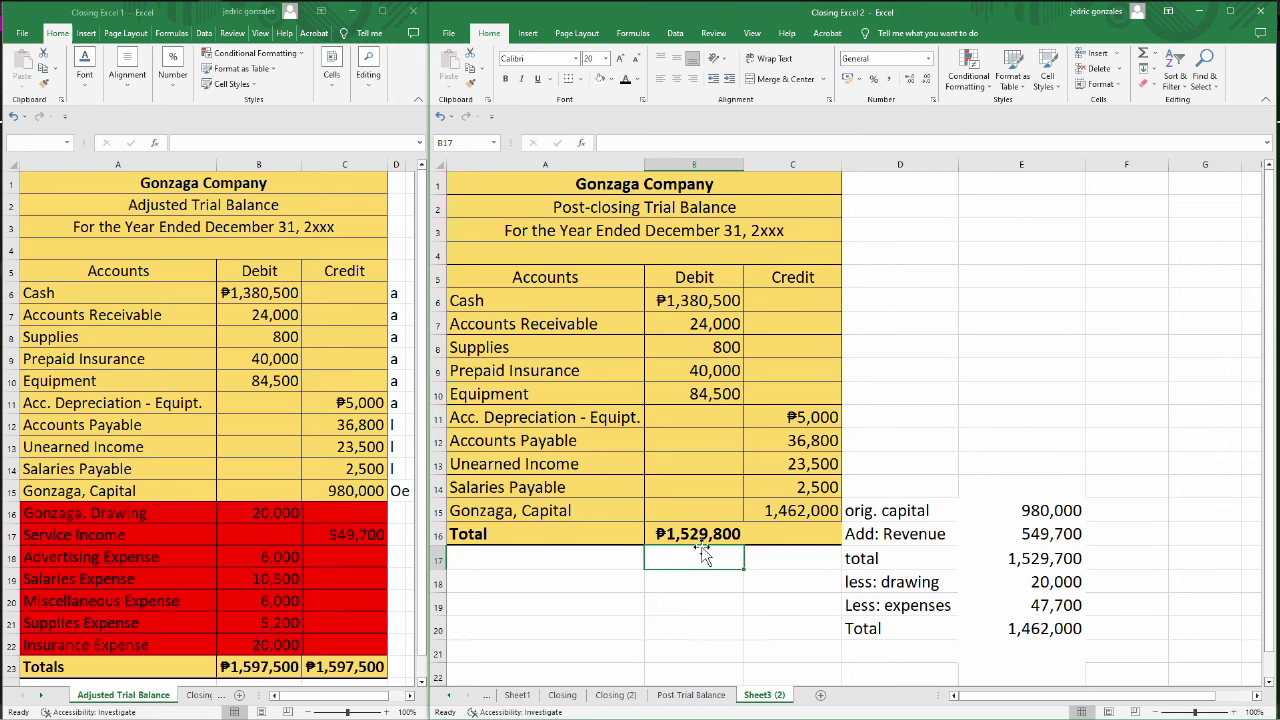
Total the credit column of the post-closing trial balance in cell C16 with the formula =SUM(C8:C15).
click(762, 535)
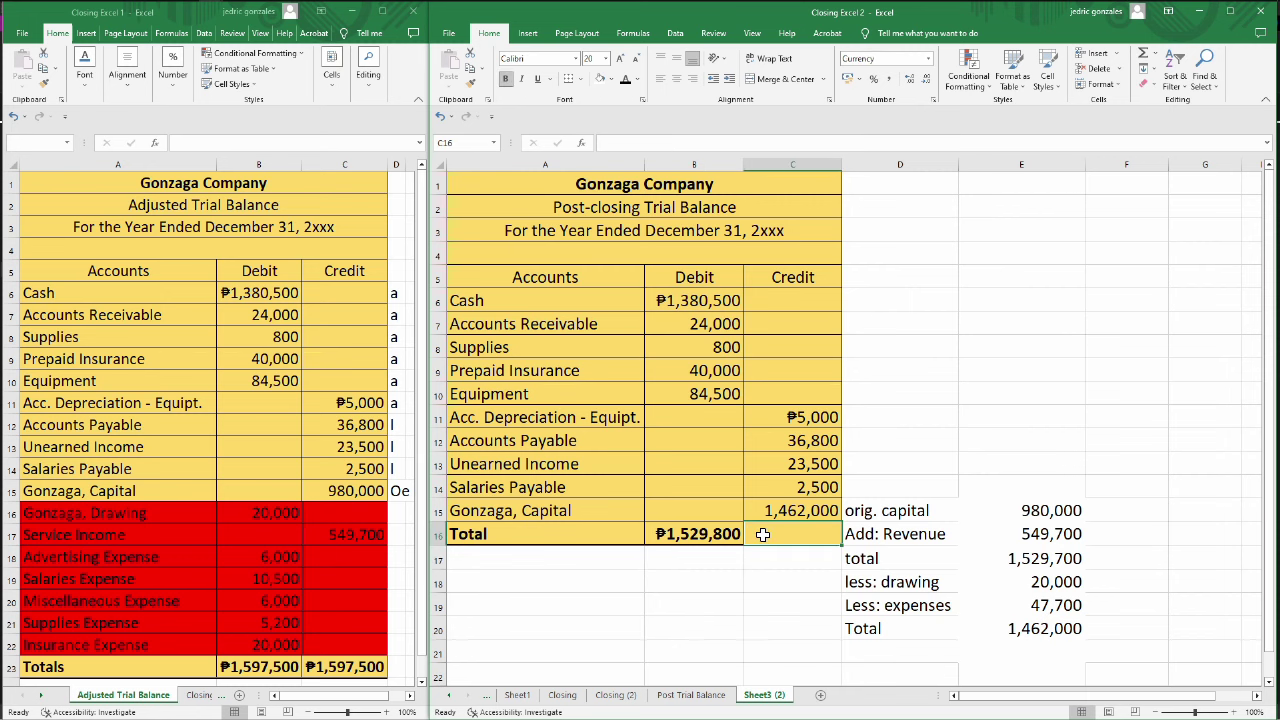
text(=sum)
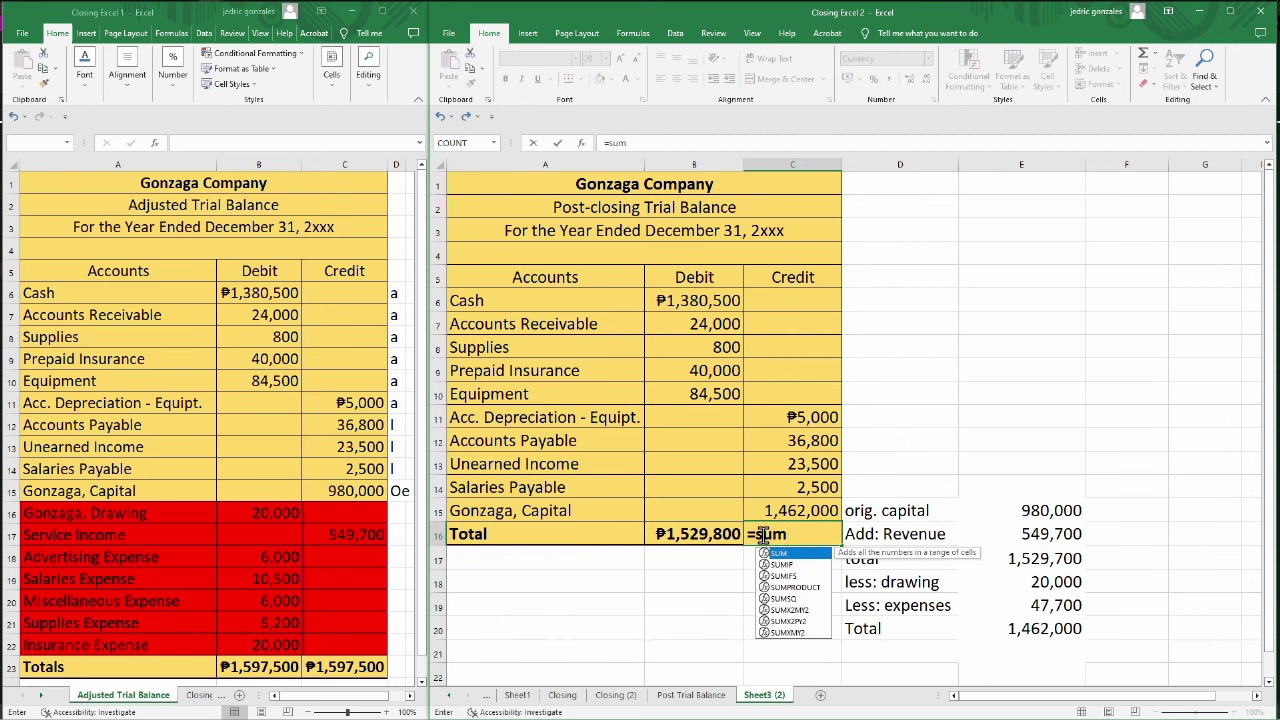
text(()
key(Up)
key(Up)
key(Up)
key(Up)
key(Up)
key(Up)
key(Up)
key(Up)
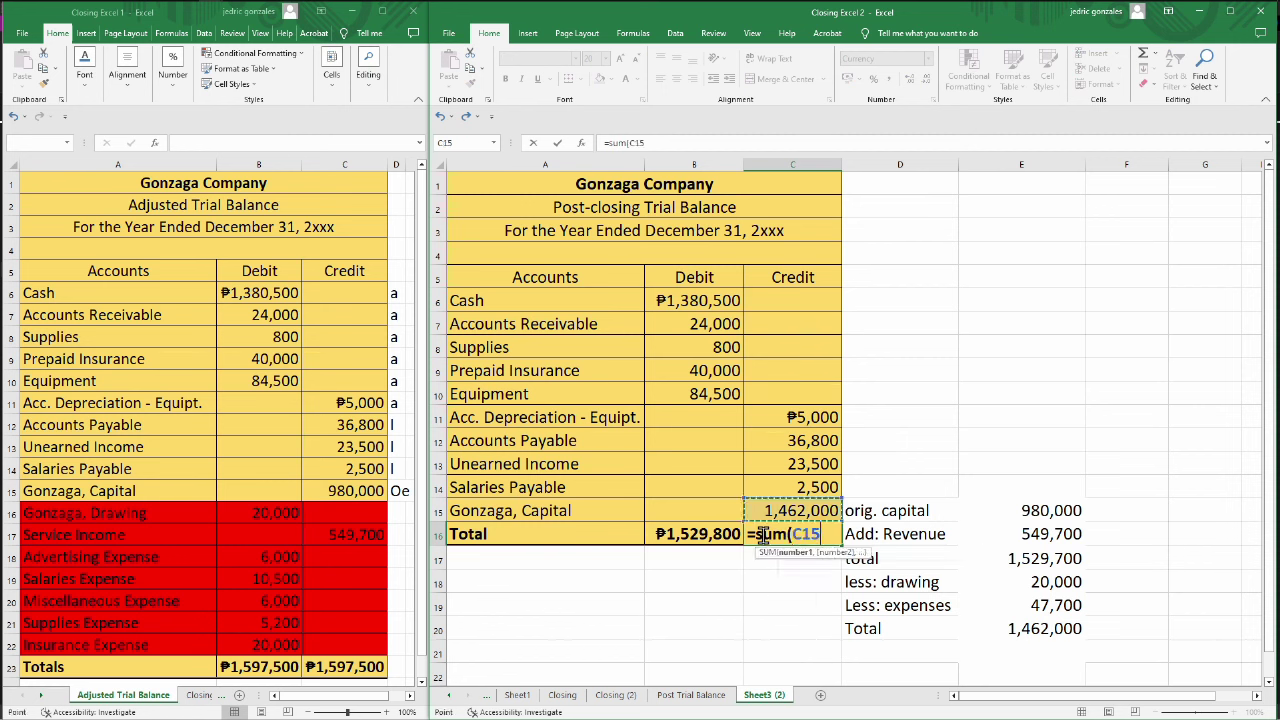
key(Up)
key(Up)
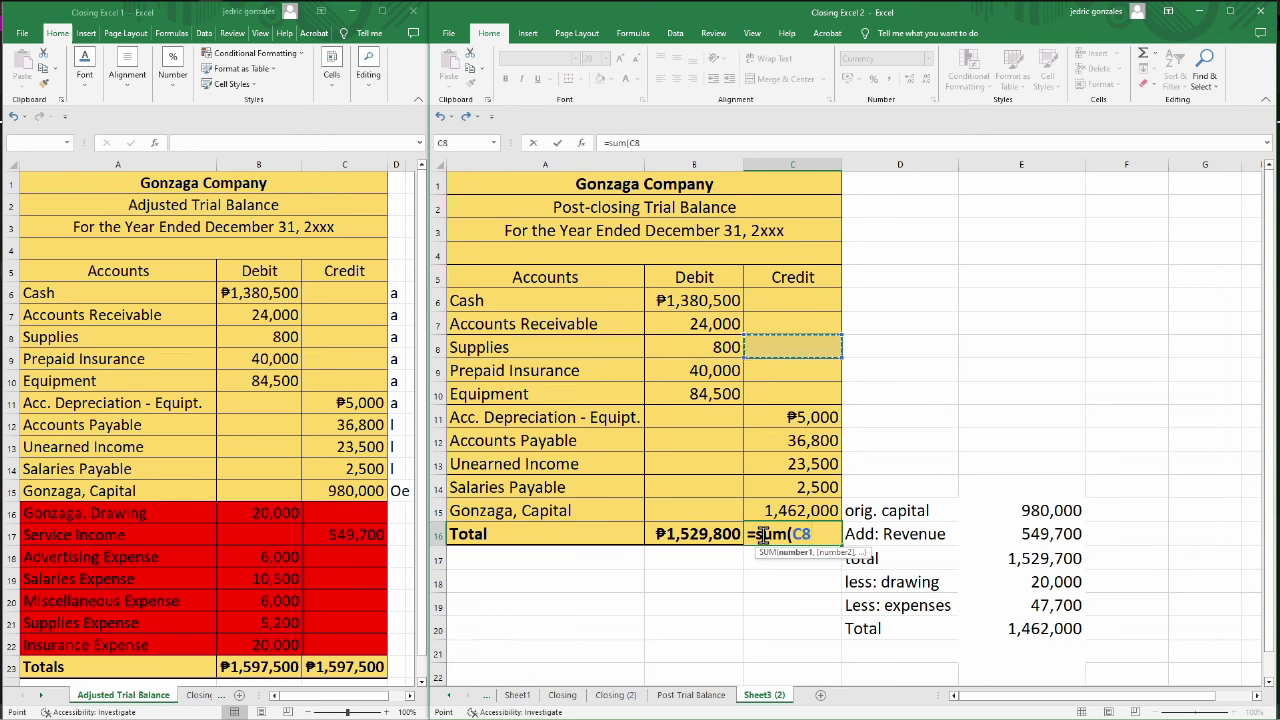
key(shift+Down)
key(shift+Down)
key(shift+Down)
key(shift+Down)
key(shift+Down)
key(shift+Down)
key(shift+Down)
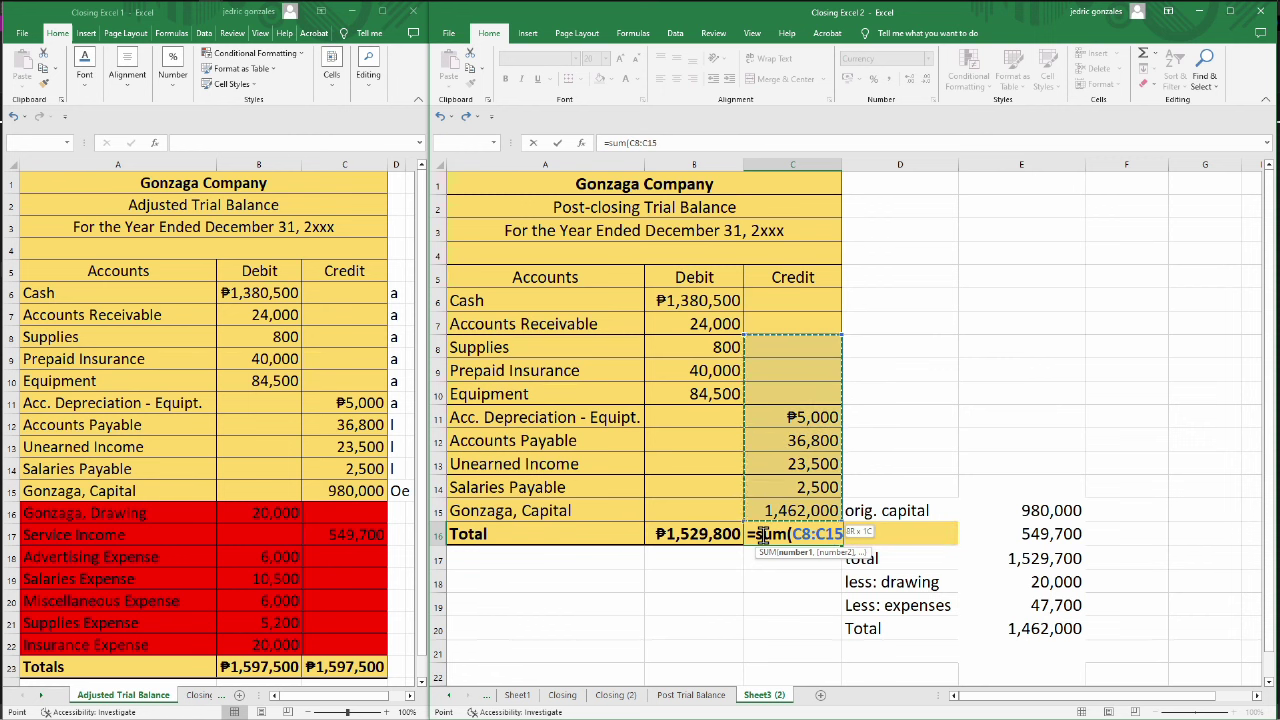
text())
key(Return)
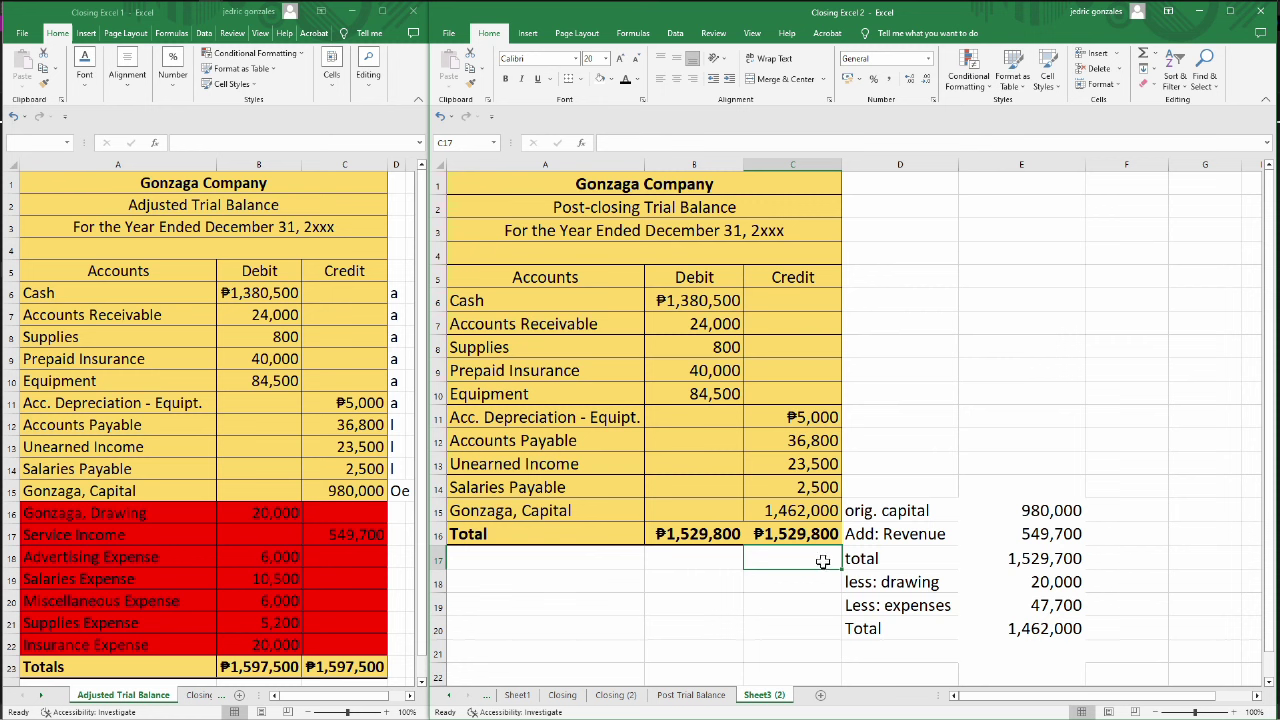
Clear the ending capital computation from cells D15:F20 beside the post-closing trial balance.
click(878, 510)
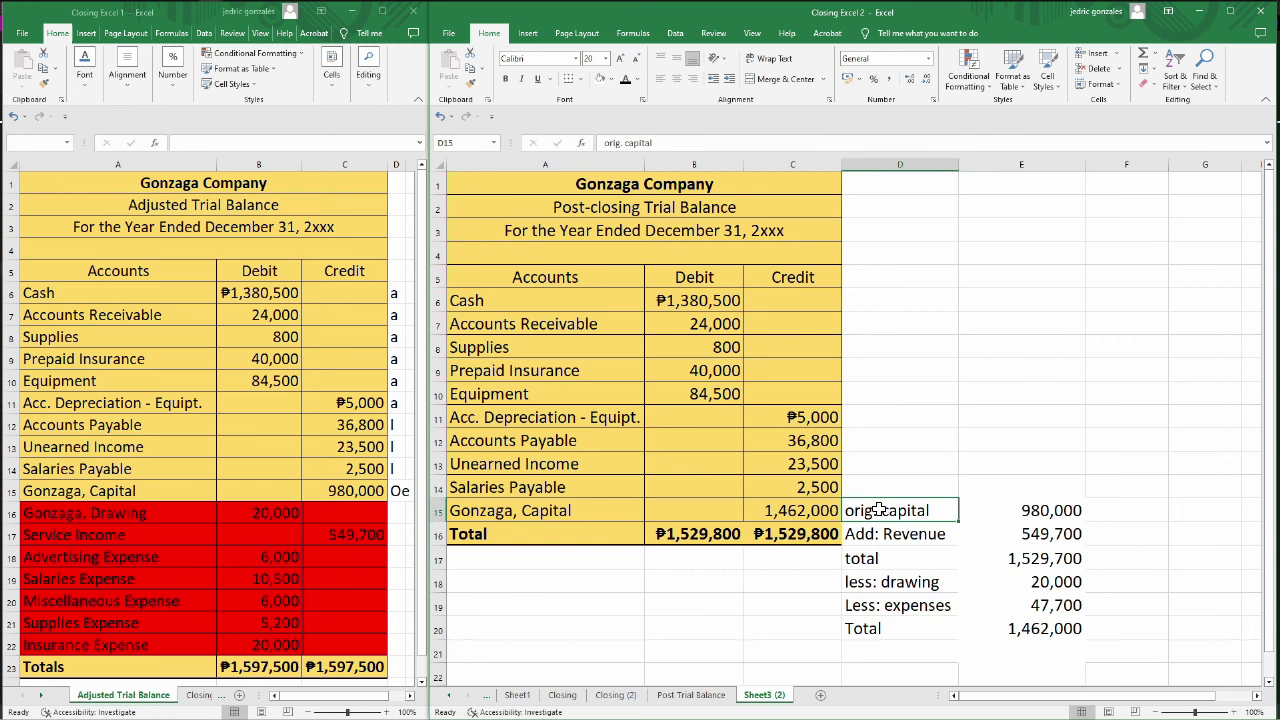
key(shift+Right)
key(shift+Right)
key(shift+Down)
key(shift+Down)
key(shift+Down)
key(shift+Down)
key(shift+Down)
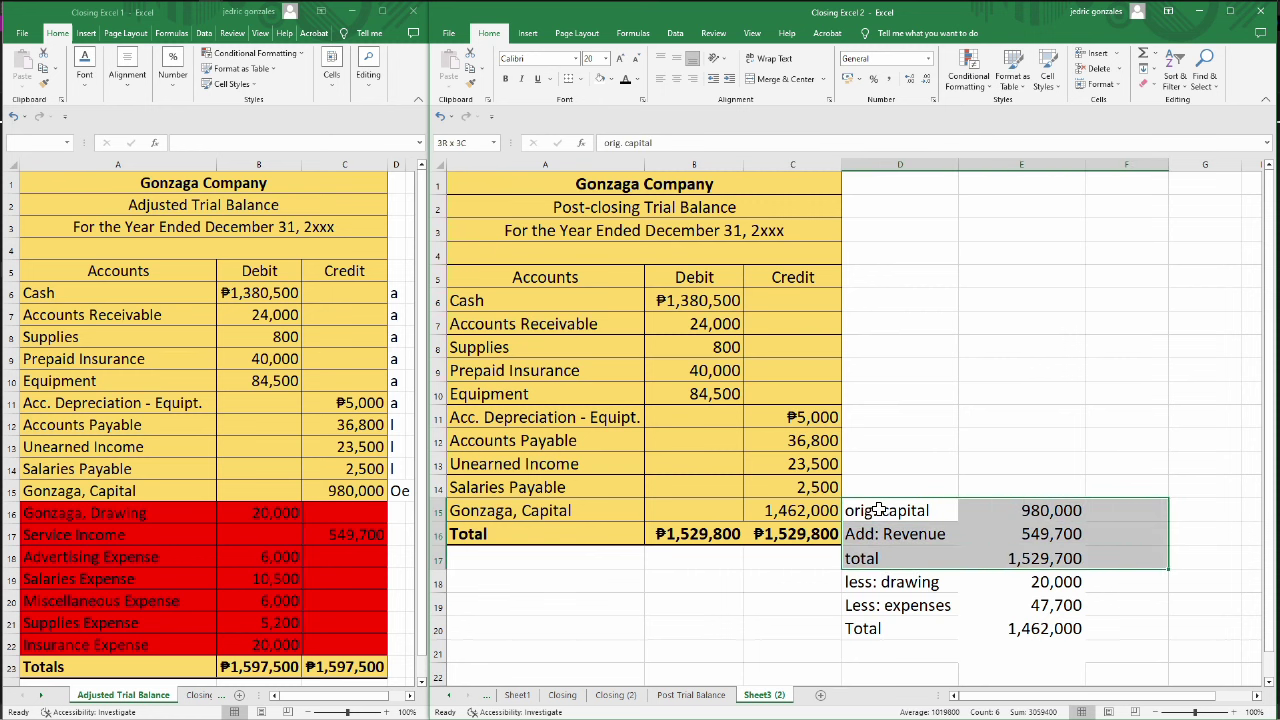
key(Delete)
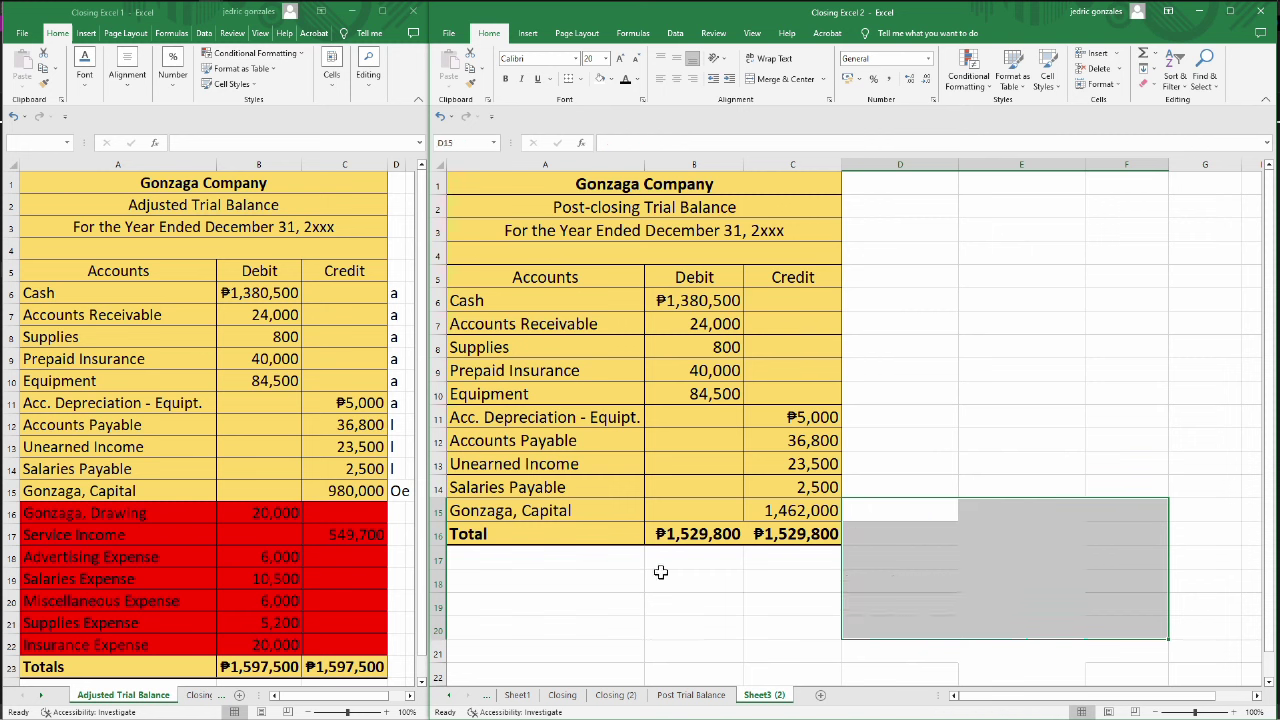
click(708, 558)
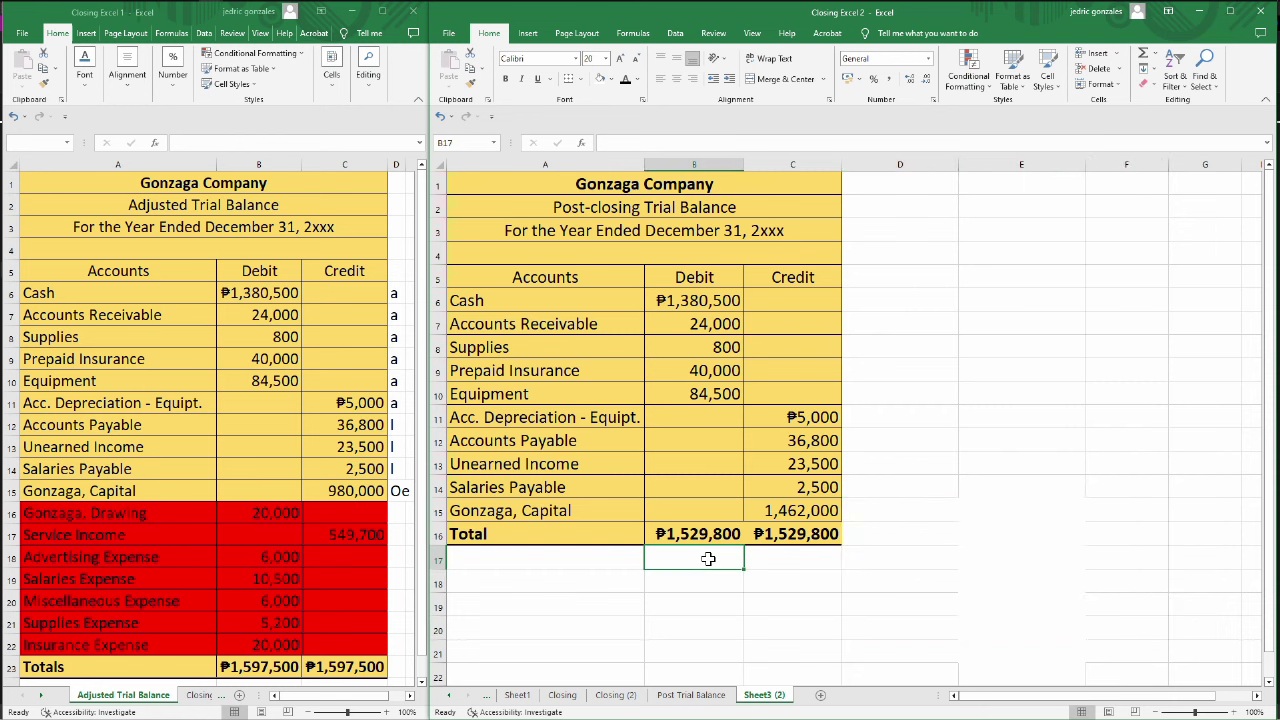
key(Right)
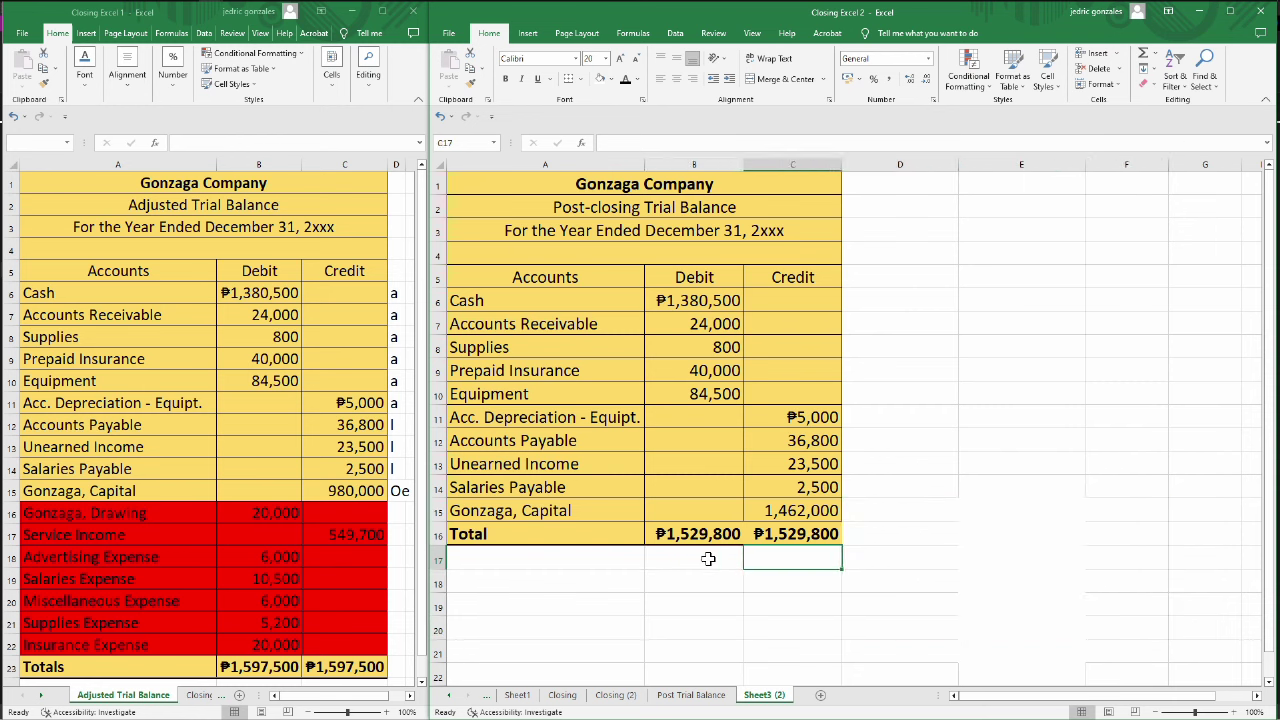